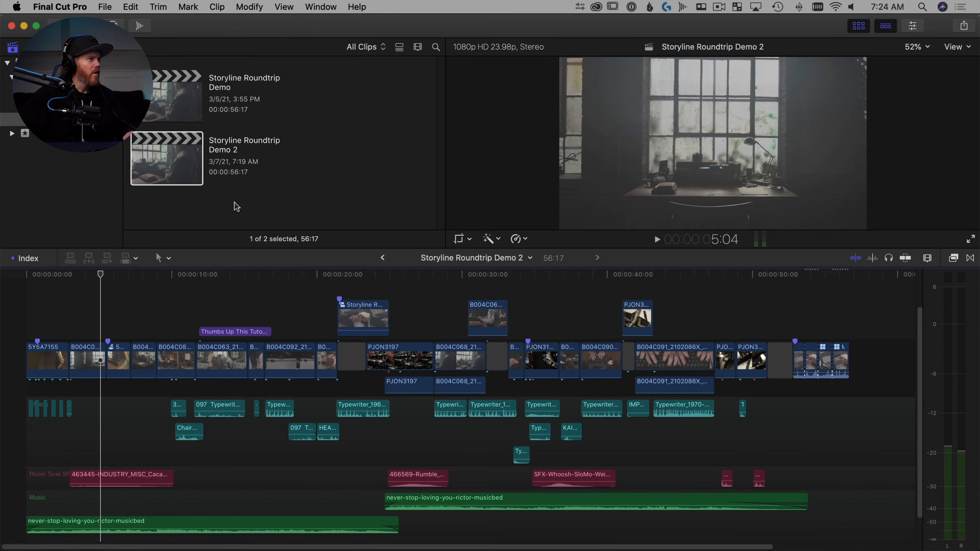
- Duplicate the Storyline Roundtrip Demo 2 project and rename the copy Storyline Roundtrip Demo to Resolve
{"action": "left_click", "coordinate": [196, 170]}
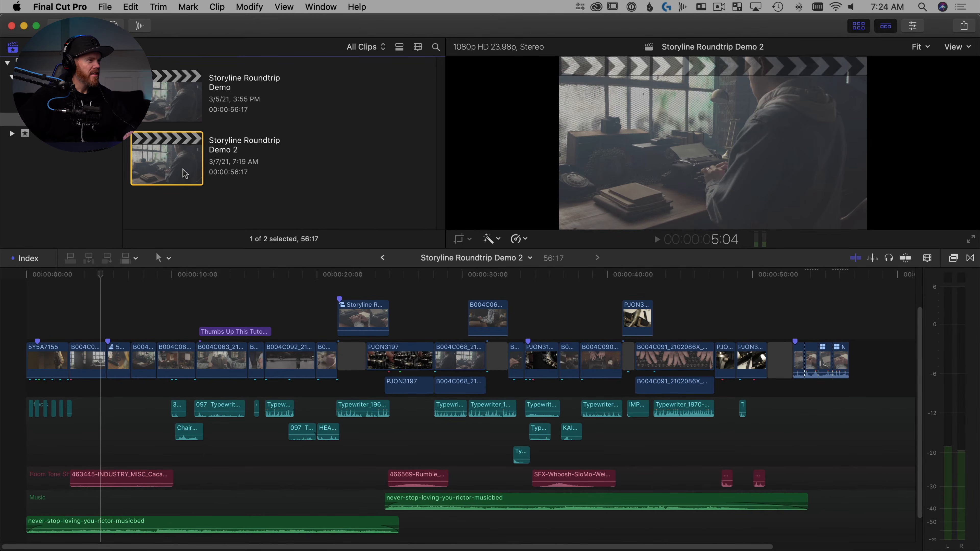
{"action": "right_click", "coordinate": [179, 152]}
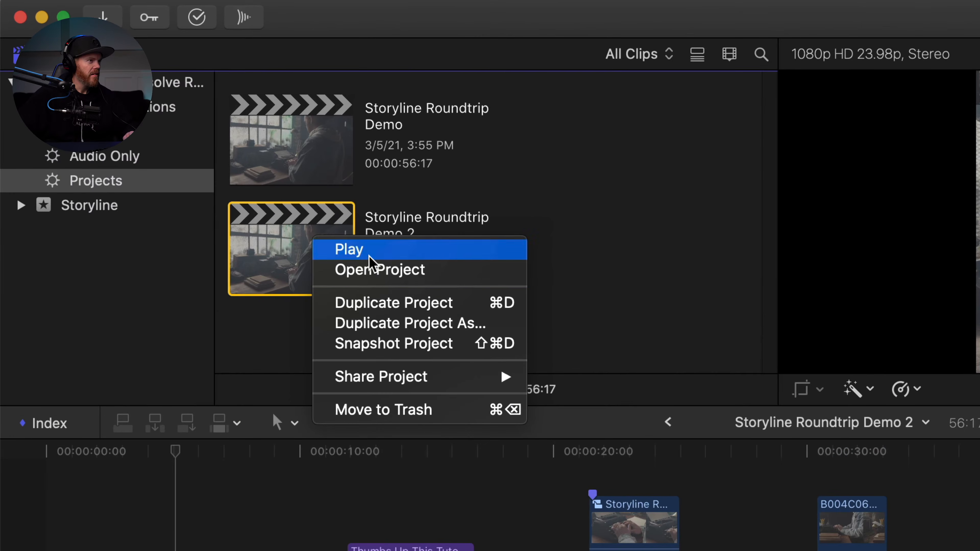
{"action": "left_click", "coordinate": [392, 305]}
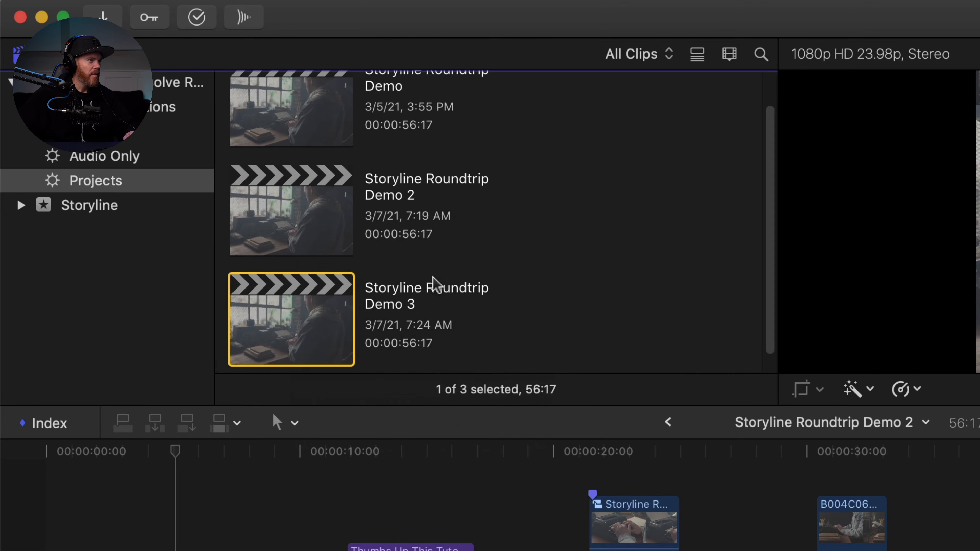
{"action": "left_click", "coordinate": [382, 304]}
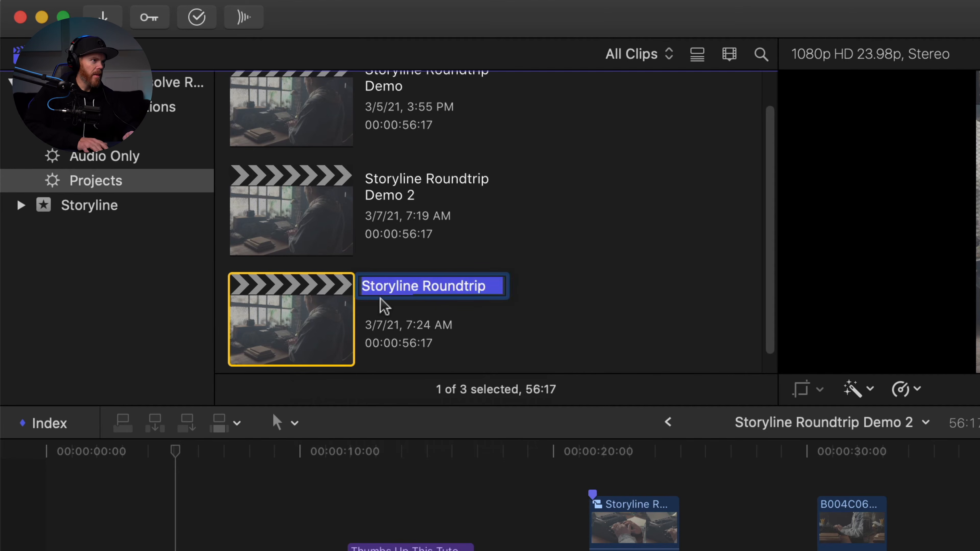
{"action": "type", "text": "Demo 3"}
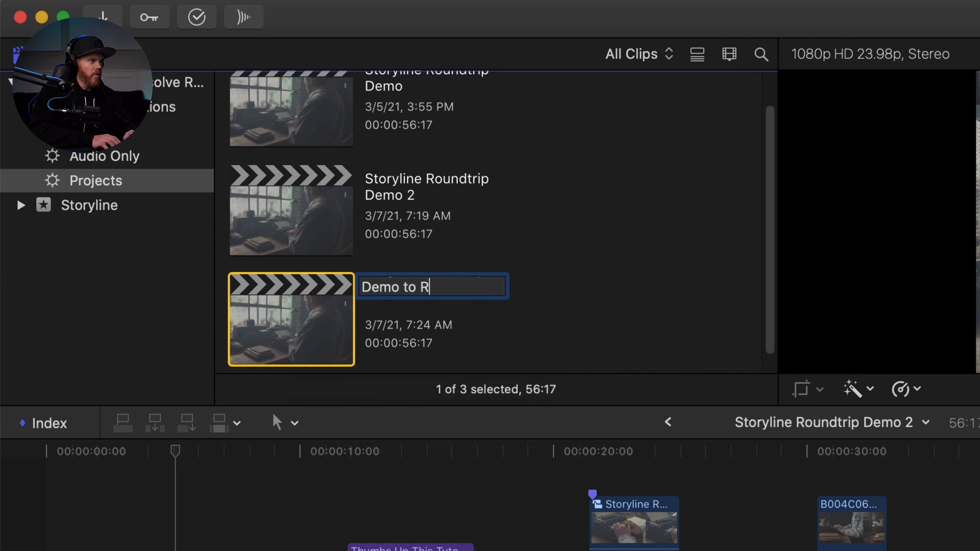
{"action": "key", "text": "Return"}
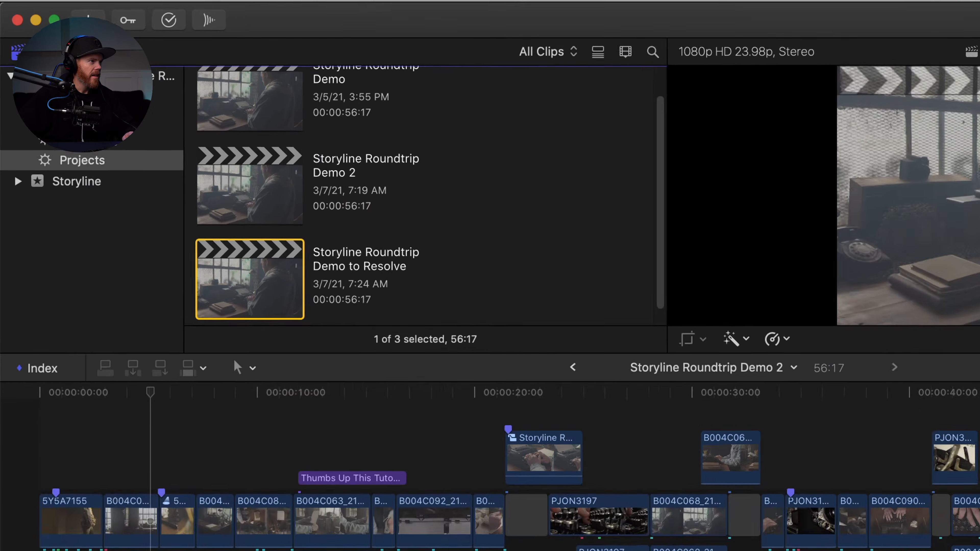
- Open the Storyline Roundtrip Demo to Resolve project in the timeline
{"action": "double_click", "coordinate": [181, 201]}
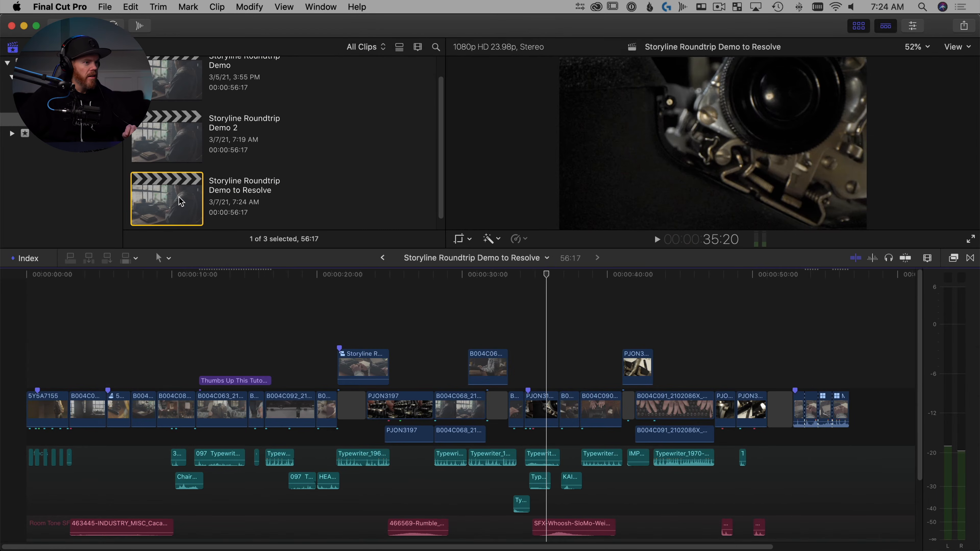
{"action": "scroll", "coordinate": [886, 406], "scroll_direction": "down", "scroll_amount": 2}
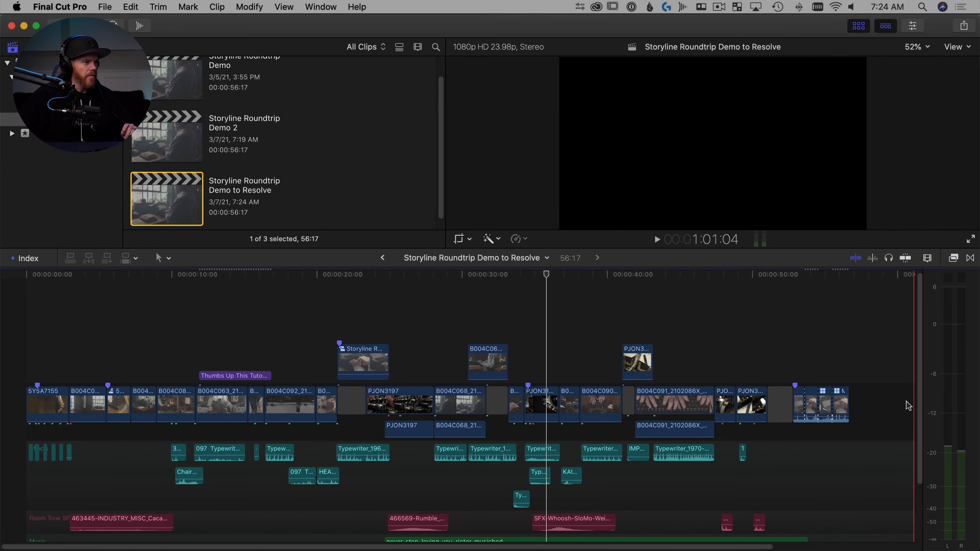
{"action": "scroll", "coordinate": [887, 405], "scroll_direction": "down", "scroll_amount": 2}
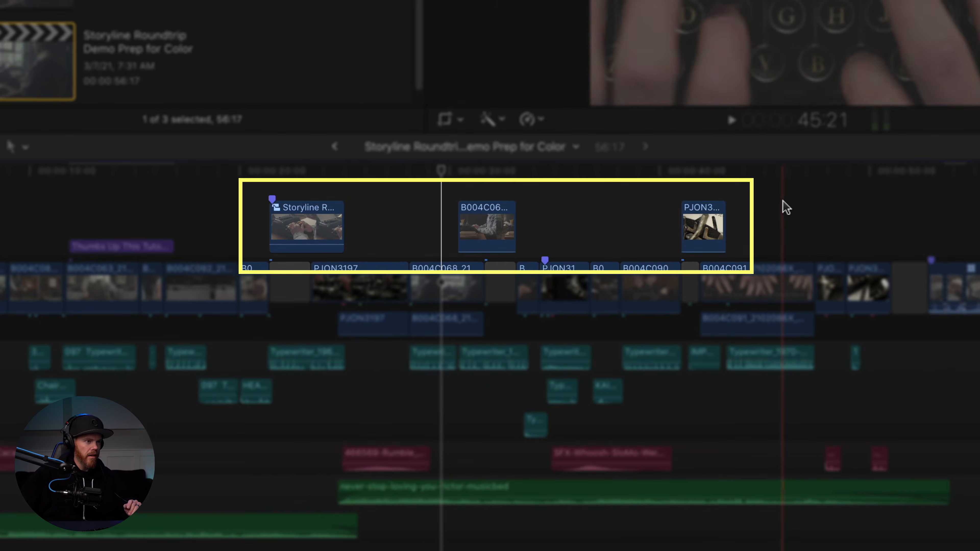
- Overwrite the three connected video clips above the gaps down into the primary storyline
{"action": "left_click_drag", "start_coordinate": [793, 202], "coordinate": [281, 239]}
{"action": "key", "text": "alt+super+Down"}
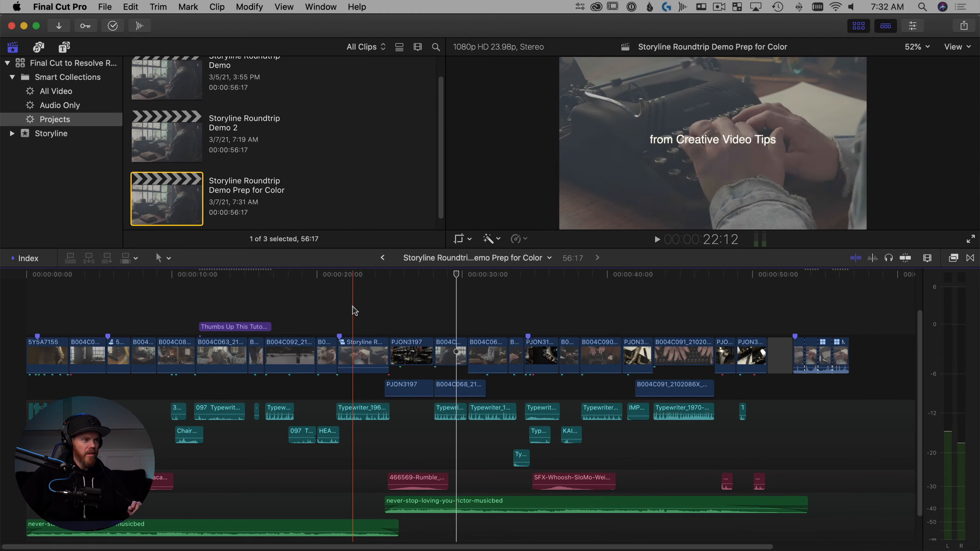
{"action": "left_click", "coordinate": [341, 311]}
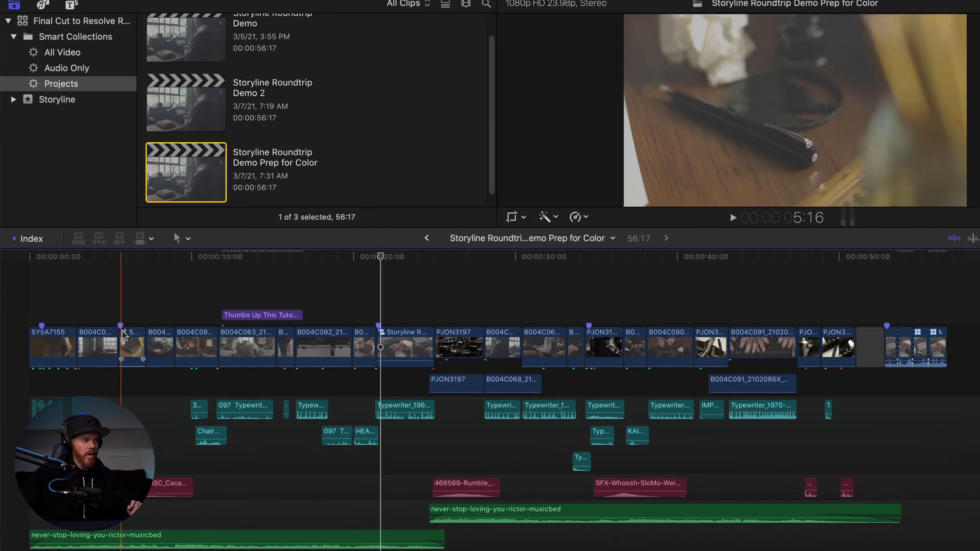
- Open the audition clip near the start of the timeline and try its alternate pick 5Y5A7149
{"action": "left_click", "coordinate": [111, 343]}
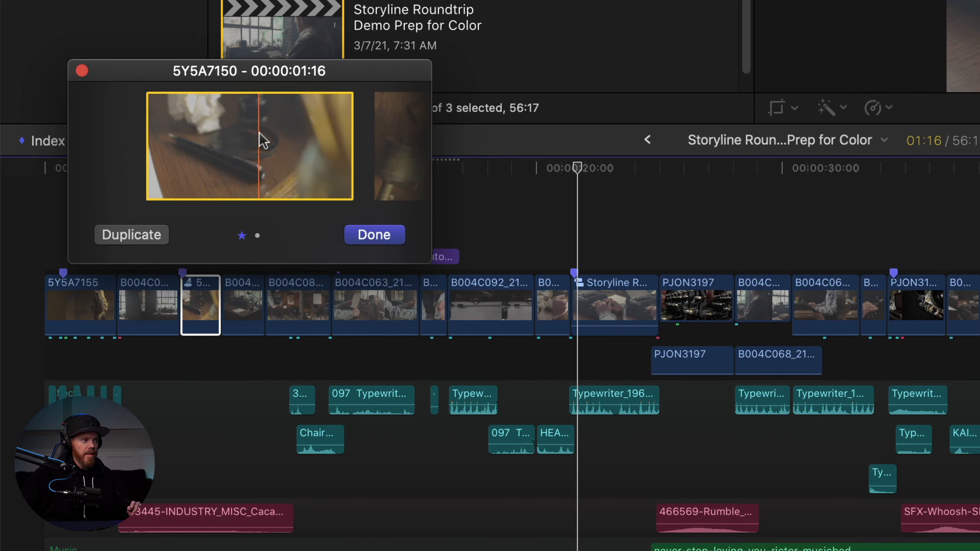
{"action": "left_click", "coordinate": [381, 133]}
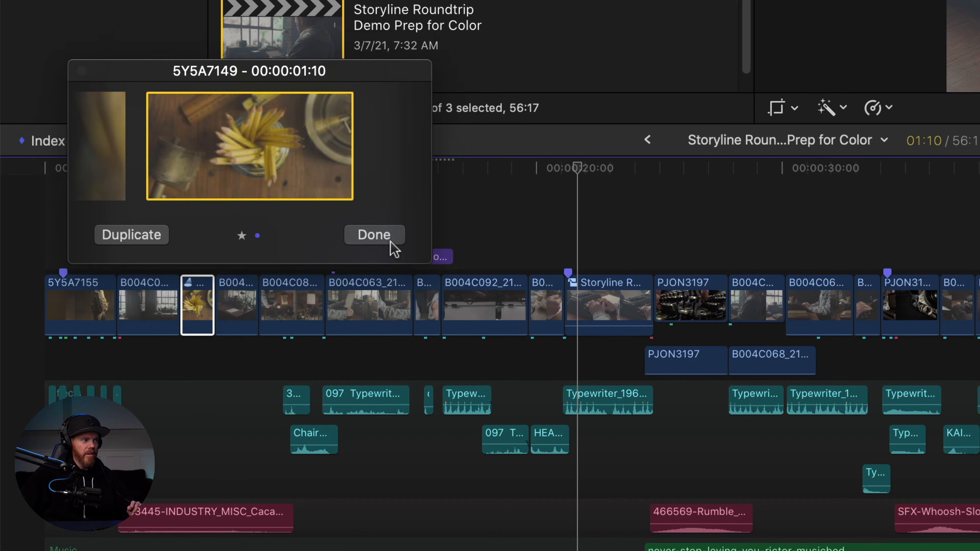
{"action": "left_click", "coordinate": [387, 240]}
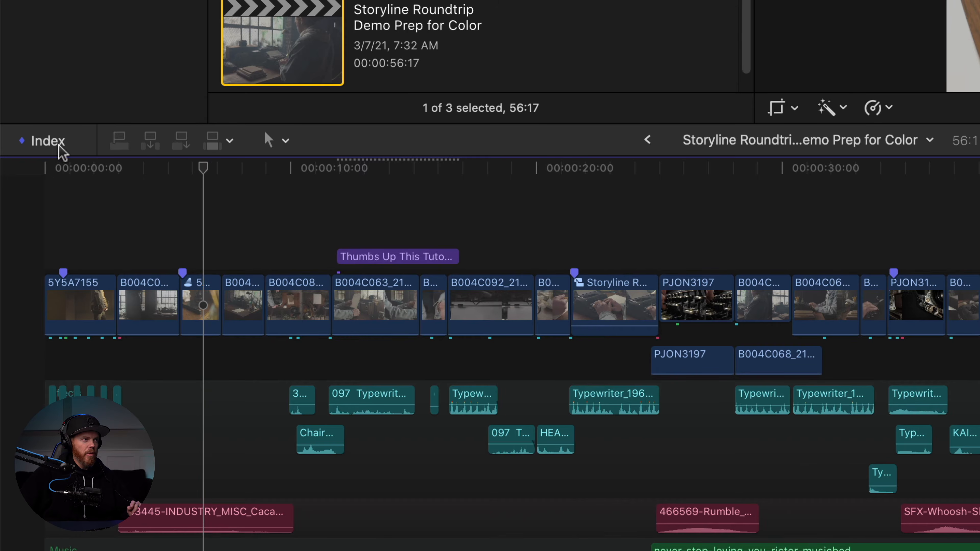
- Find the audition clip 5Y5A7150 by searching the timeline index for "audi", and finalize the audition
{"action": "left_click", "coordinate": [47, 141]}
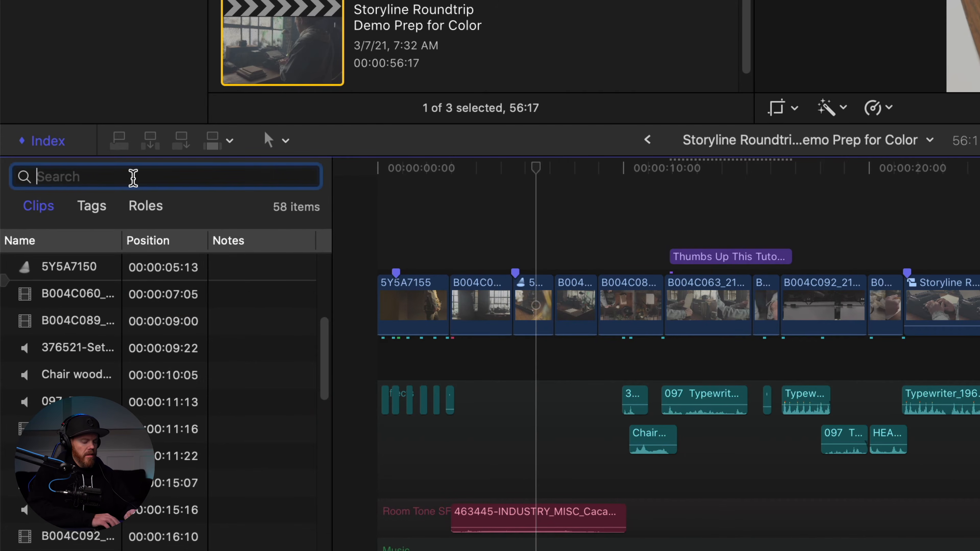
{"action": "type", "text": "audi"}
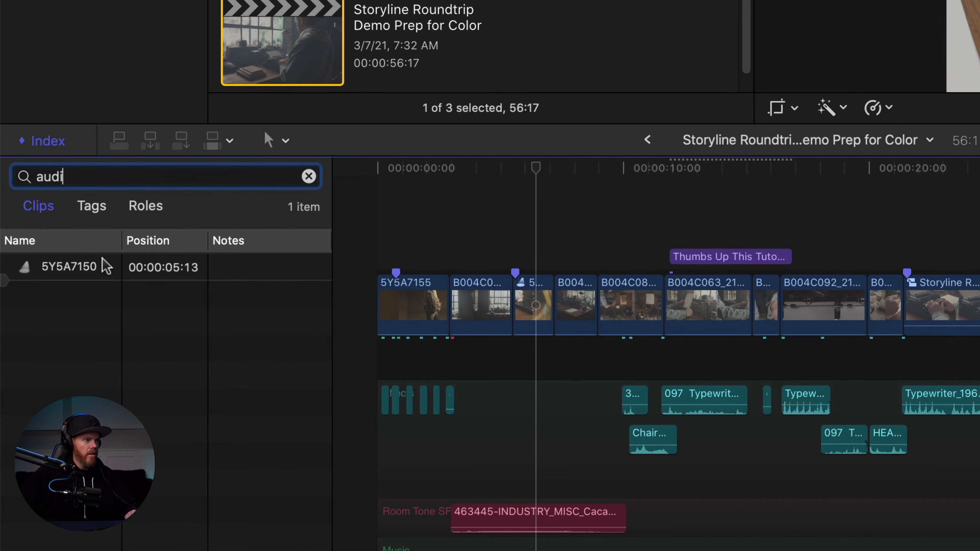
{"action": "left_click", "coordinate": [103, 265]}
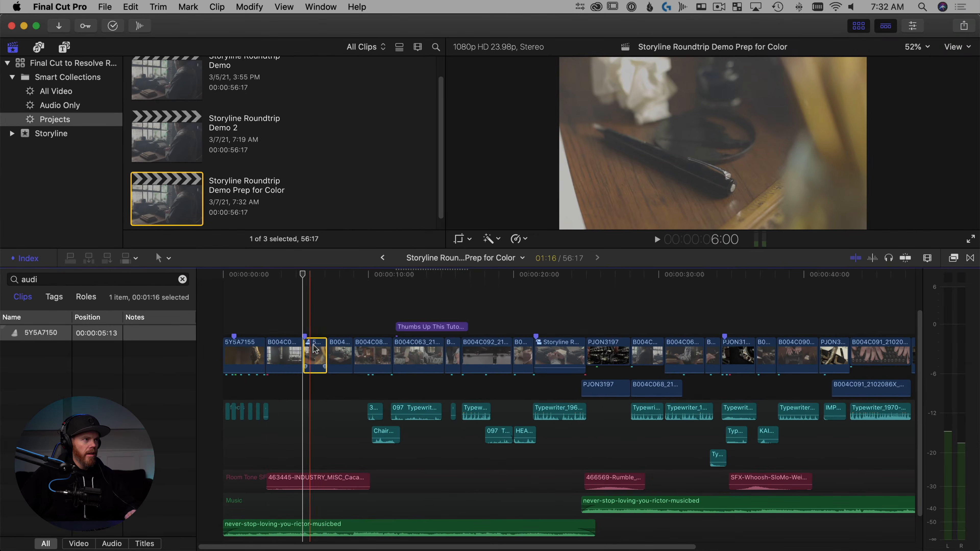
{"action": "left_click", "coordinate": [228, 7]}
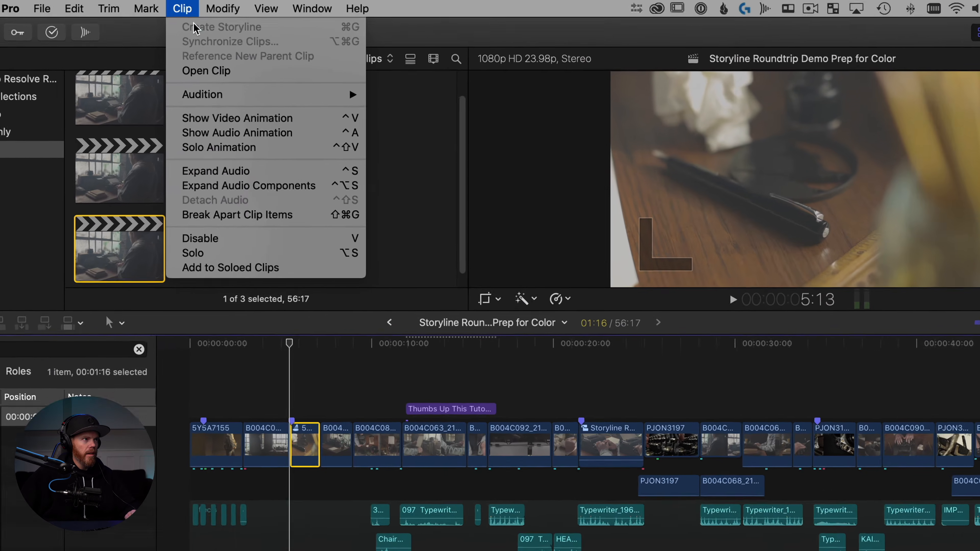
{"action": "mouse_move", "coordinate": [347, 75]}
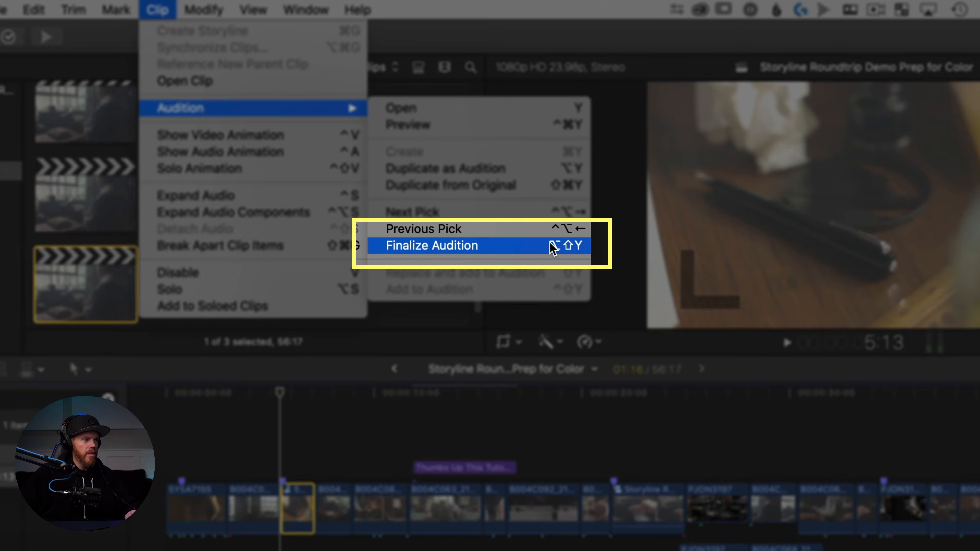
{"action": "left_click", "coordinate": [558, 242]}
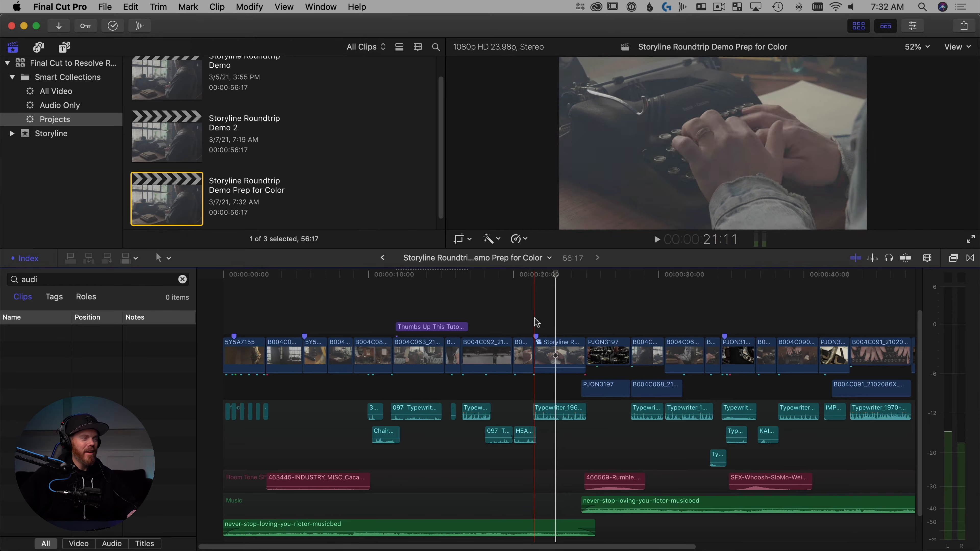
- Break apart the compound clip found by searching the timeline index for "compou", and play back that section
{"action": "left_click", "coordinate": [554, 349]}
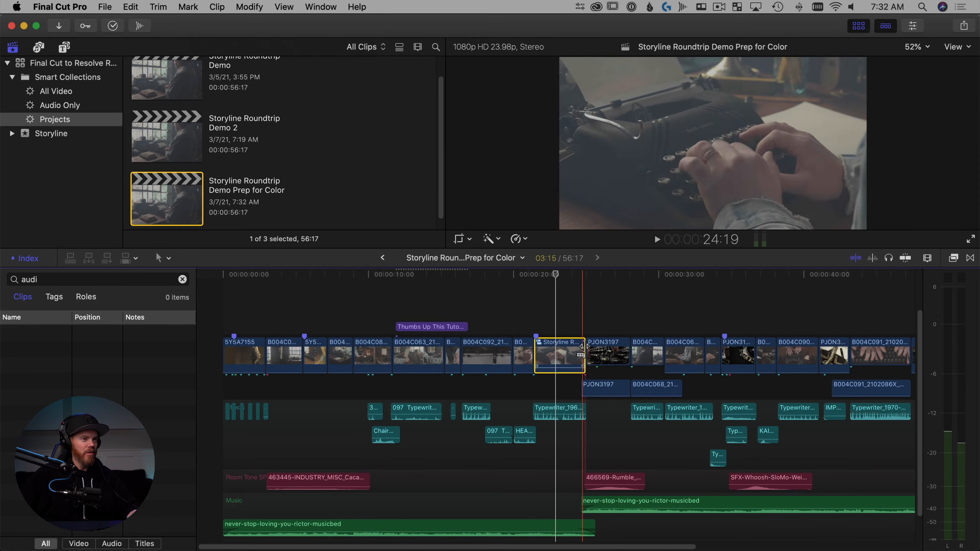
{"action": "left_click", "coordinate": [520, 318]}
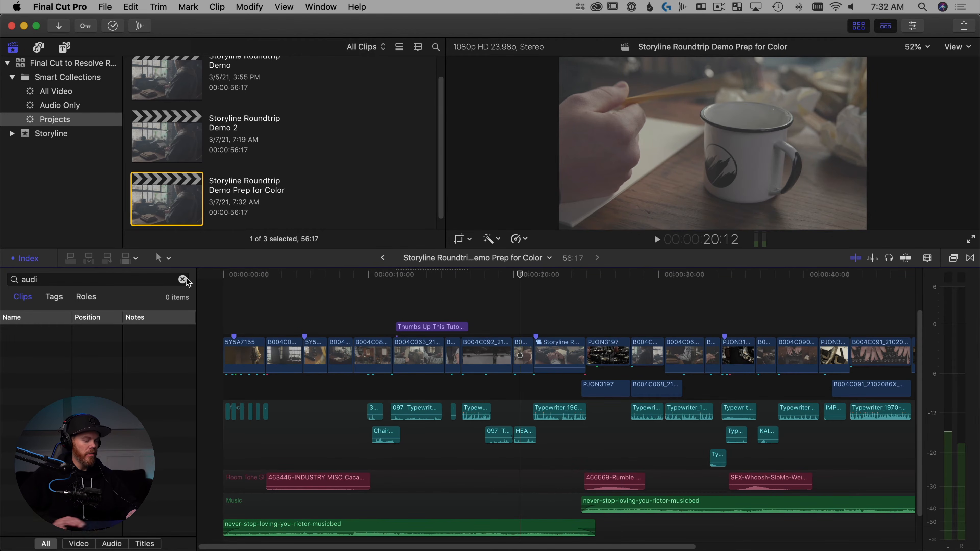
{"action": "type", "text": "compou"}
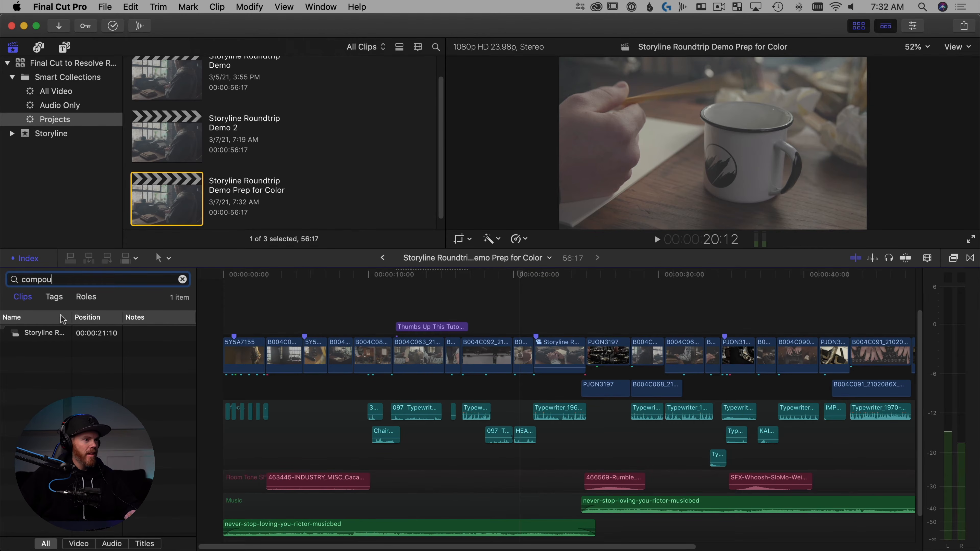
{"action": "left_click", "coordinate": [42, 332]}
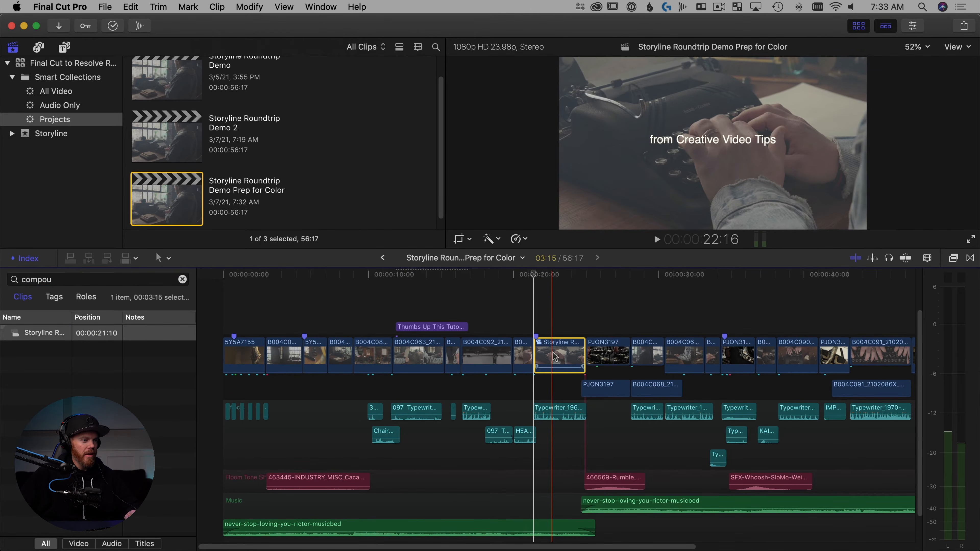
{"action": "left_click", "coordinate": [561, 331]}
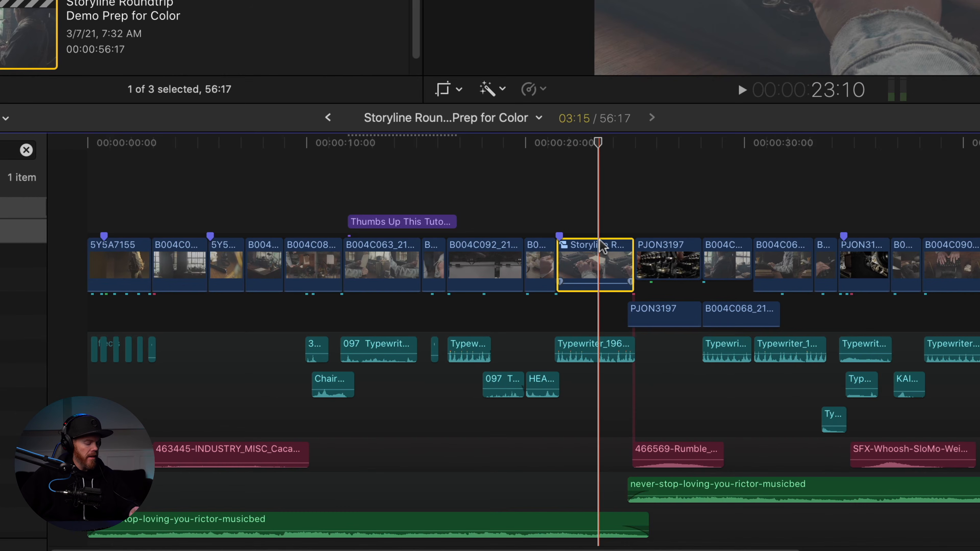
{"action": "key", "text": "super"}
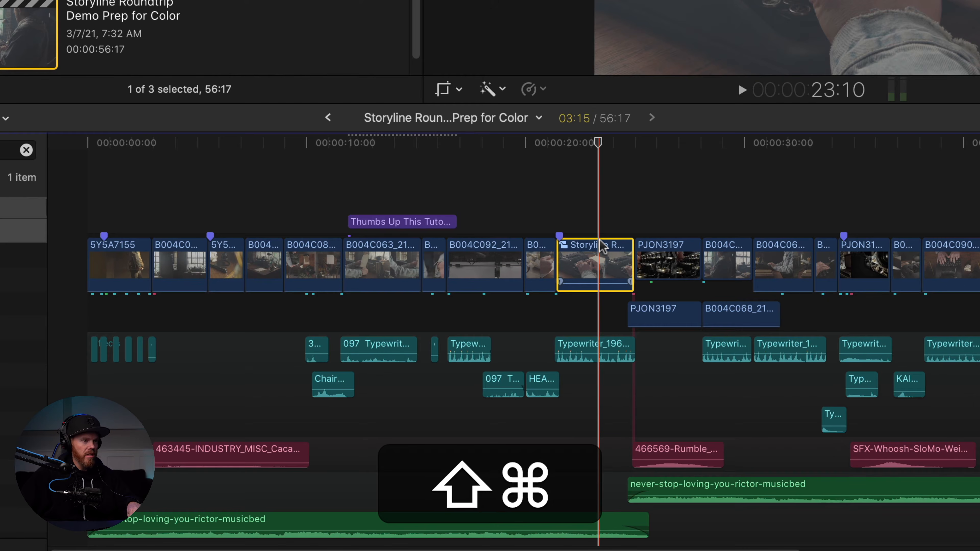
{"action": "key", "text": "shift+super+g"}
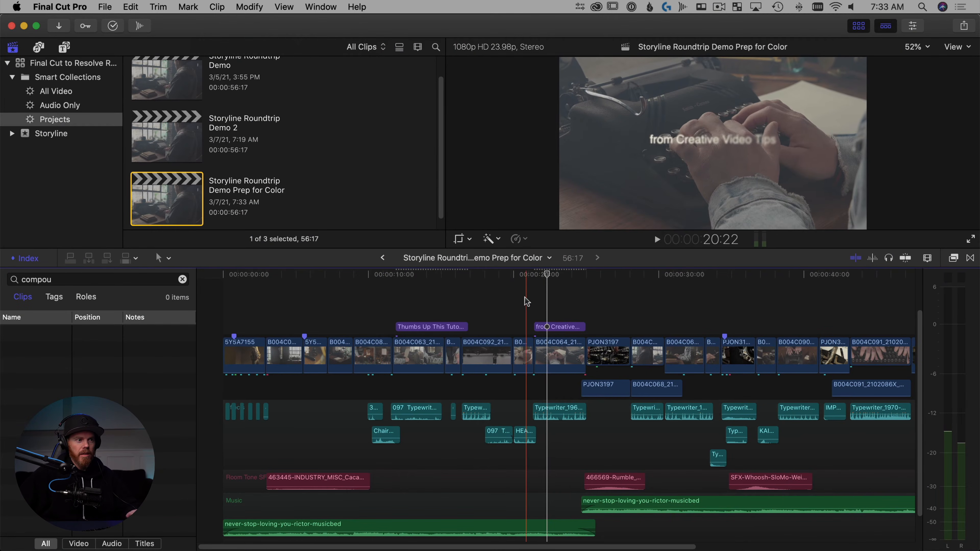
{"action": "key", "text": "space"}
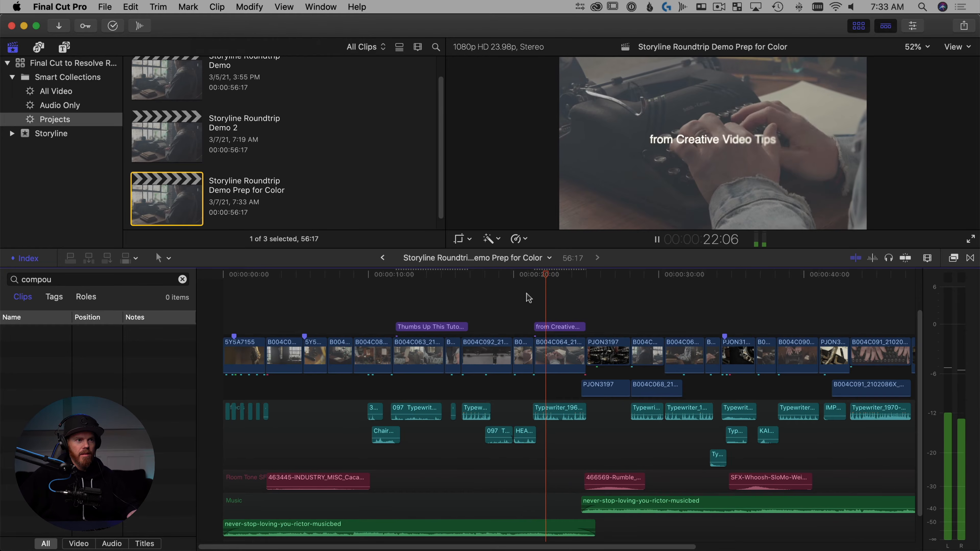
{"action": "key", "text": "space"}
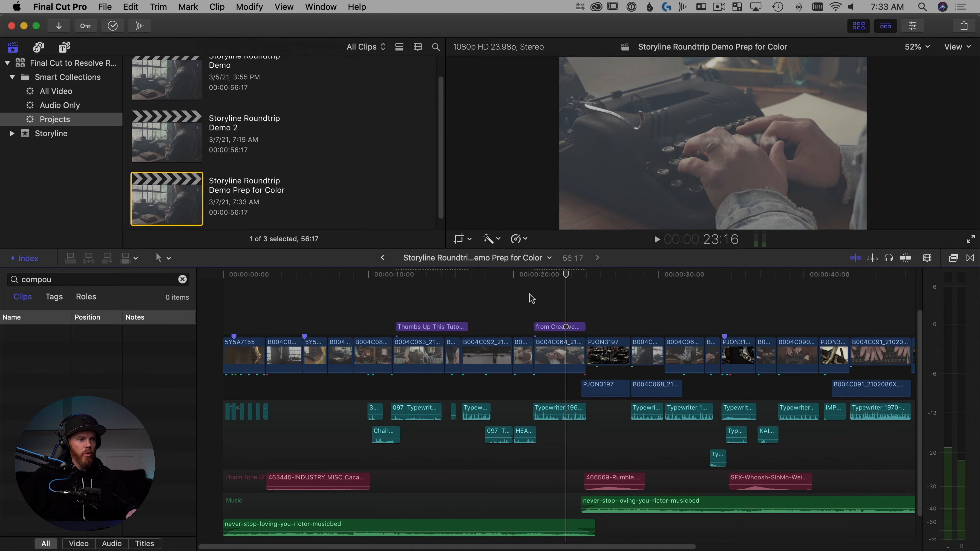
- Show the retime editor on the speed-changed PJON clip near 35 seconds and play through it
{"action": "scroll", "coordinate": [533, 295], "scroll_direction": "right", "scroll_amount": 5}
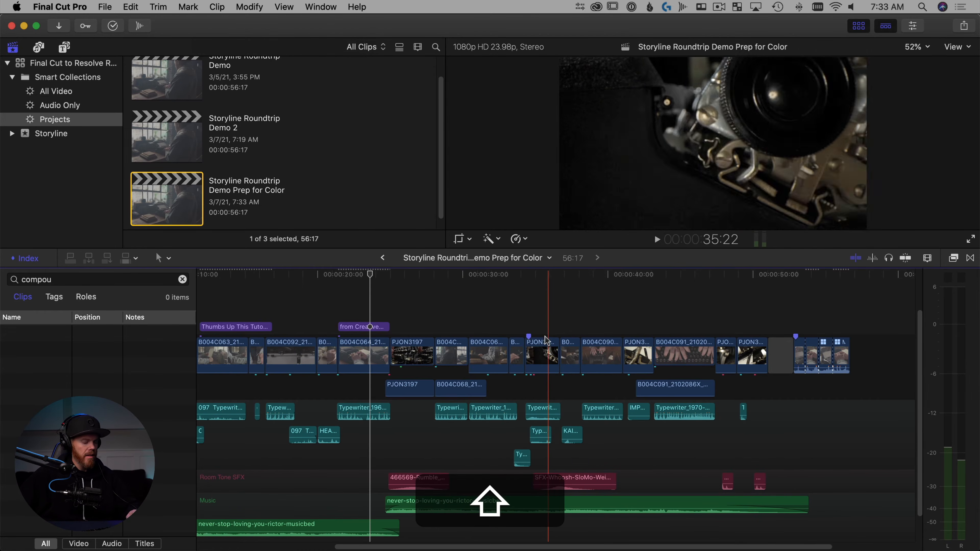
{"action": "key", "text": "super+r"}
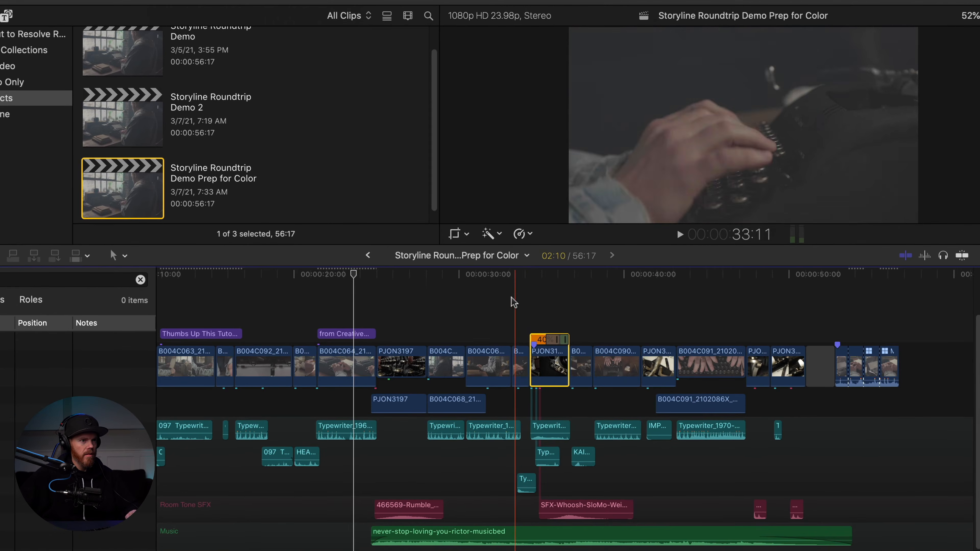
{"action": "left_click", "coordinate": [509, 294]}
{"action": "key", "text": "space"}
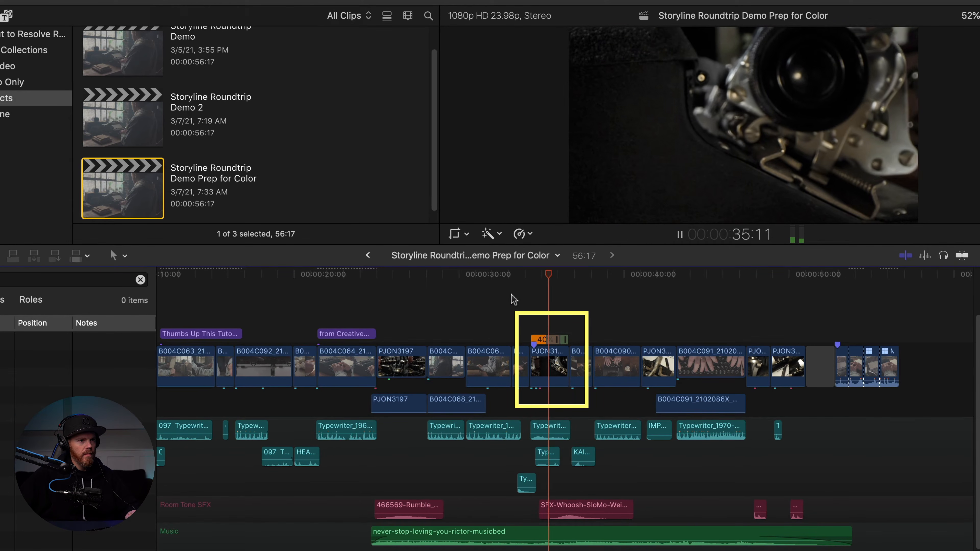
{"action": "key", "text": "space"}
- Examine the multicam clips at the end of the timeline up close
{"action": "key", "text": "super+equal"}
{"action": "key", "text": "super+equal"}
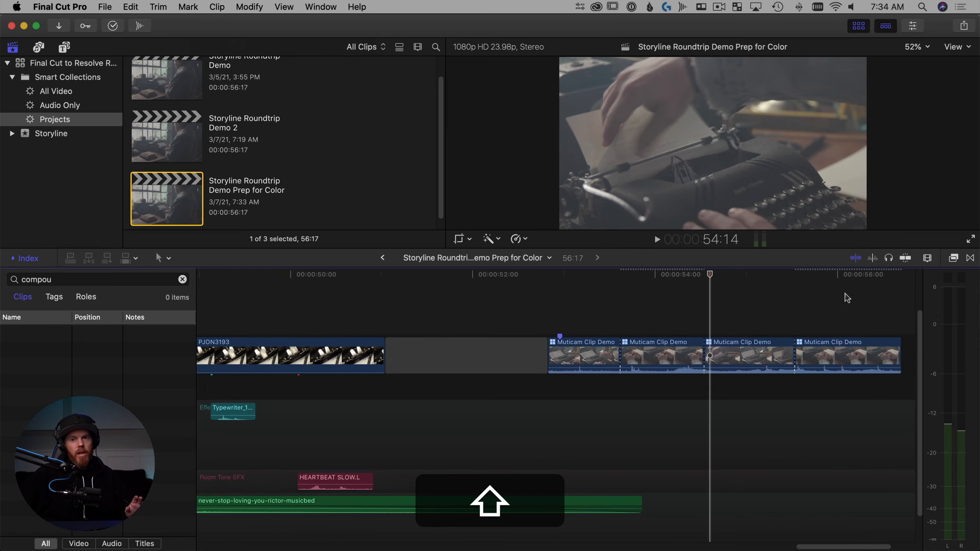
{"action": "key", "text": "shift+Left"}
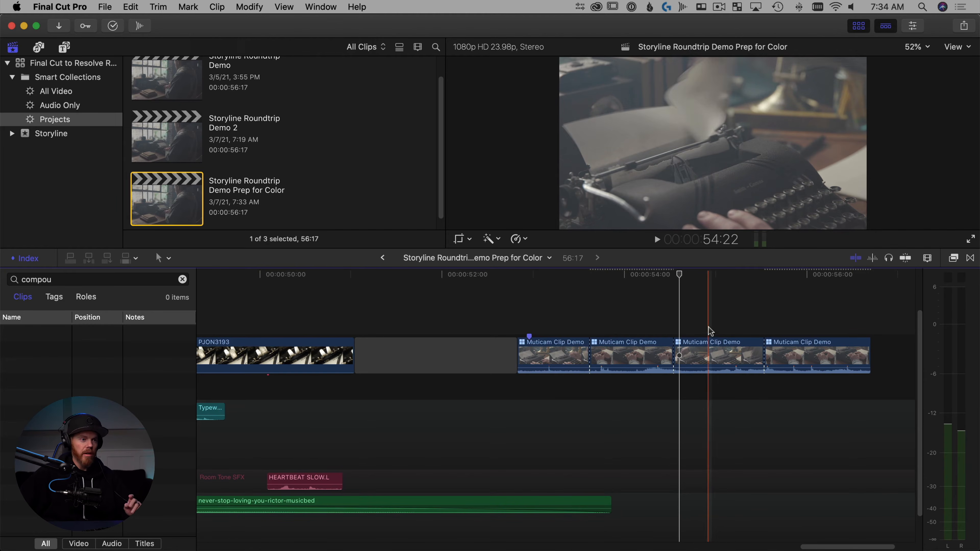
{"action": "left_click_drag", "start_coordinate": [704, 319], "coordinate": [719, 384]}
{"action": "key", "text": "shift+super+7"}
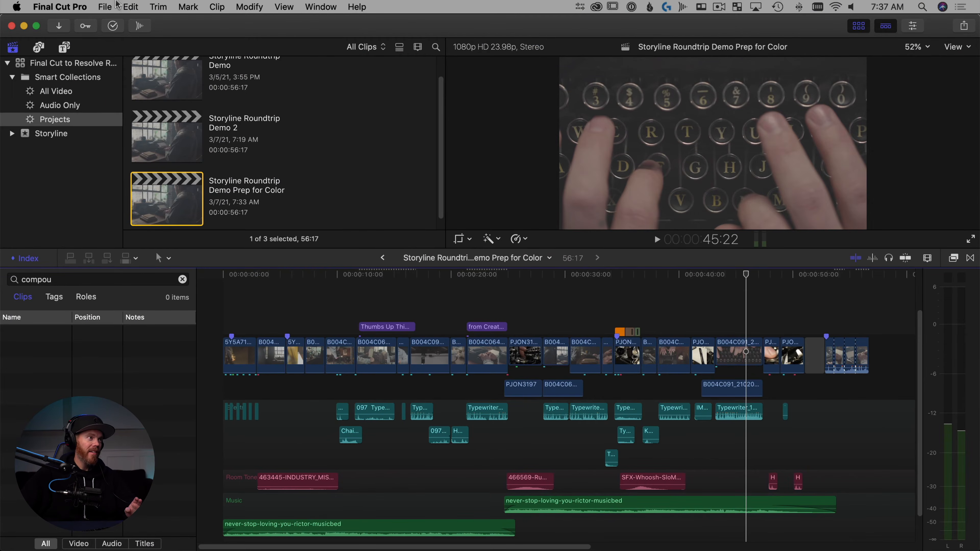
- Export the Storyline Roundtrip Demo Prep for Color project as a version 1.9 XML into the from FCP folder
{"action": "left_click", "coordinate": [112, 3]}
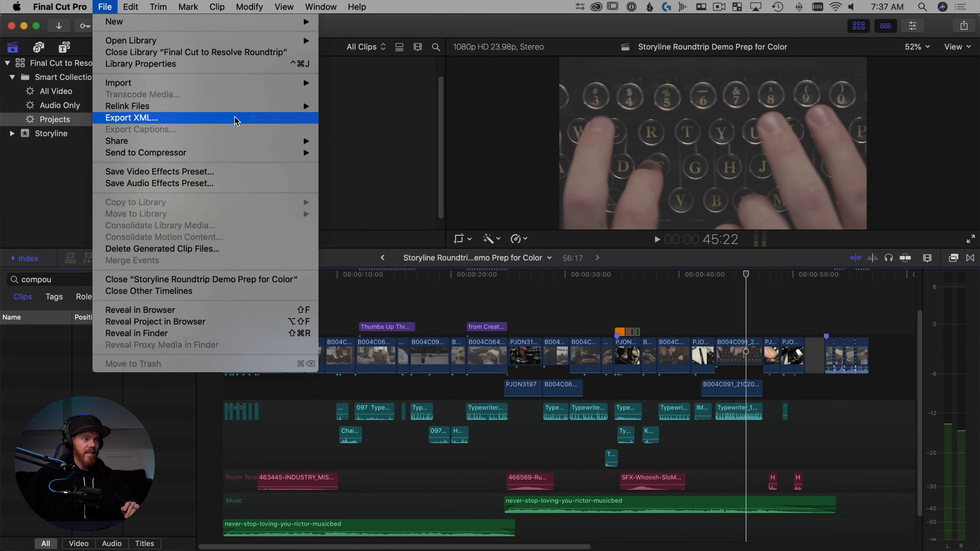
{"action": "left_click", "coordinate": [235, 118]}
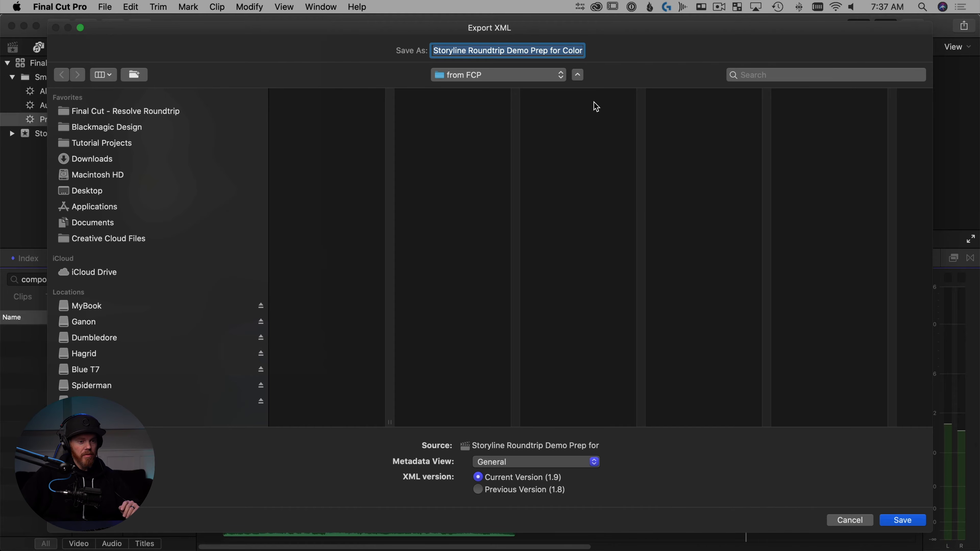
{"action": "left_click", "coordinate": [903, 521]}
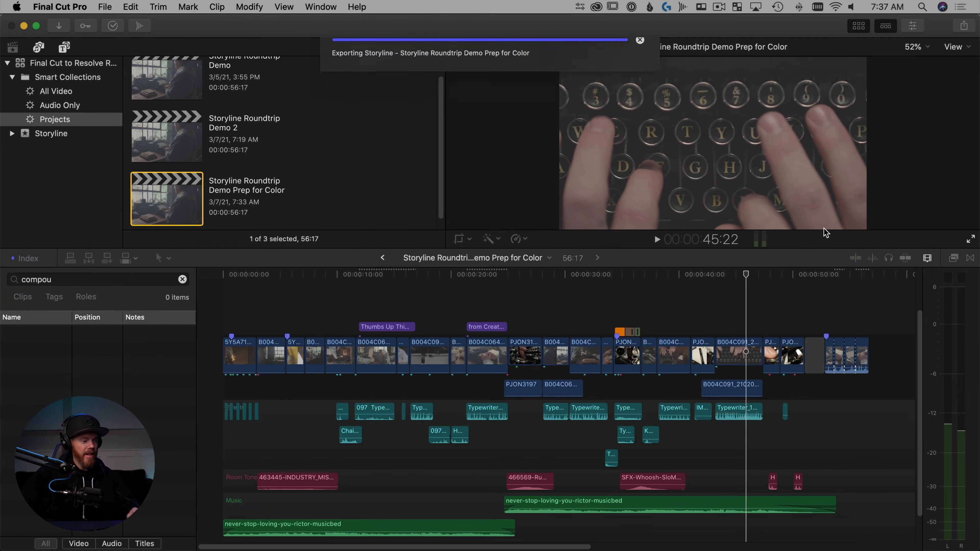
- Switch to Finder and inspect the exported fcpxml file in the from FCP folder
{"action": "key", "text": "super+Tab"}
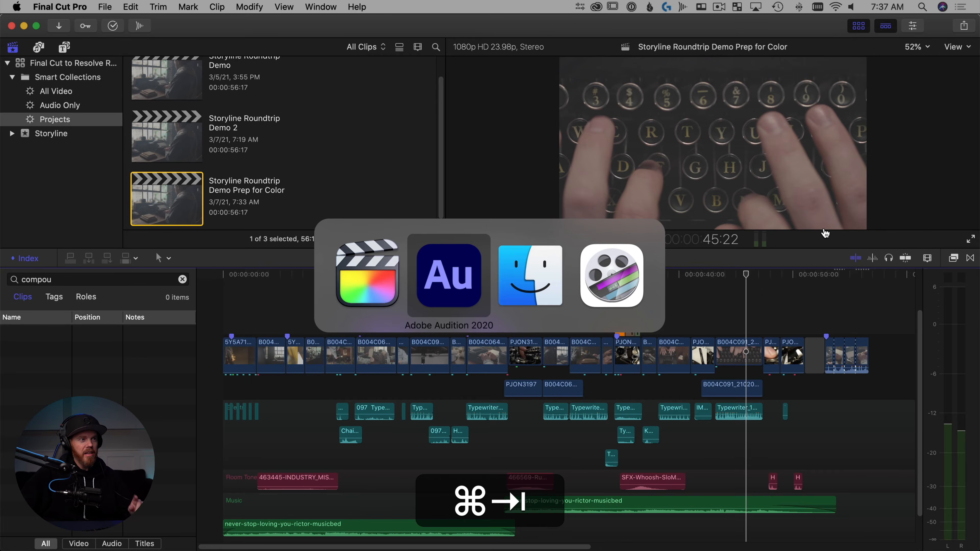
{"action": "key", "text": "super+Tab"}
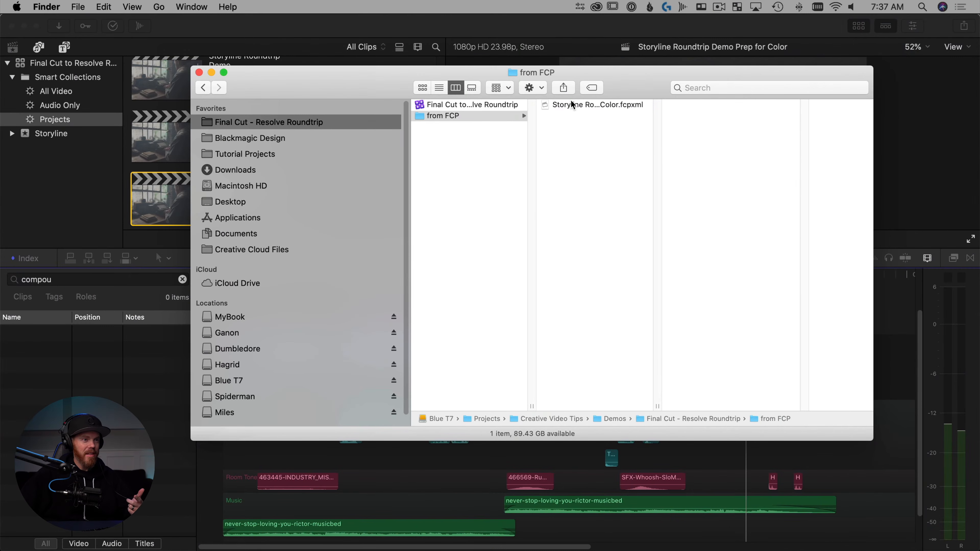
{"action": "left_click", "coordinate": [570, 104]}
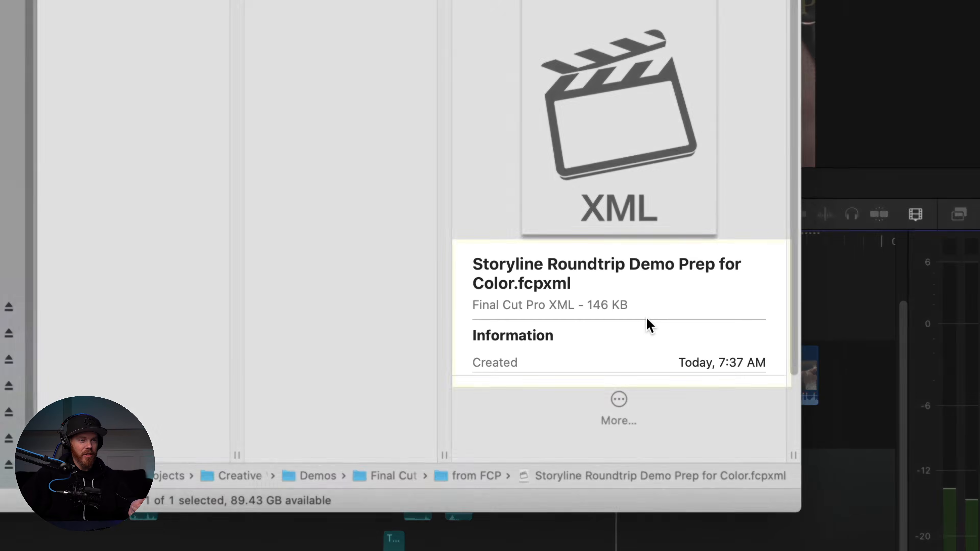
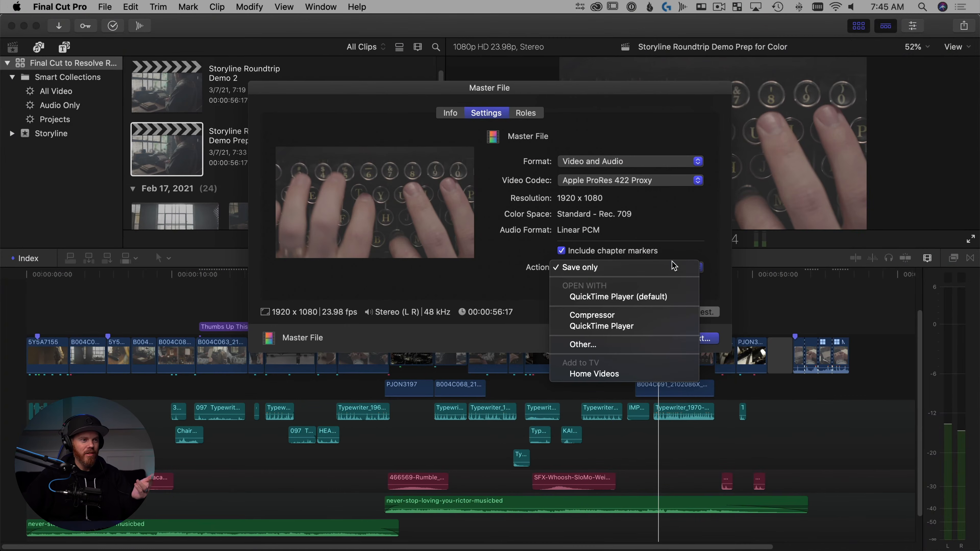
- Export an Apple ProRes 422 Proxy master file with the Save only action into the from FCP folder, and show its sharing progress
{"action": "left_click", "coordinate": [670, 267]}
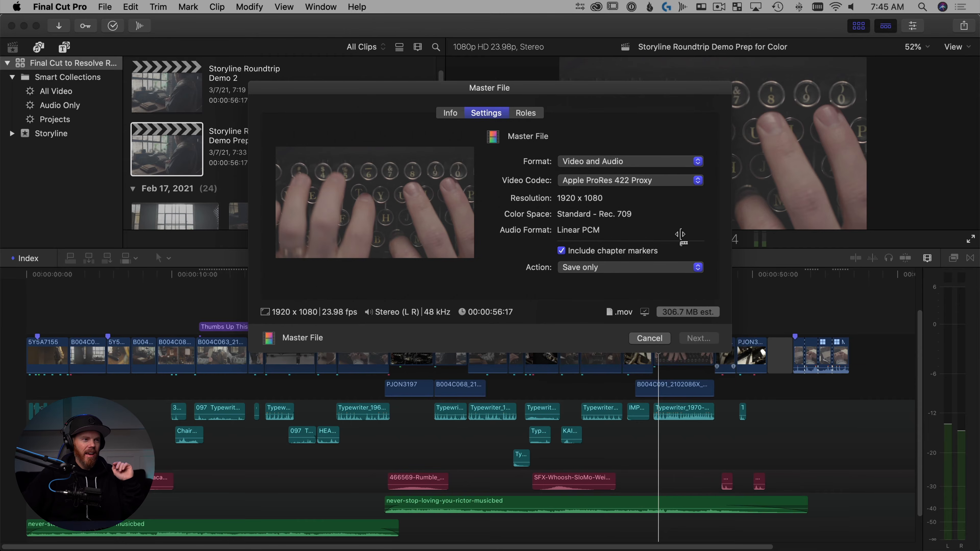
{"action": "key", "text": "Return"}
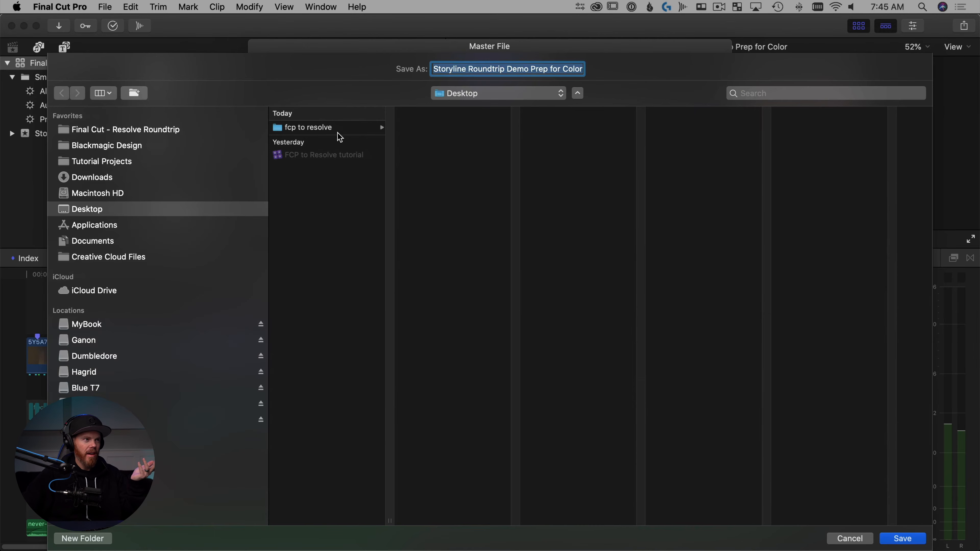
{"action": "left_click", "coordinate": [340, 130]}
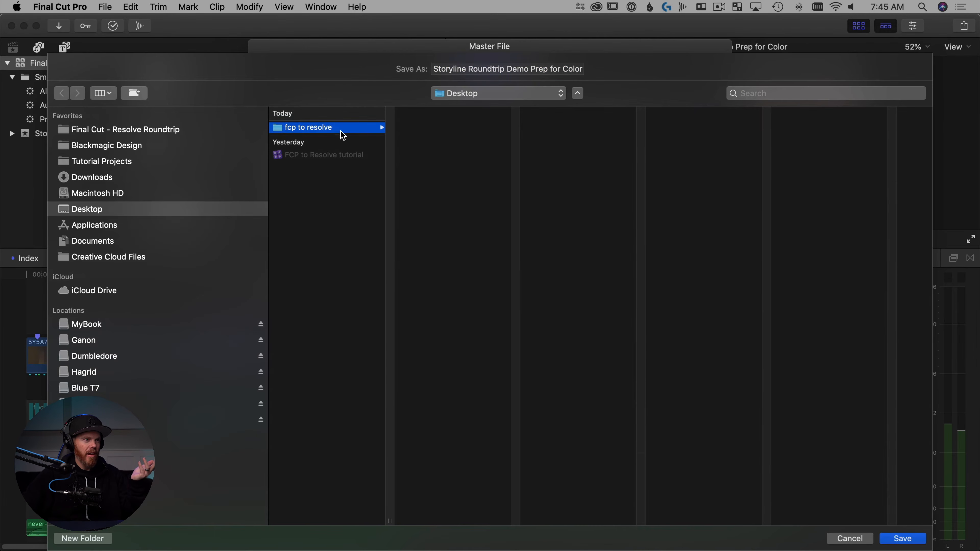
{"action": "left_click", "coordinate": [338, 233]}
{"action": "left_click", "coordinate": [164, 129]}
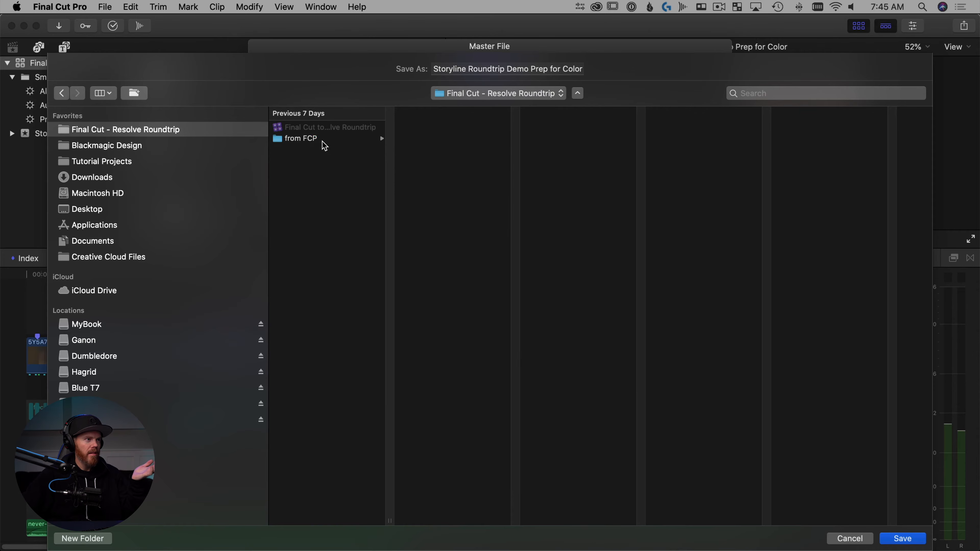
{"action": "left_click", "coordinate": [323, 139]}
{"action": "left_click", "coordinate": [897, 537]}
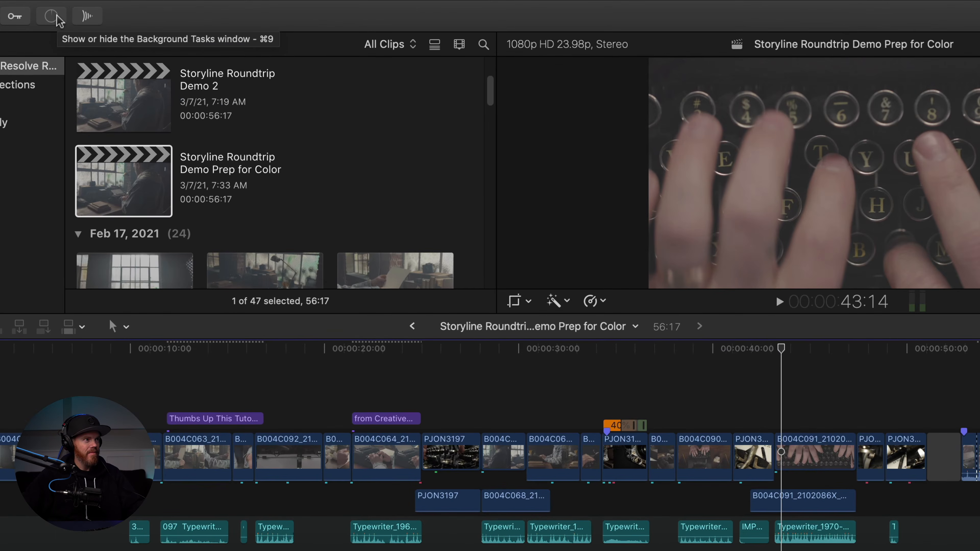
{"action": "left_click", "coordinate": [51, 17]}
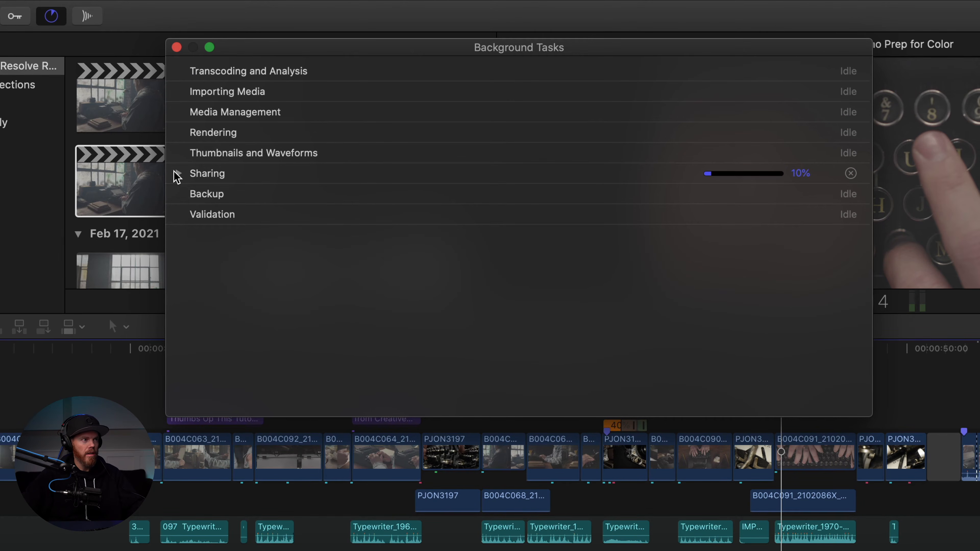
{"action": "left_click", "coordinate": [178, 174]}
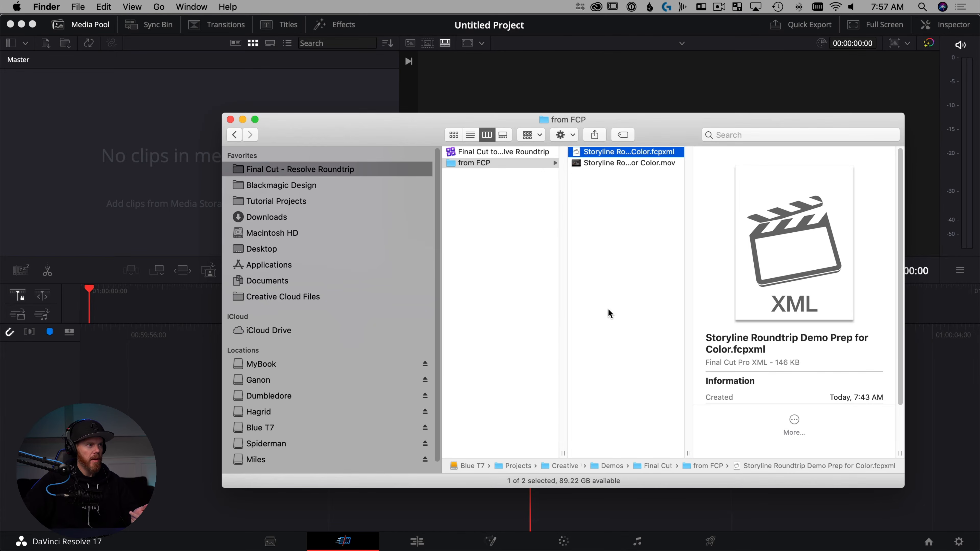
- Switch to DaVinci Resolve and import the timeline from Storyline Roundtrip Demo Prep for Color.fcpxml with the offered XML settings
{"action": "left_click", "coordinate": [124, 104]}
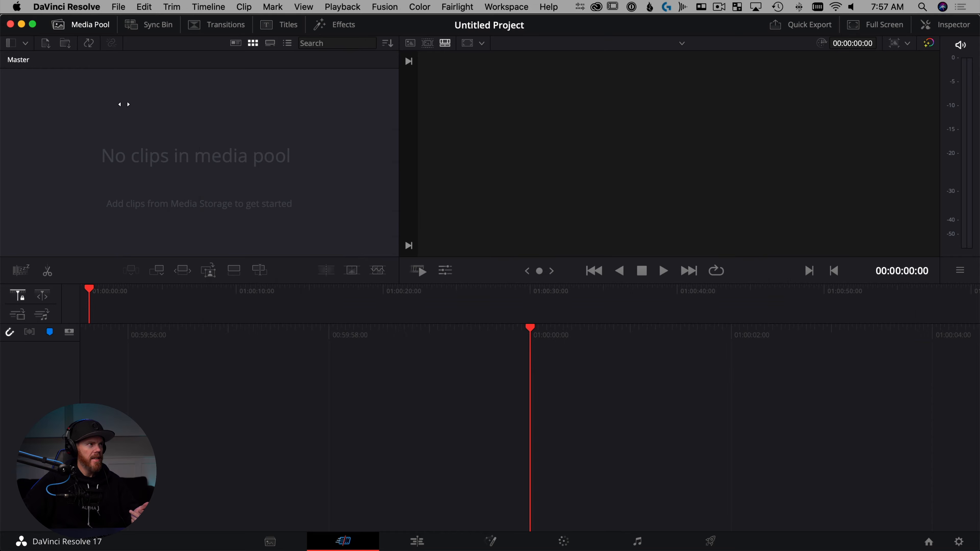
{"action": "left_click", "coordinate": [117, 7]}
{"action": "mouse_move", "coordinate": [197, 137]}
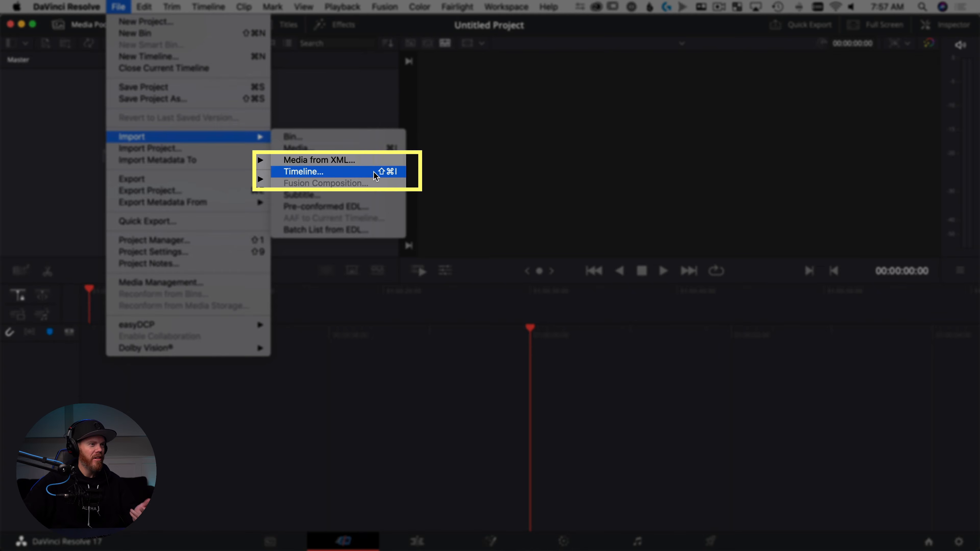
{"action": "left_click", "coordinate": [382, 100]}
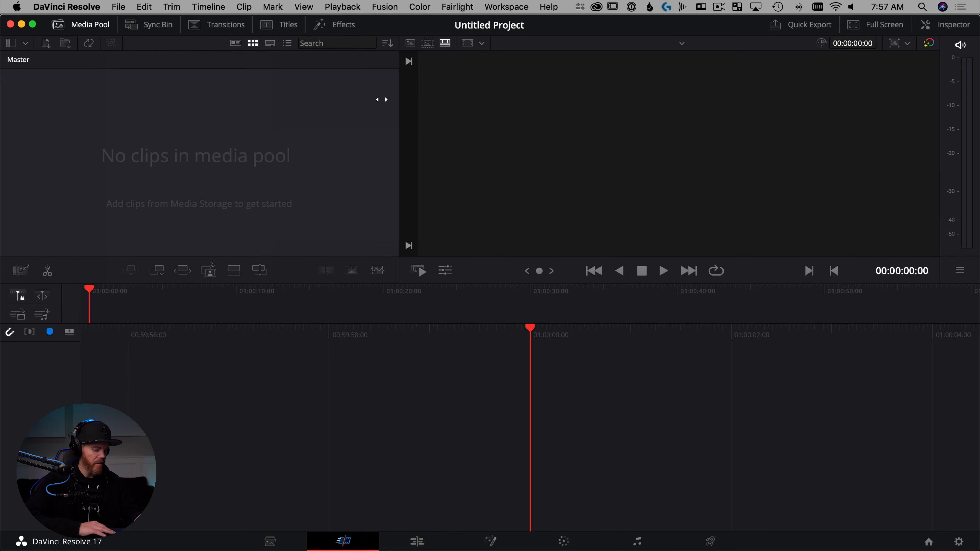
{"action": "key", "text": "shift+super+i"}
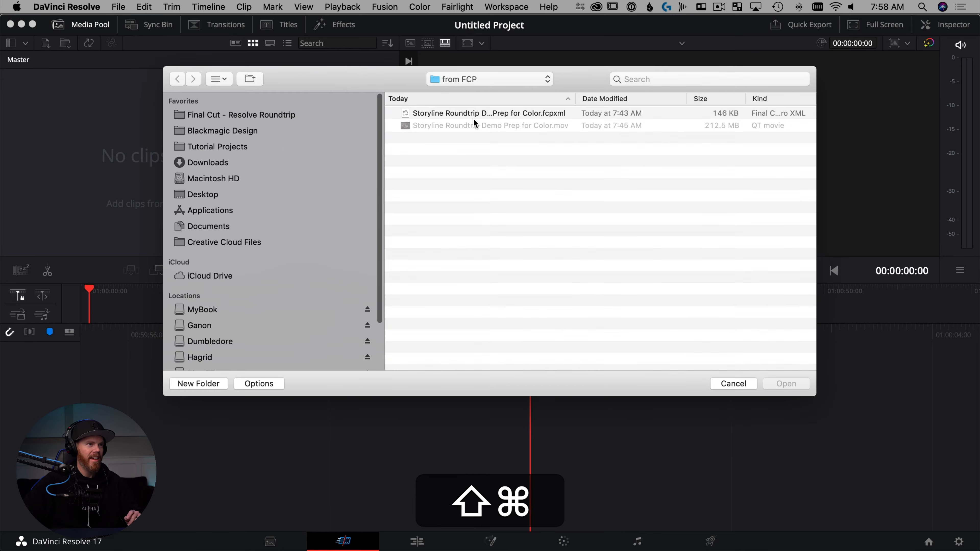
{"action": "left_click", "coordinate": [484, 114]}
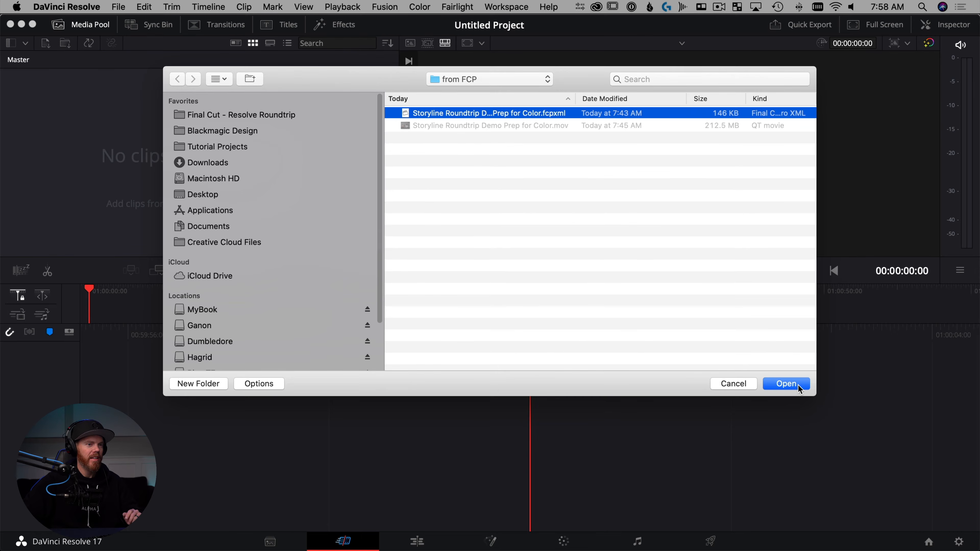
{"action": "left_click", "coordinate": [787, 384]}
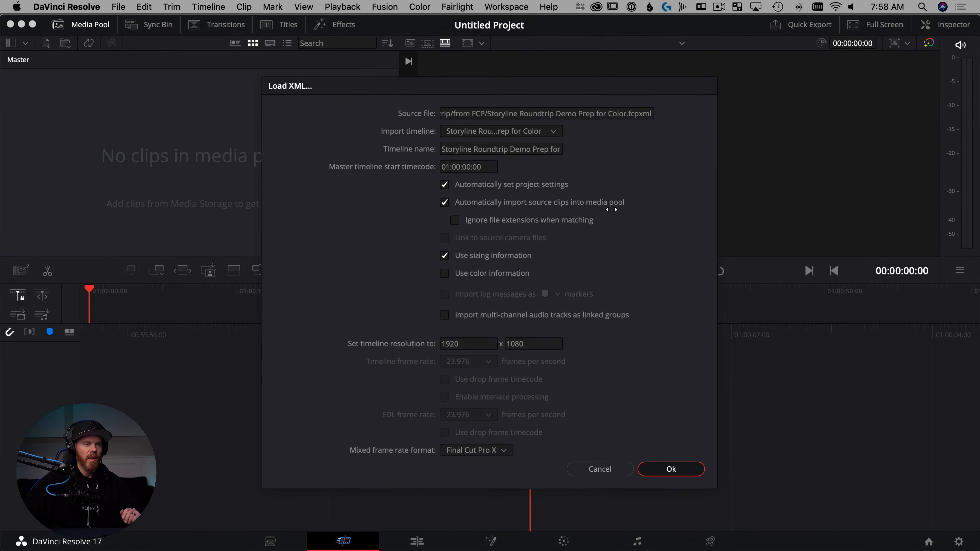
{"action": "key", "text": "Return"}
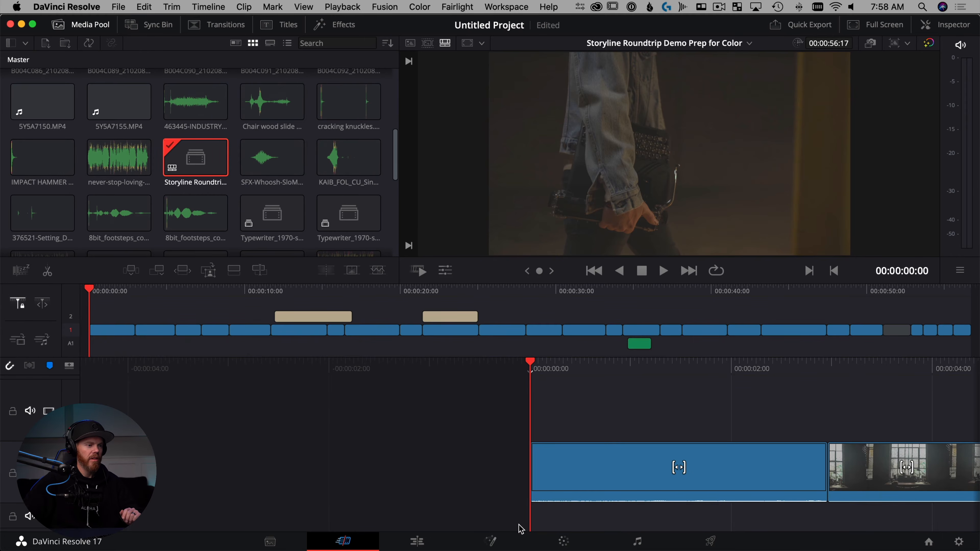
- Show the imported timeline on the Edit page and play back the section under the second title
{"action": "left_click", "coordinate": [416, 542]}
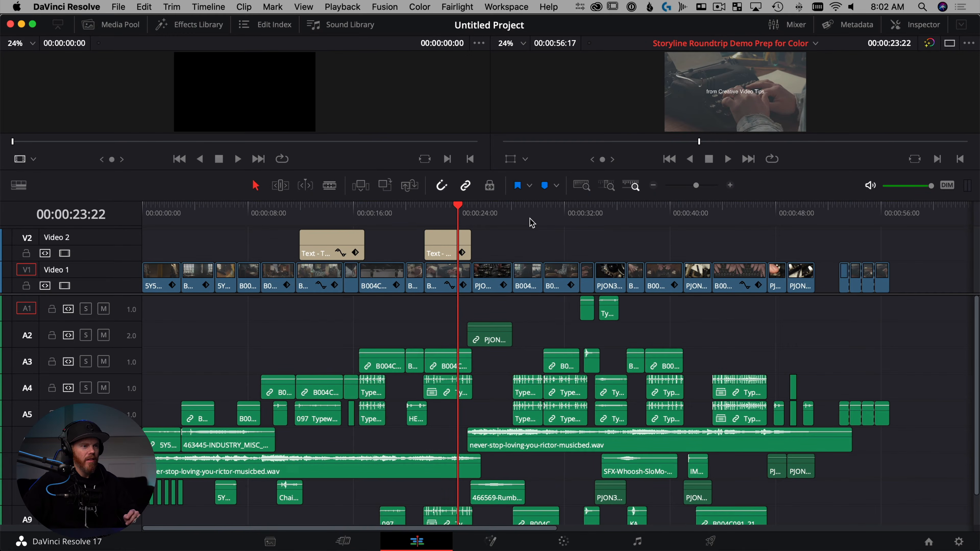
{"action": "left_click", "coordinate": [544, 212]}
{"action": "left_click_drag", "start_coordinate": [651, 214], "coordinate": [547, 222]}
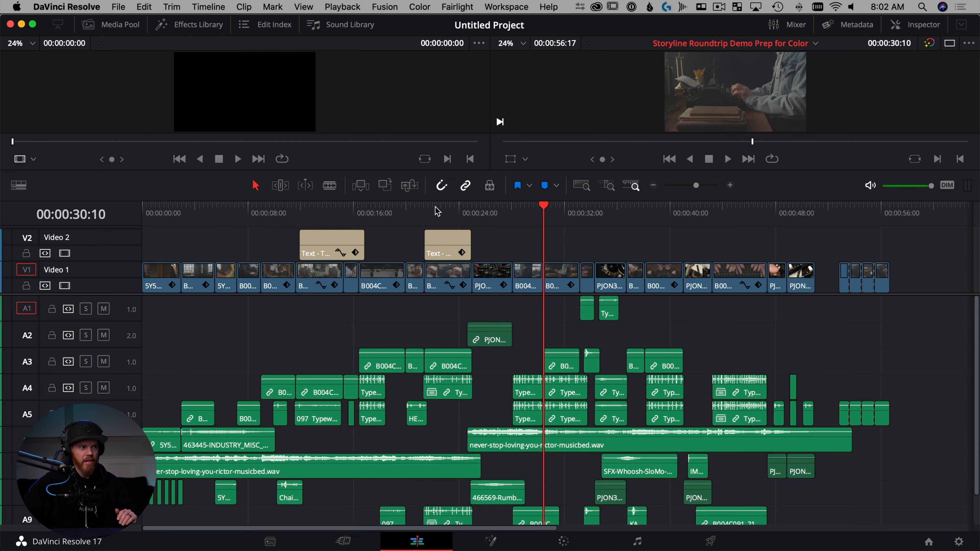
{"action": "left_click", "coordinate": [429, 213]}
{"action": "left_click", "coordinate": [446, 213]}
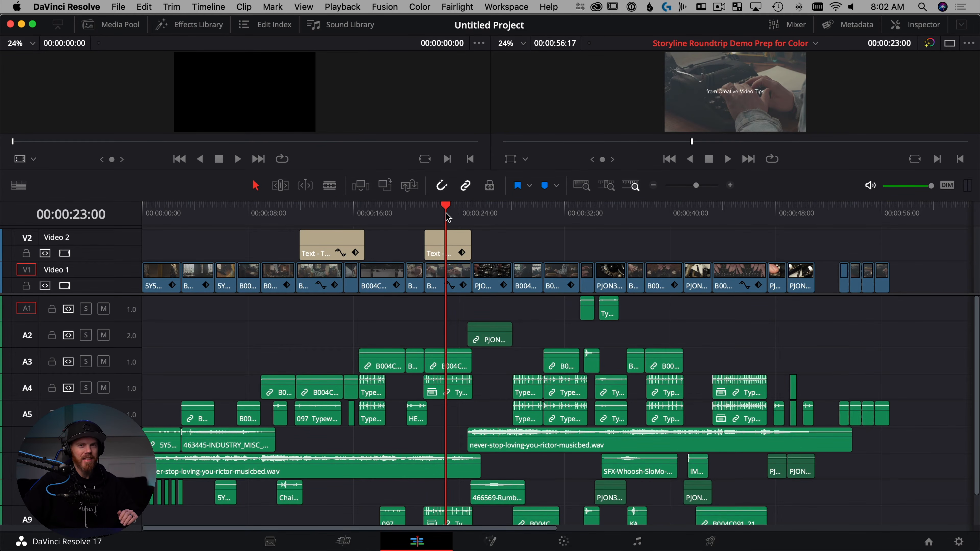
{"action": "left_click", "coordinate": [423, 214]}
{"action": "key", "text": "space"}
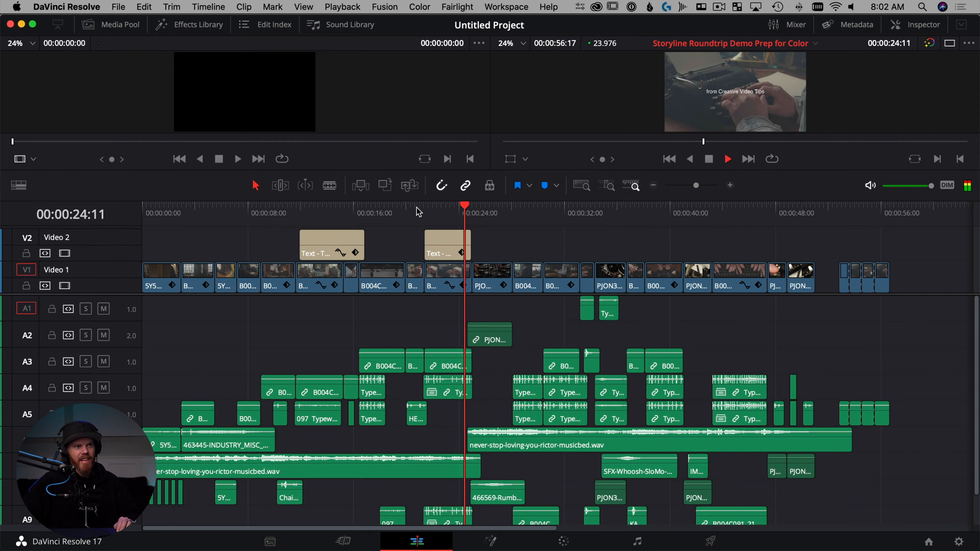
{"action": "key", "text": "space"}
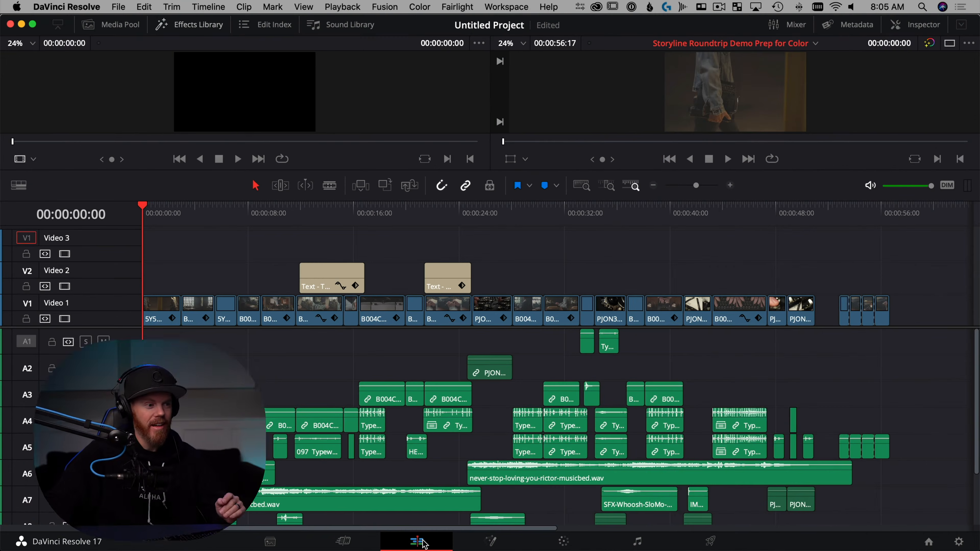
- Create a media pool bin named cuts and move the Storyline Roundtrip Demo Prep for Color timeline into it
{"action": "left_click", "coordinate": [295, 543]}
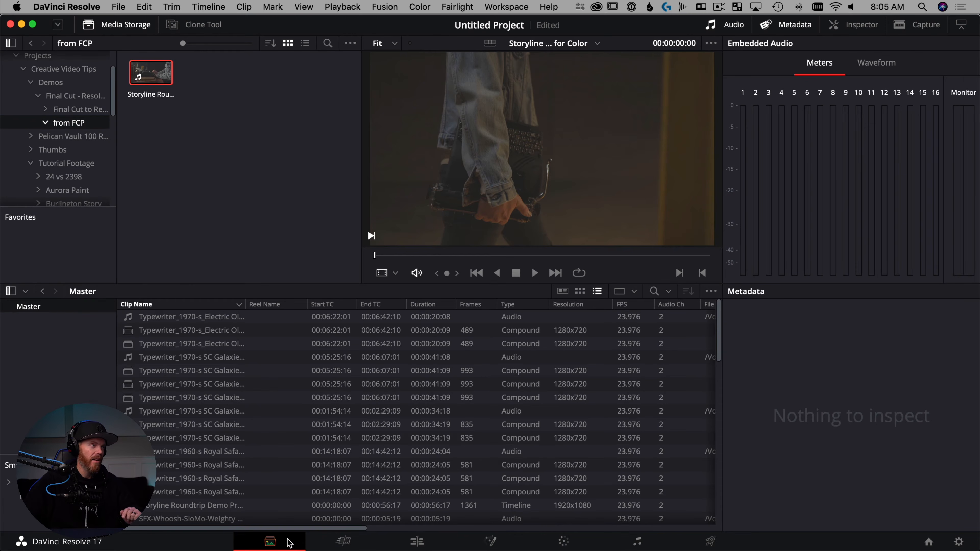
{"action": "right_click", "coordinate": [61, 348]}
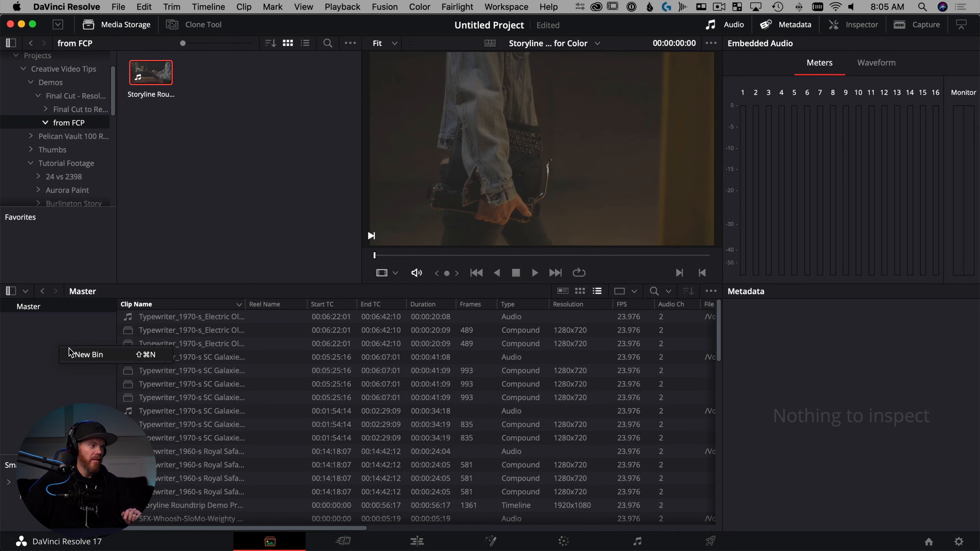
{"action": "left_click", "coordinate": [72, 350]}
{"action": "type", "text": "cuts"}
{"action": "key", "text": "Return"}
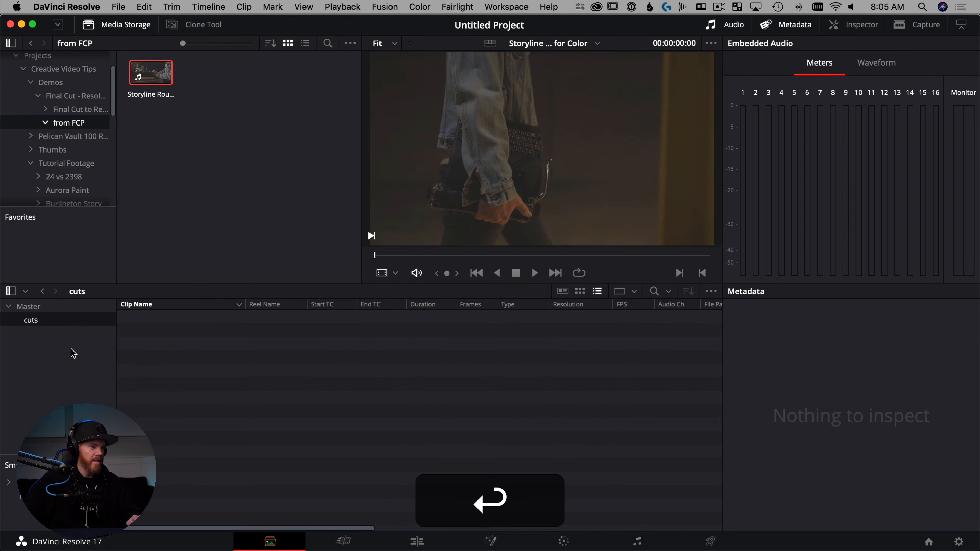
{"action": "left_click", "coordinate": [66, 309]}
{"action": "left_click_drag", "start_coordinate": [182, 505], "coordinate": [33, 320]}
- Create two more media pool bins under Master named offline ref and ref
{"action": "right_click", "coordinate": [53, 363]}
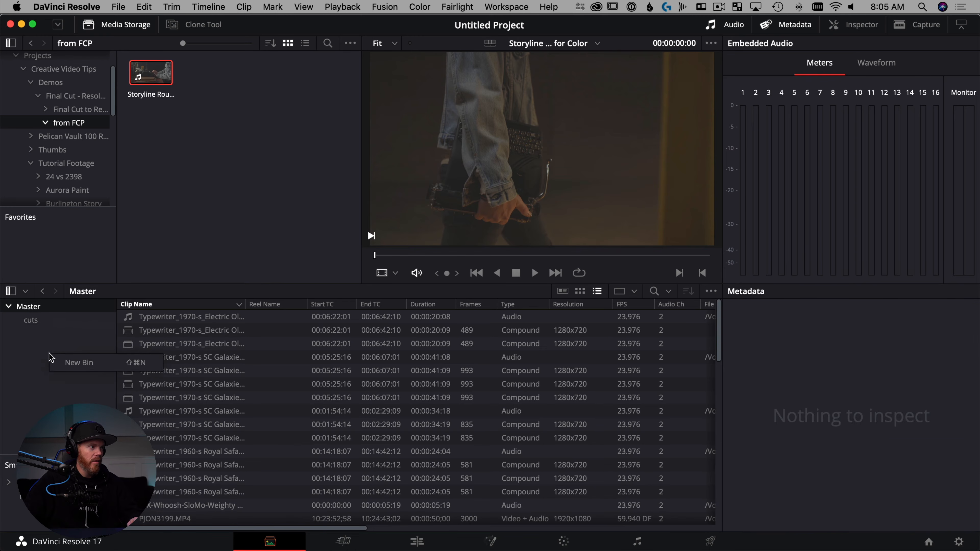
{"action": "left_click", "coordinate": [62, 360]}
{"action": "type", "text": "offline ref"}
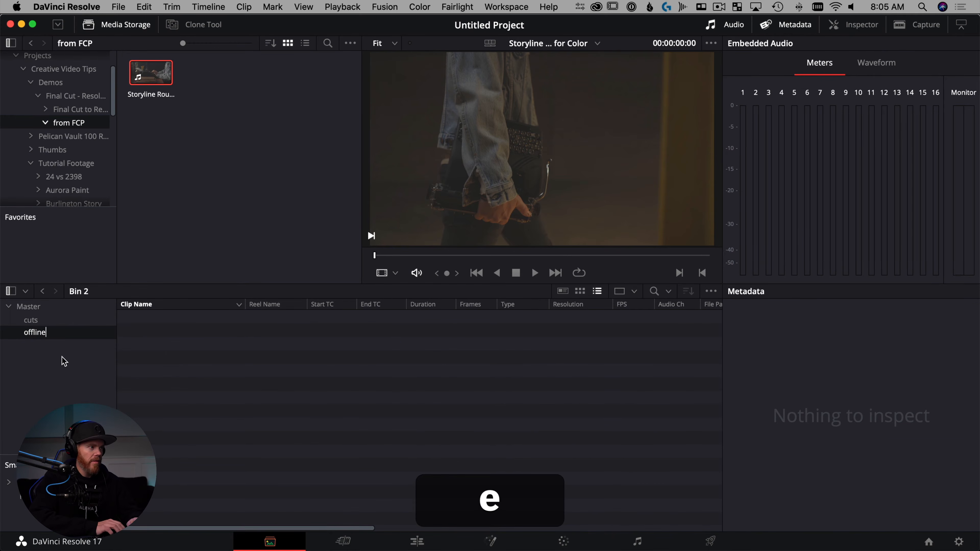
{"action": "key", "text": "Return"}
{"action": "right_click", "coordinate": [64, 361]}
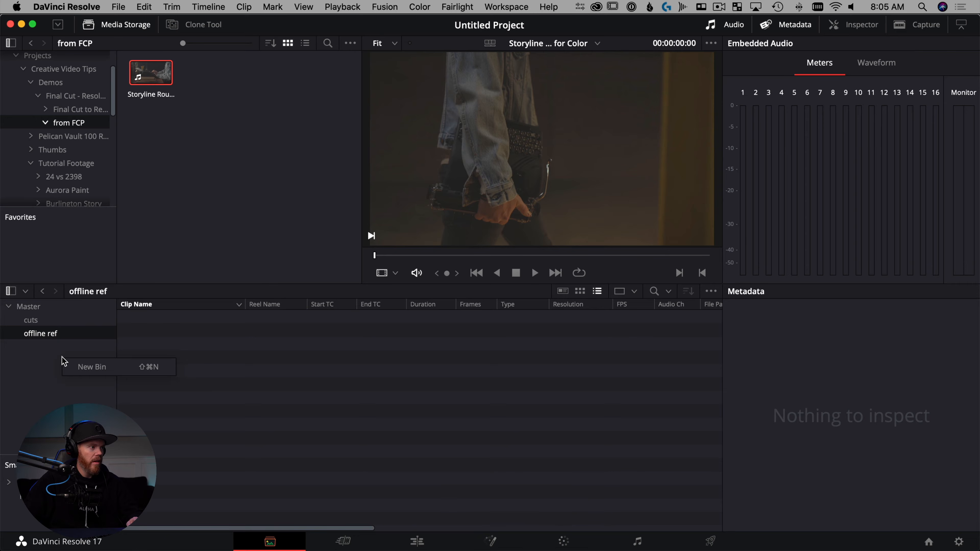
{"action": "left_click", "coordinate": [79, 367]}
{"action": "type", "text": "ref"}
{"action": "key", "text": "Return"}
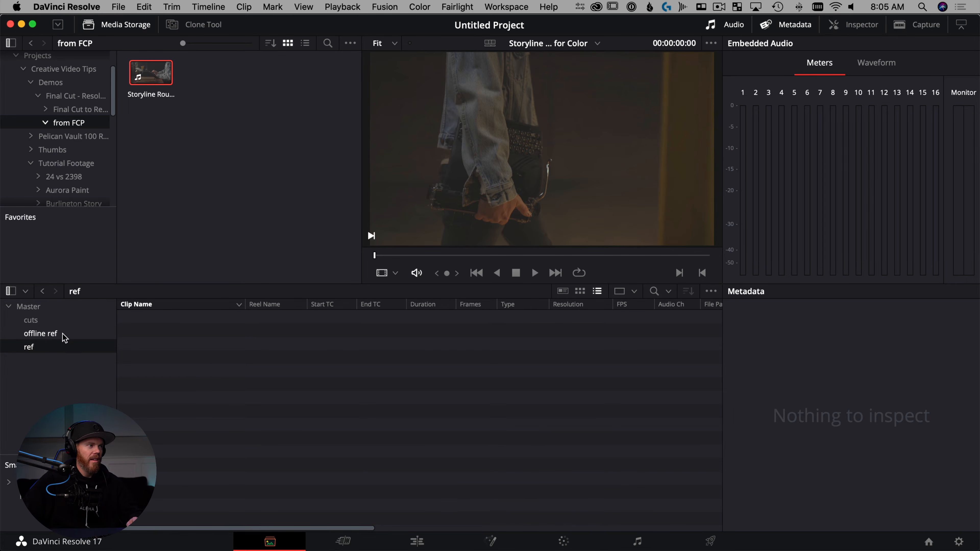
- Add Storyline Roundtrip Demo Prep for Color.mov as an offline reference clip in the offline ref bin and as a regular clip in the ref bin
{"action": "left_click", "coordinate": [73, 333]}
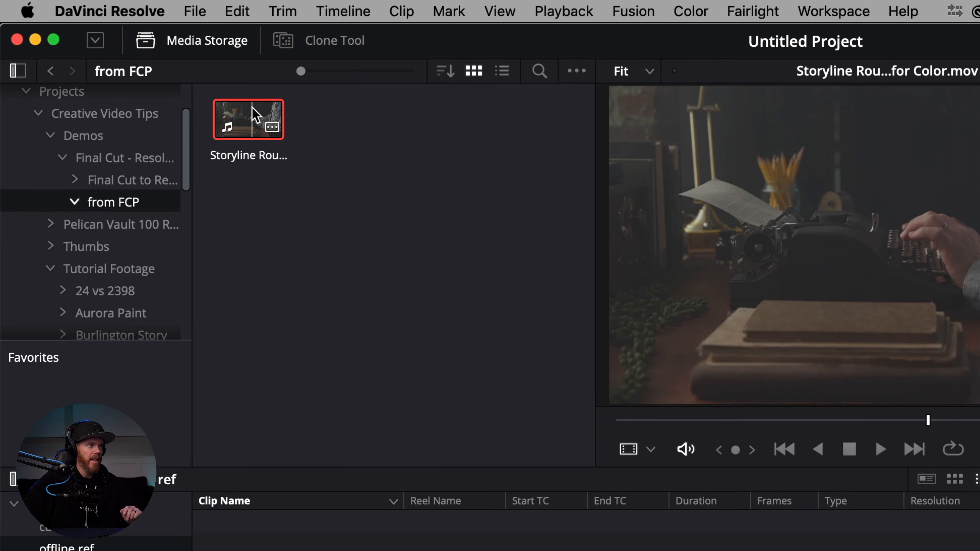
{"action": "right_click", "coordinate": [255, 115]}
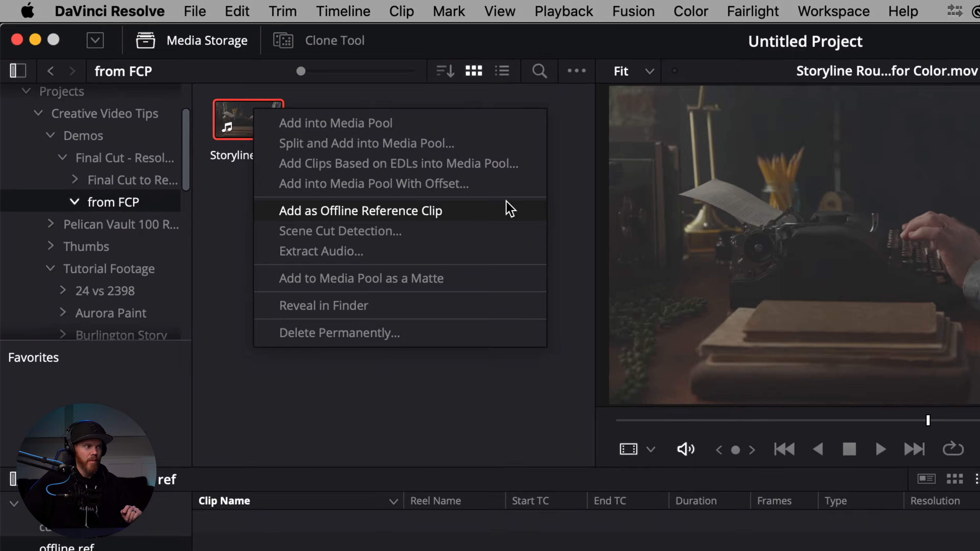
{"action": "left_click", "coordinate": [510, 209]}
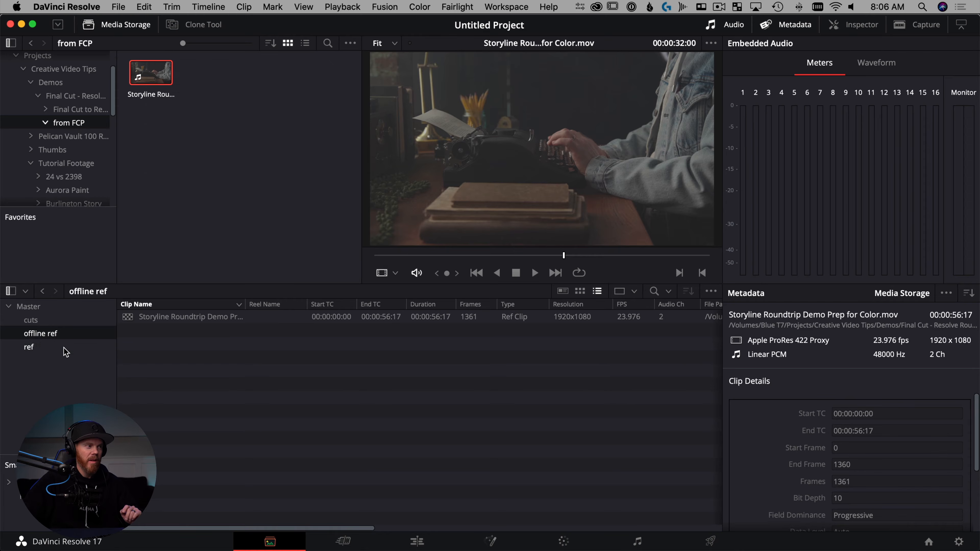
{"action": "left_click", "coordinate": [29, 346]}
{"action": "key", "text": "space"}
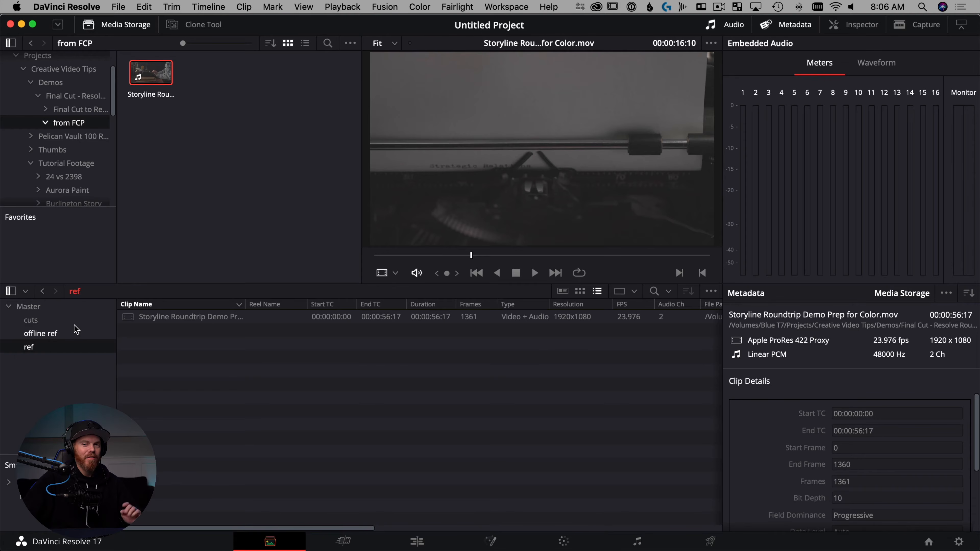
- Link Storyline Roundtrip Demo Prep for Color.mov as the offline reference clip of the timeline in the cuts bin
{"action": "left_click", "coordinate": [76, 322]}
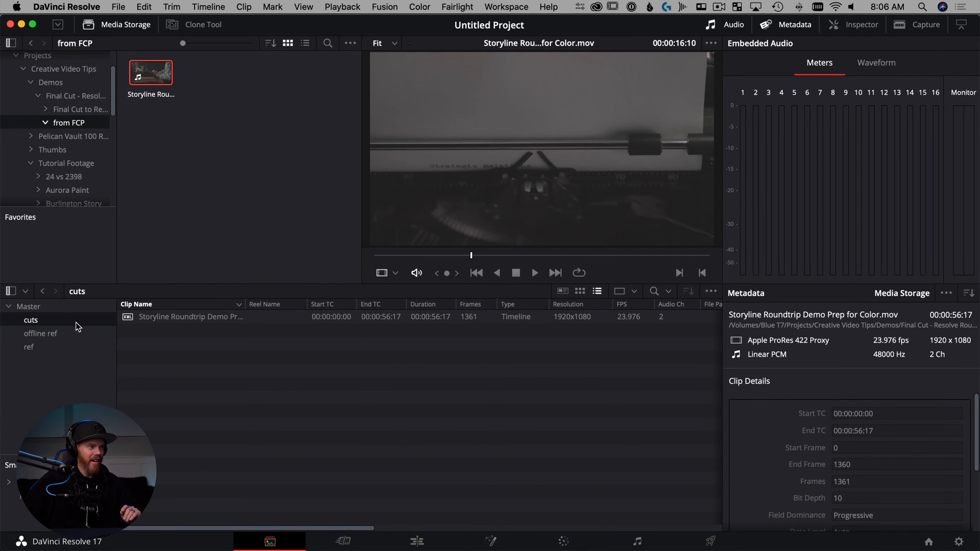
{"action": "left_click", "coordinate": [180, 318]}
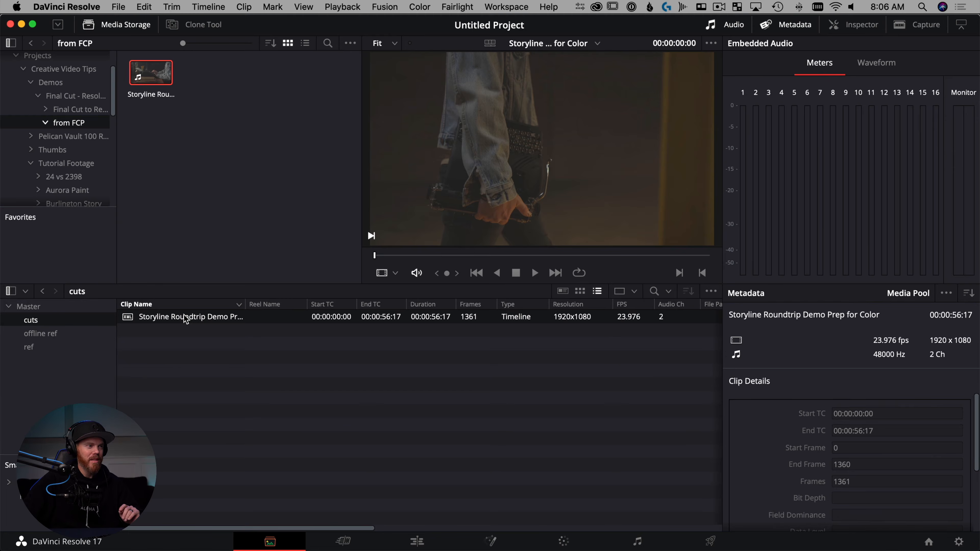
{"action": "right_click", "coordinate": [185, 318]}
{"action": "mouse_move", "coordinate": [300, 250]}
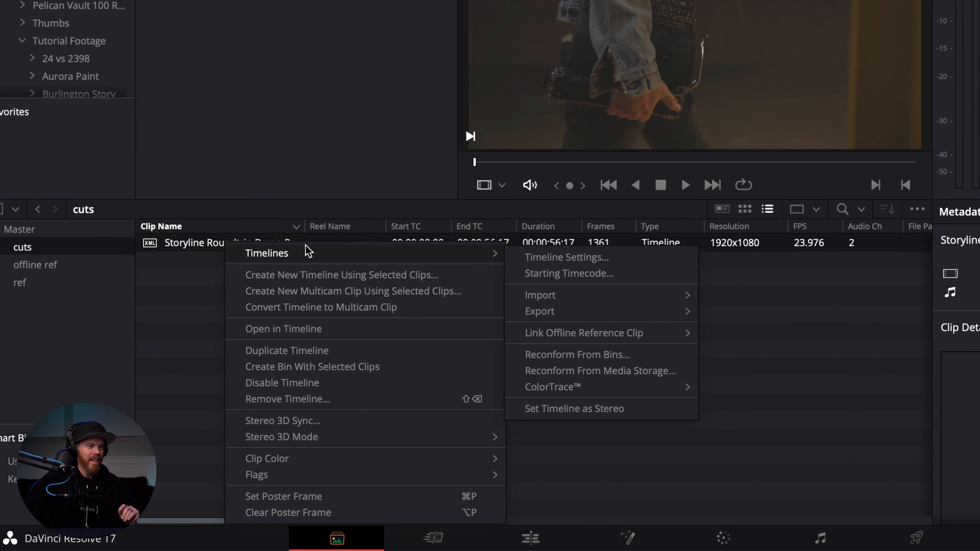
{"action": "mouse_move", "coordinate": [643, 340]}
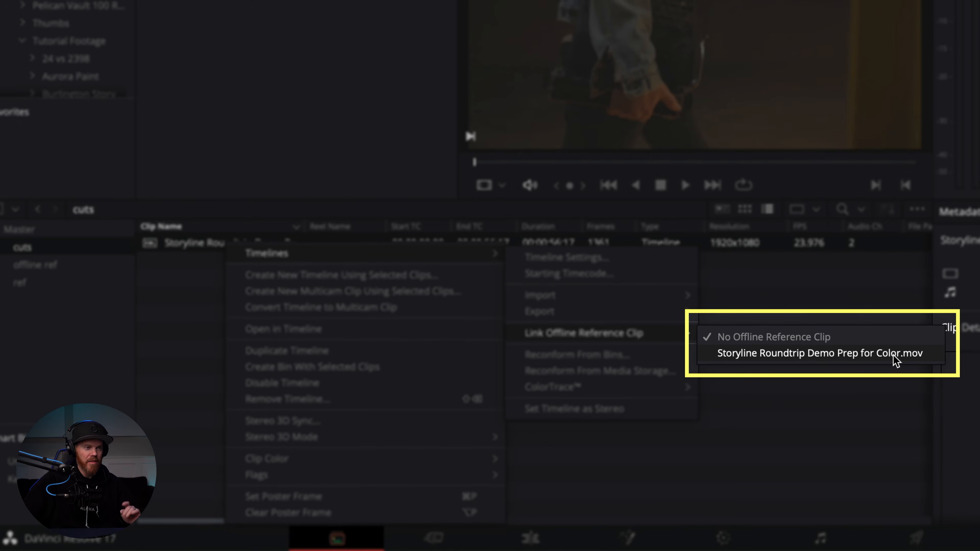
{"action": "left_click", "coordinate": [909, 353]}
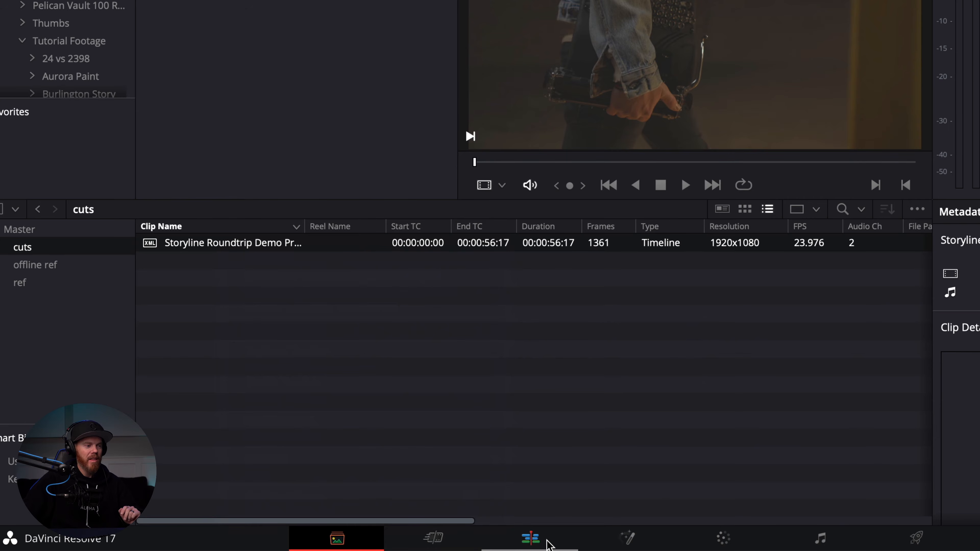
- Show the offline reference in the source viewer on the Edit page and enlarge both viewers above the timeline
{"action": "left_click", "coordinate": [530, 540]}
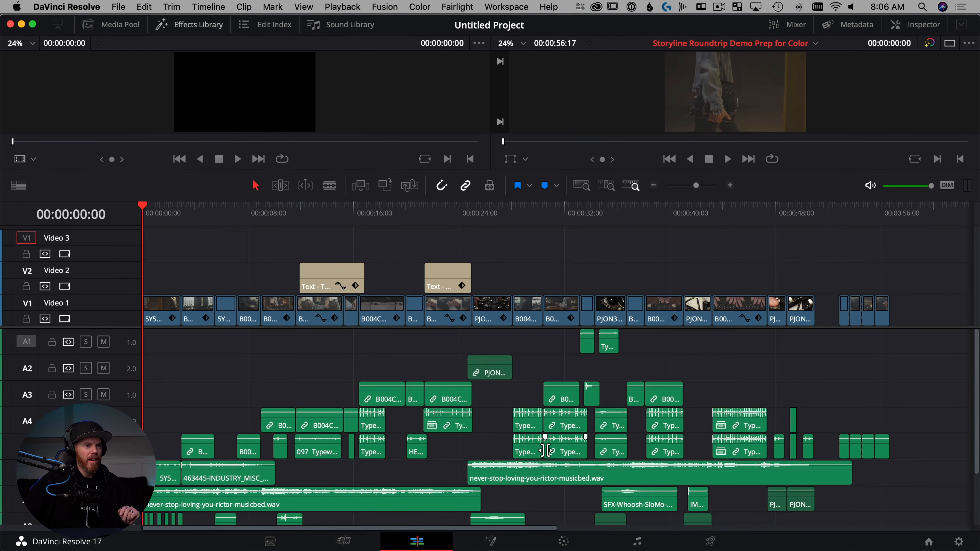
{"action": "left_click", "coordinate": [50, 216]}
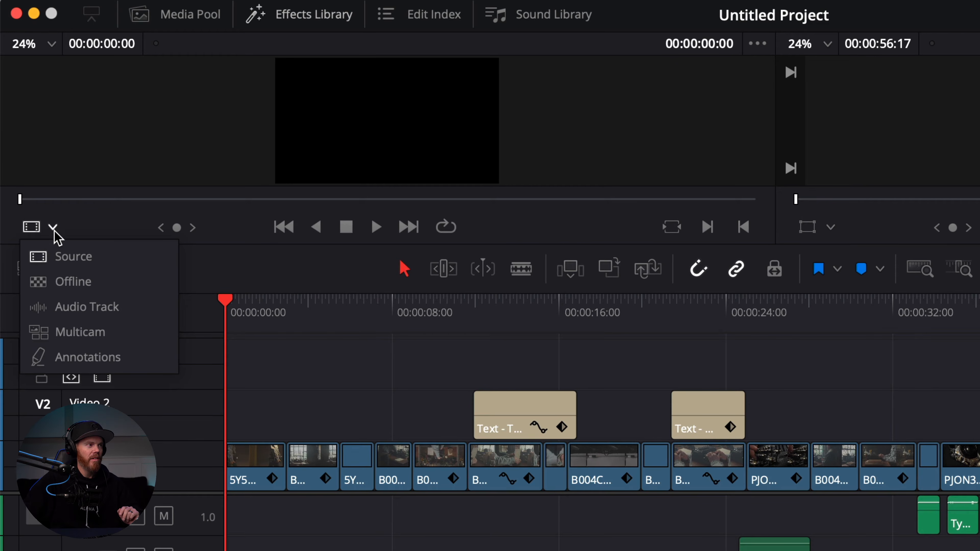
{"action": "left_click", "coordinate": [96, 270]}
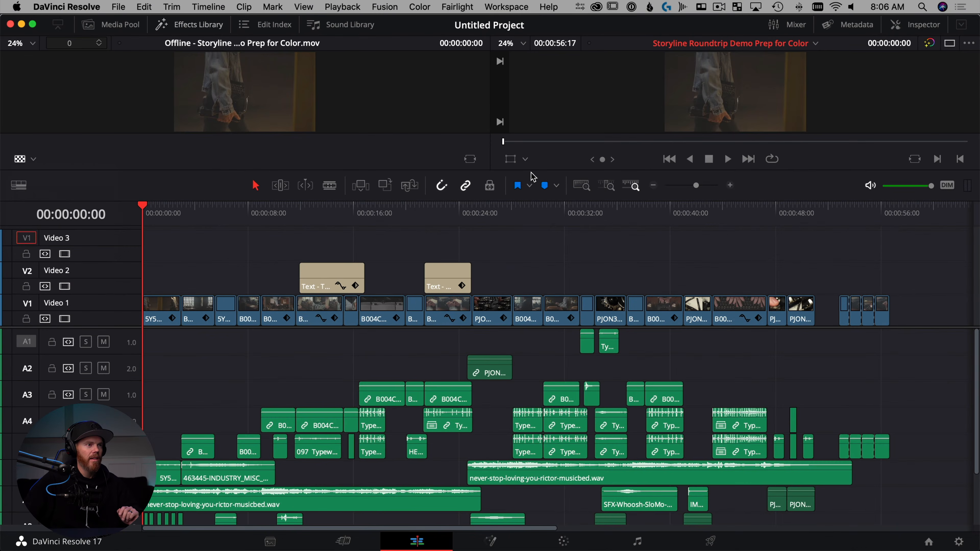
{"action": "left_click_drag", "start_coordinate": [539, 168], "coordinate": [590, 332]}
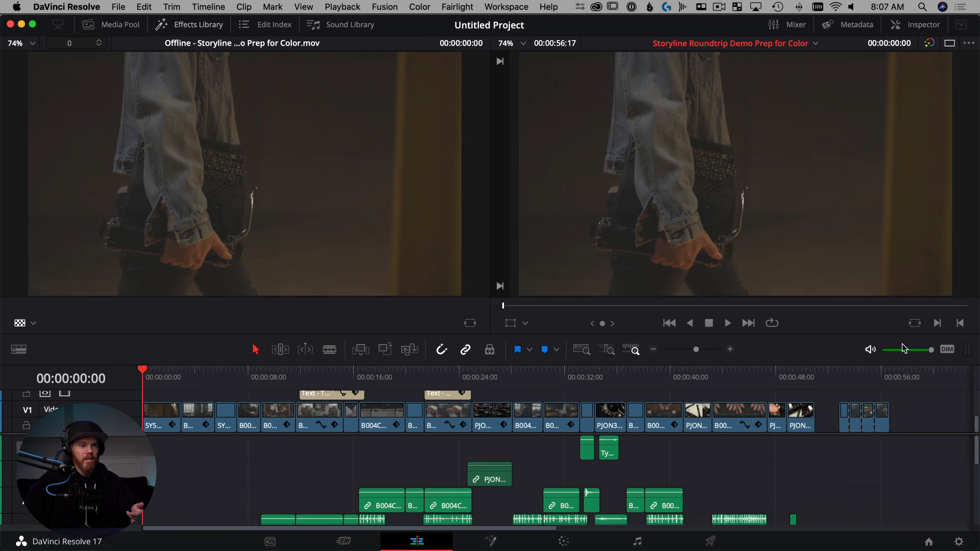
- Compare the offline reference with the timeline at 00:00:34:20 and 00:00:29:03, and view the latter shot on the Color page
{"action": "left_click_drag", "start_coordinate": [784, 398], "coordinate": [602, 388]}
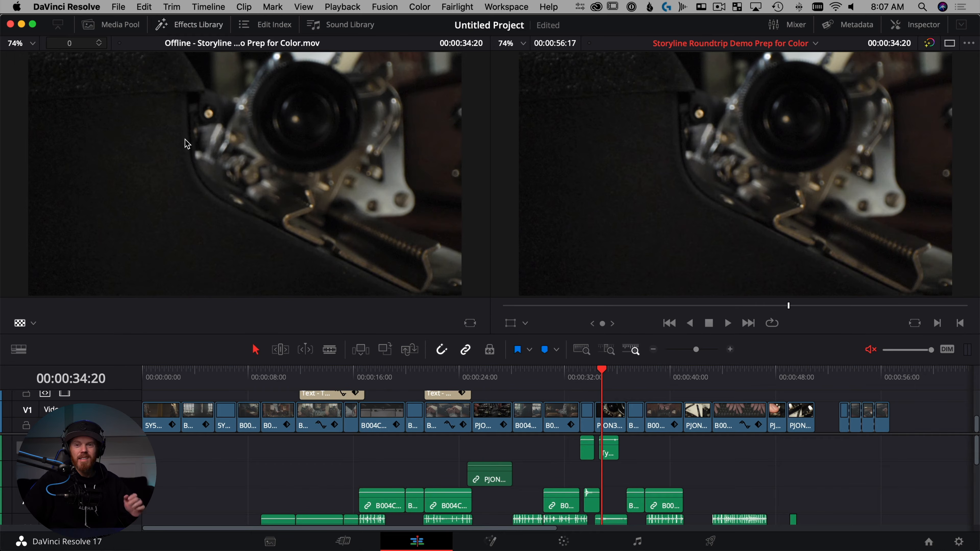
{"action": "left_click", "coordinate": [527, 386]}
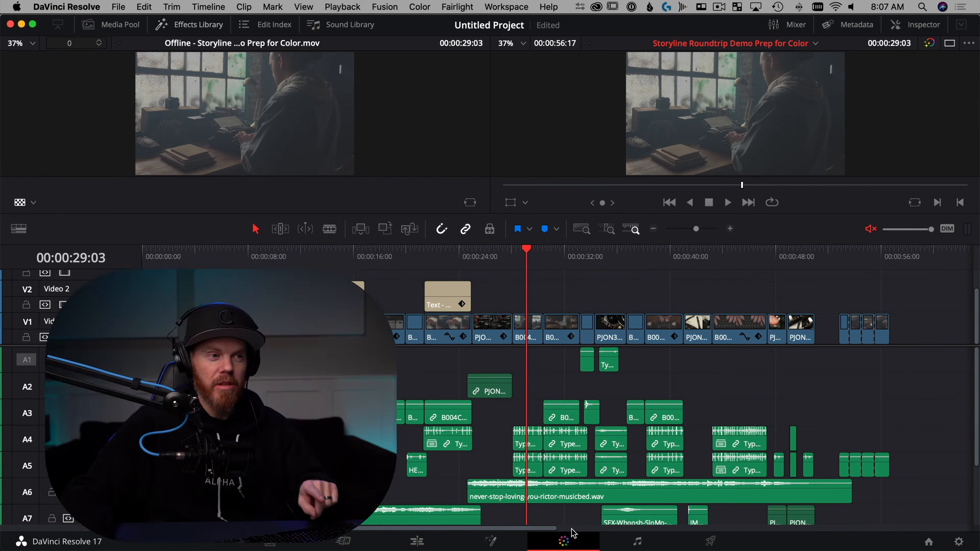
{"action": "left_click", "coordinate": [573, 534]}
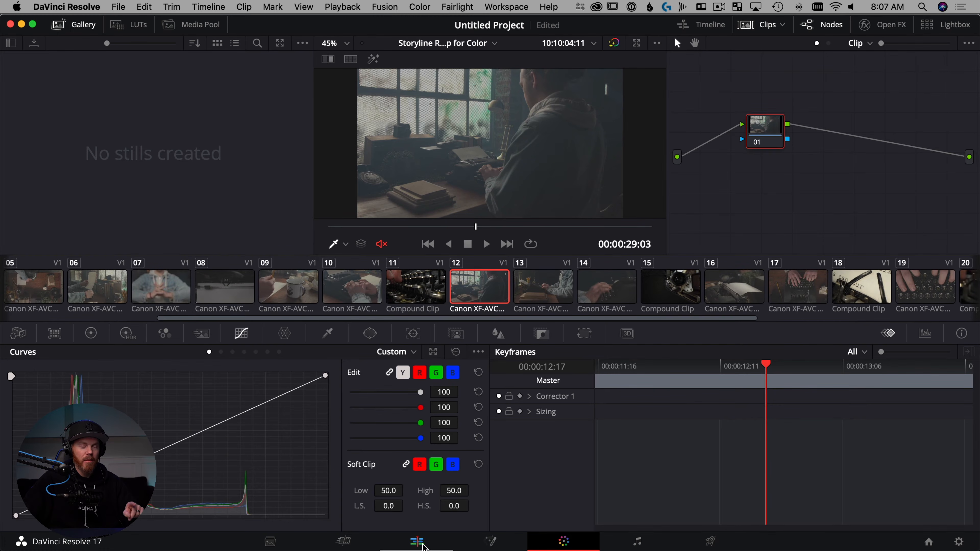
{"action": "left_click", "coordinate": [417, 541]}
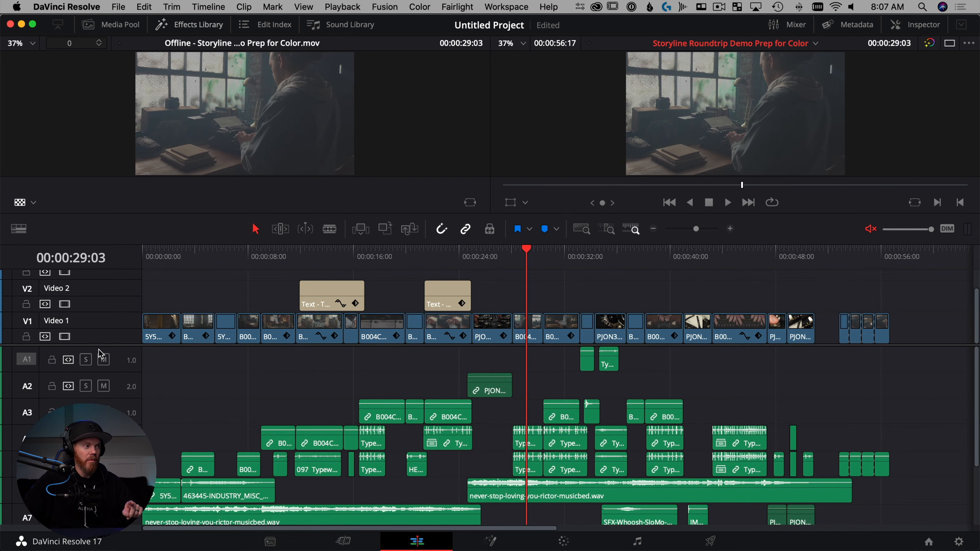
- Place Storyline Roundtrip Demo Prep for Color.mov from the ref bin on the Video 3 track, starting at 00:00:00:00
{"action": "left_click_drag", "start_coordinate": [100, 343], "coordinate": [127, 387]}
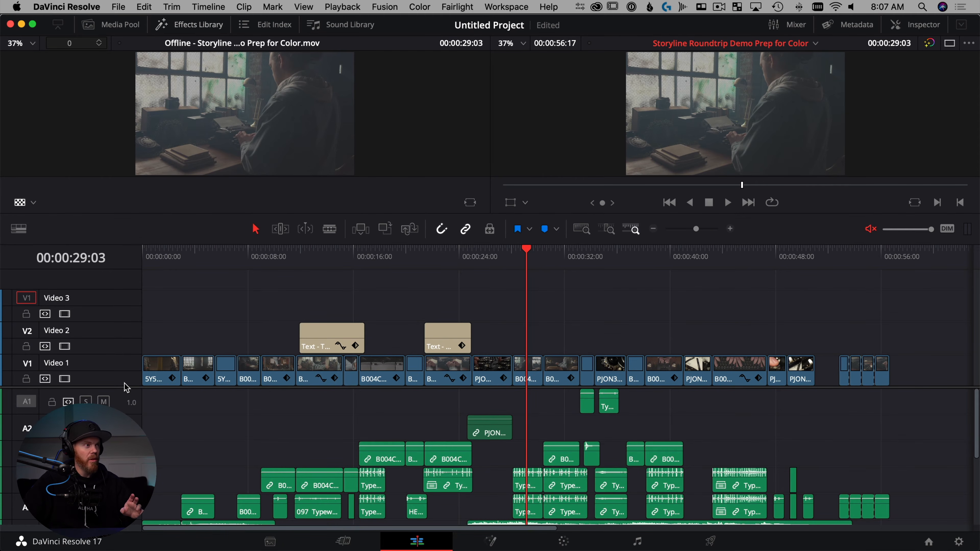
{"action": "left_click", "coordinate": [125, 26]}
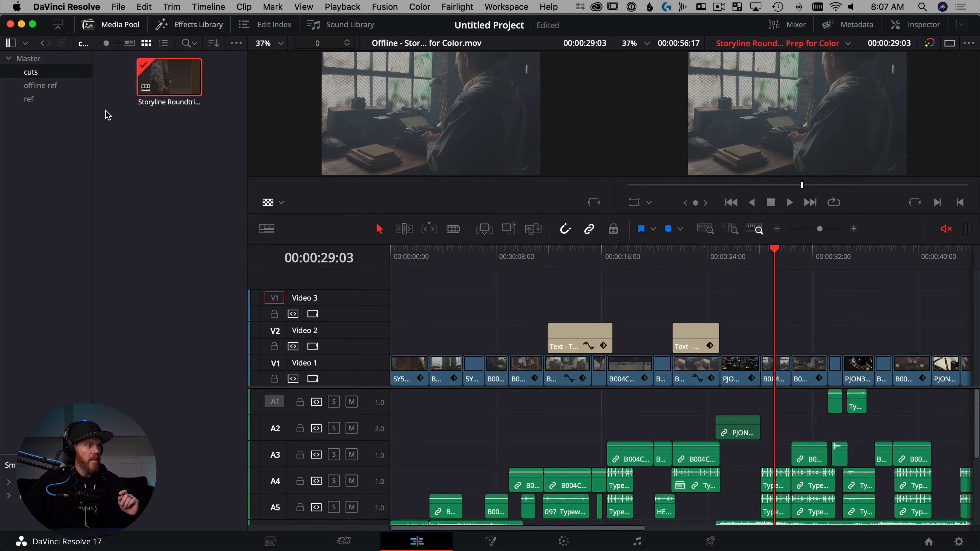
{"action": "left_click", "coordinate": [30, 99]}
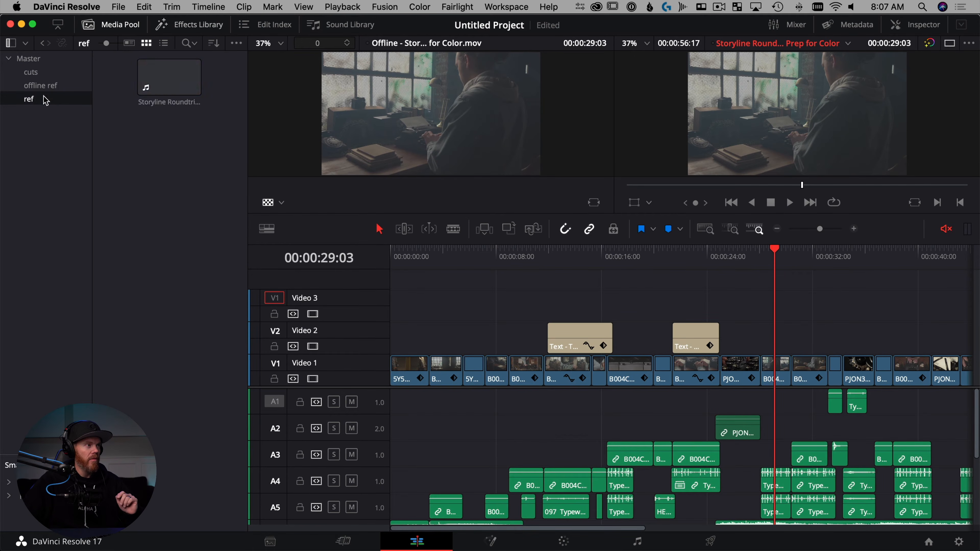
{"action": "left_click", "coordinate": [174, 73]}
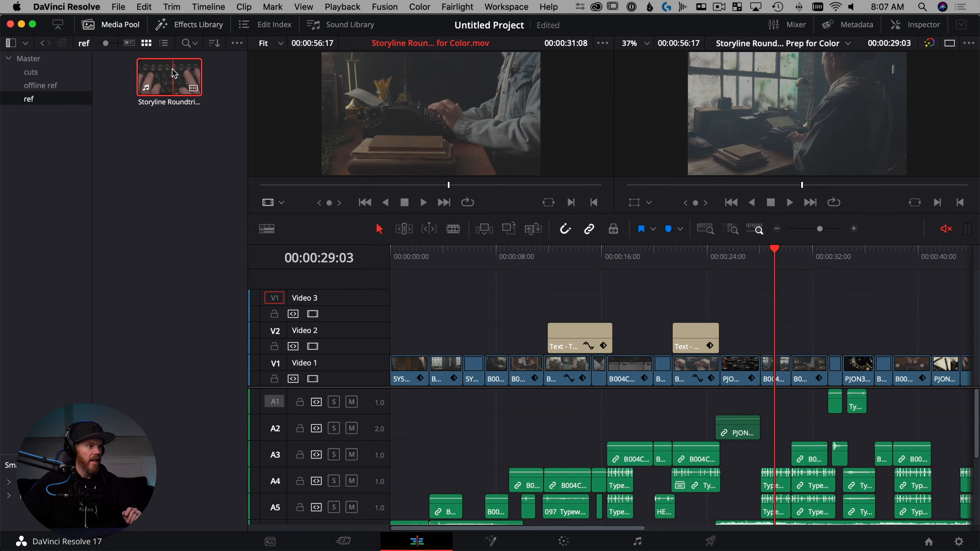
{"action": "left_click_drag", "start_coordinate": [323, 188], "coordinate": [242, 193]}
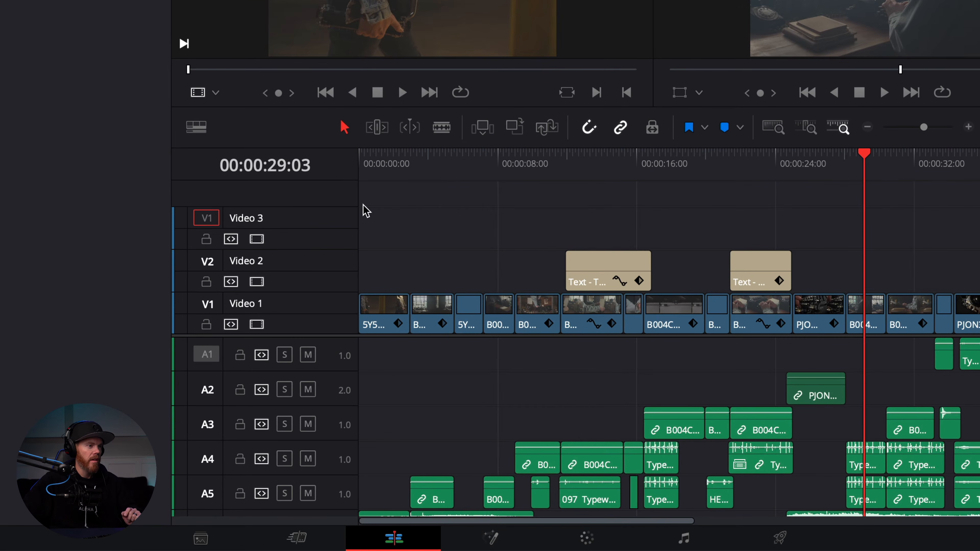
{"action": "left_click", "coordinate": [462, 259]}
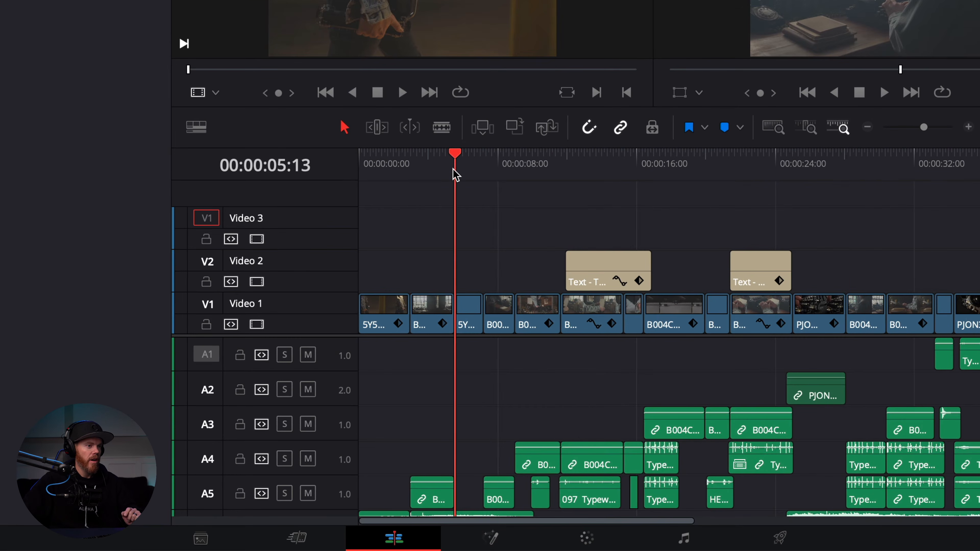
{"action": "key", "text": "shift+z"}
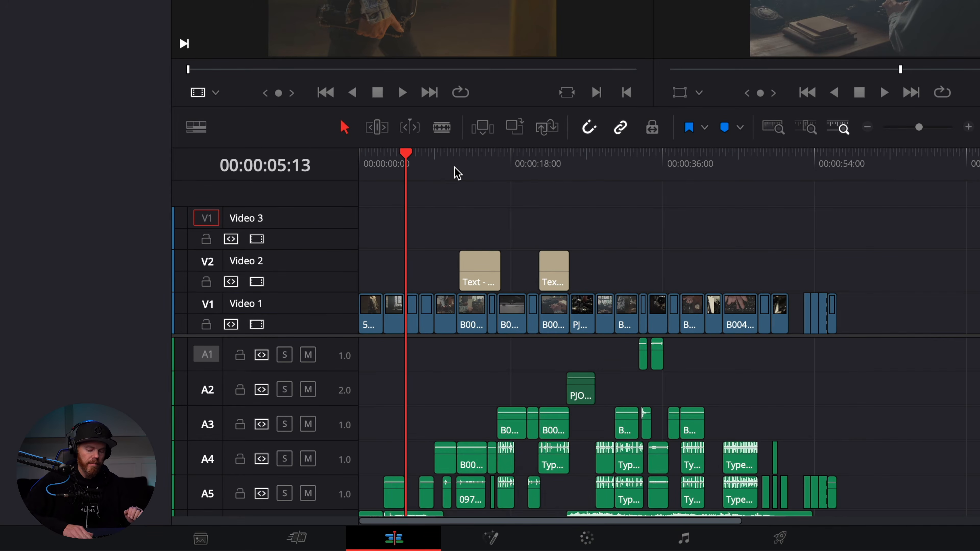
{"action": "key", "text": "Home"}
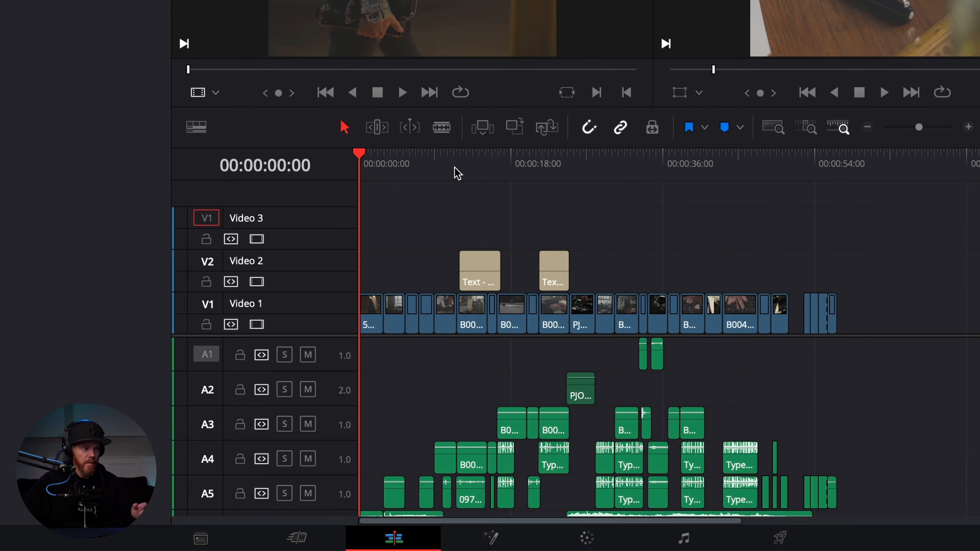
{"action": "key", "text": "F10"}
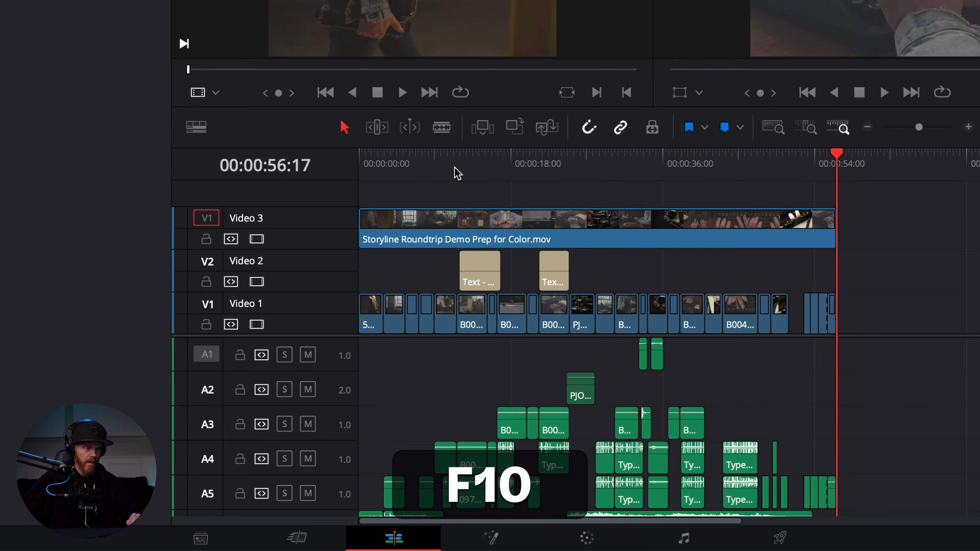
- Set the composite mode of the reference movie on Video 3 to Difference, with the playhead at 00:00:30:10
{"action": "left_click", "coordinate": [509, 164]}
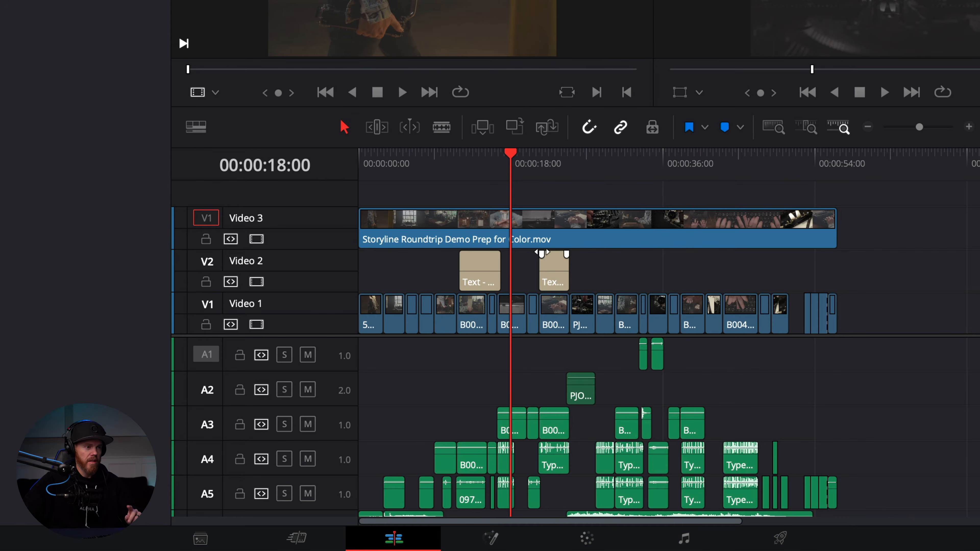
{"action": "scroll", "coordinate": [970, 415], "scroll_direction": "down", "scroll_amount": 3}
{"action": "scroll", "coordinate": [971, 416], "scroll_direction": "up", "scroll_amount": 3}
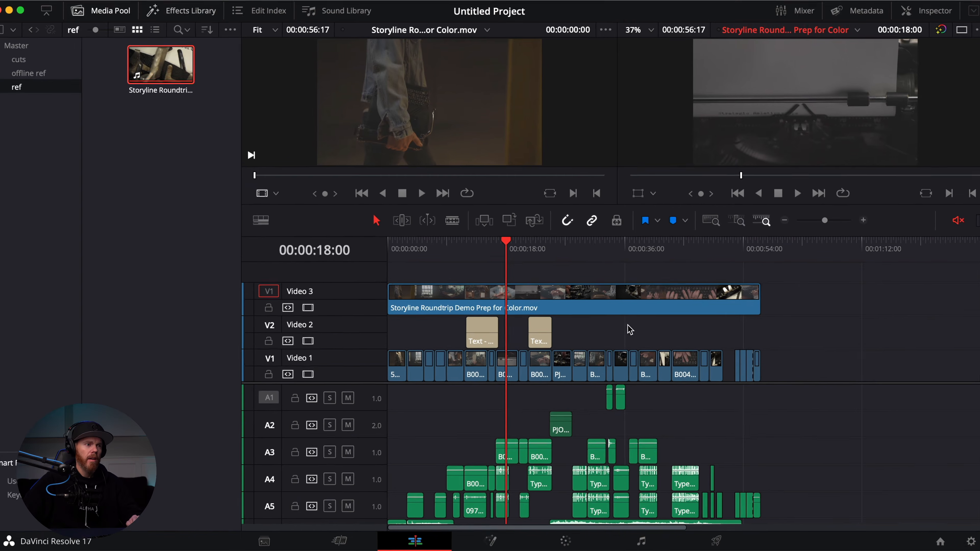
{"action": "left_click", "coordinate": [629, 247]}
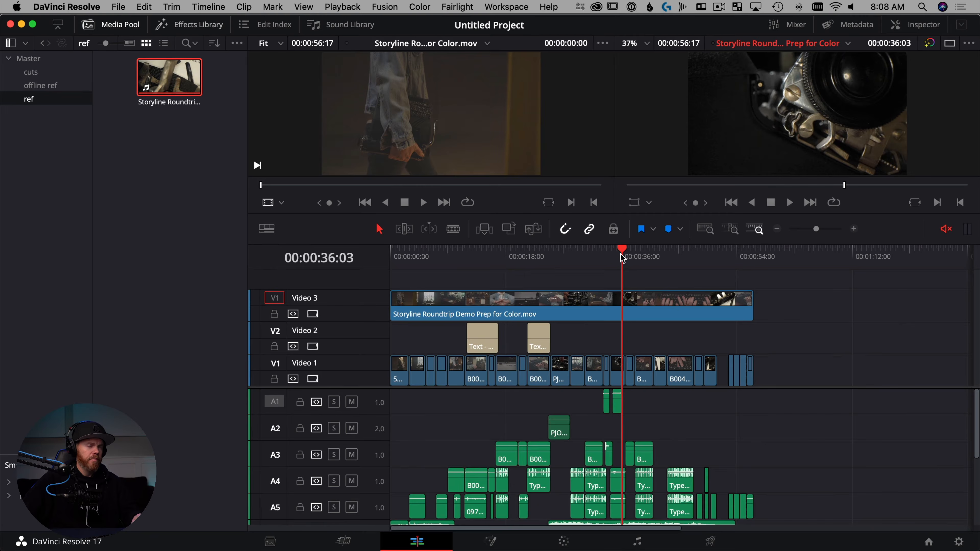
{"action": "key", "text": "shift+z"}
{"action": "left_click", "coordinate": [672, 262]}
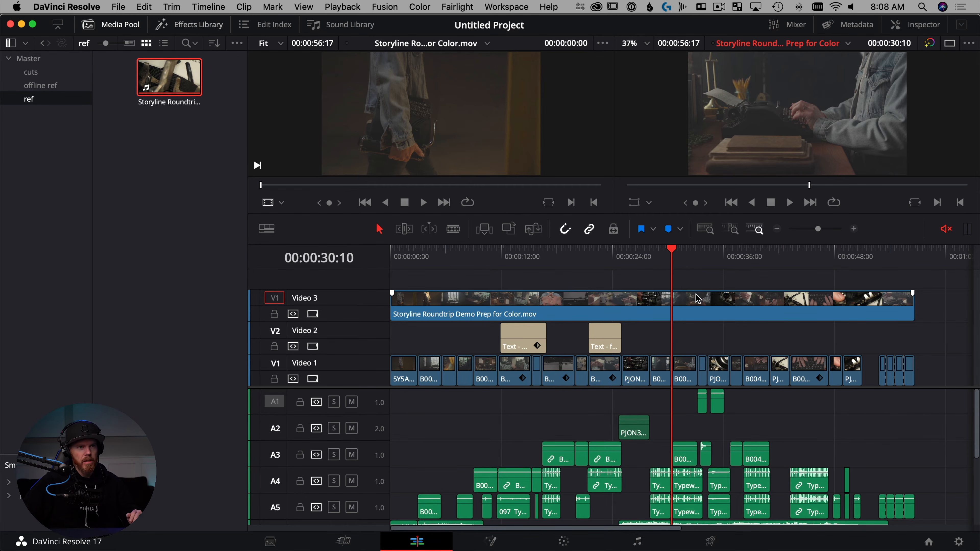
{"action": "left_click", "coordinate": [738, 312]}
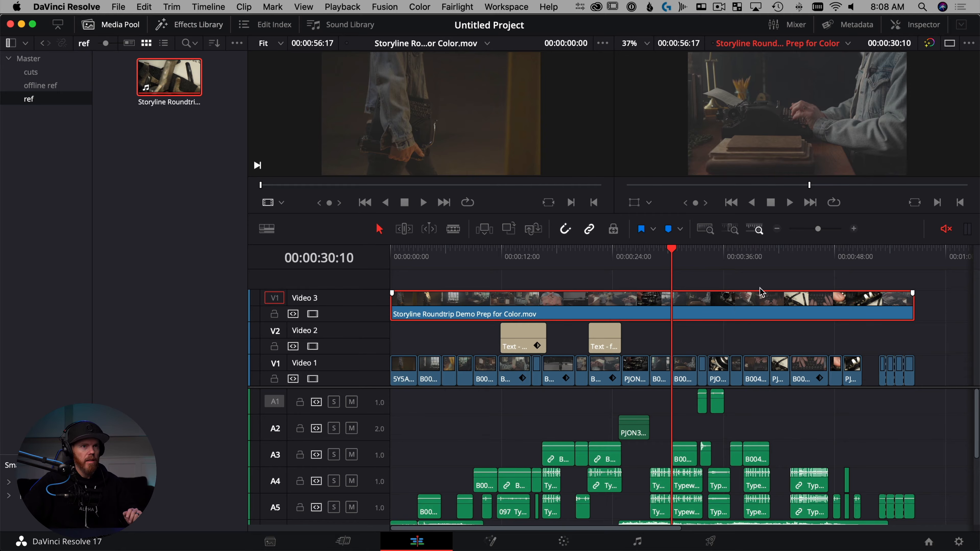
{"action": "left_click", "coordinate": [926, 27]}
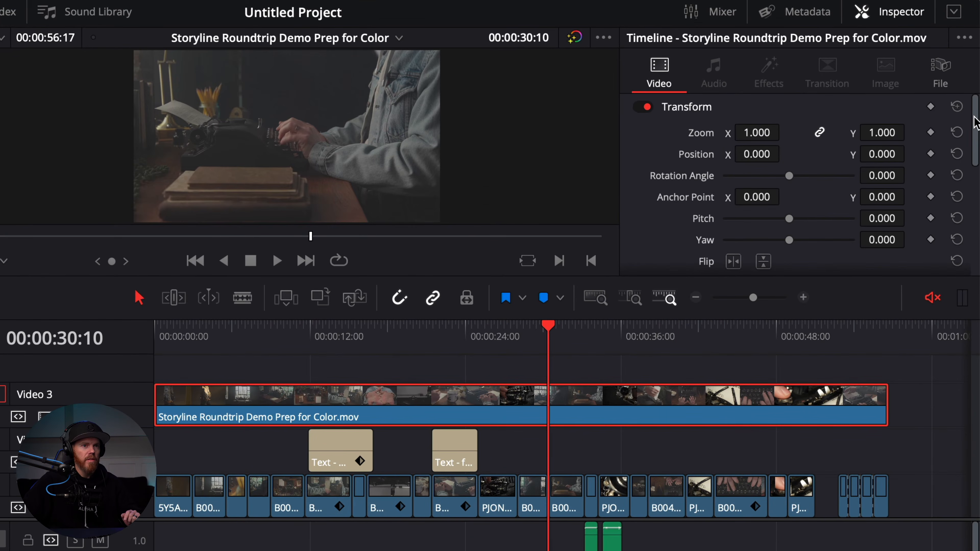
{"action": "scroll", "coordinate": [975, 123], "scroll_direction": "down", "scroll_amount": 10}
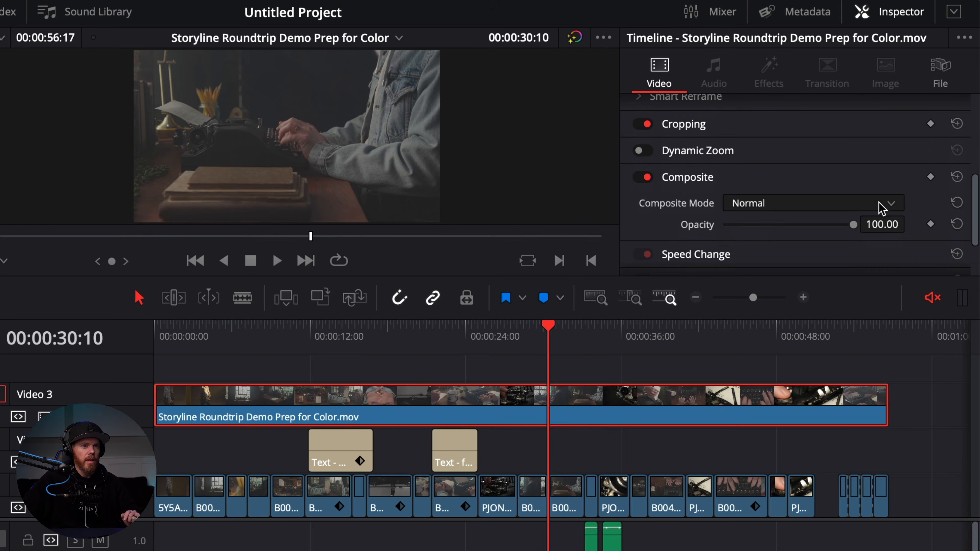
{"action": "left_click", "coordinate": [881, 209]}
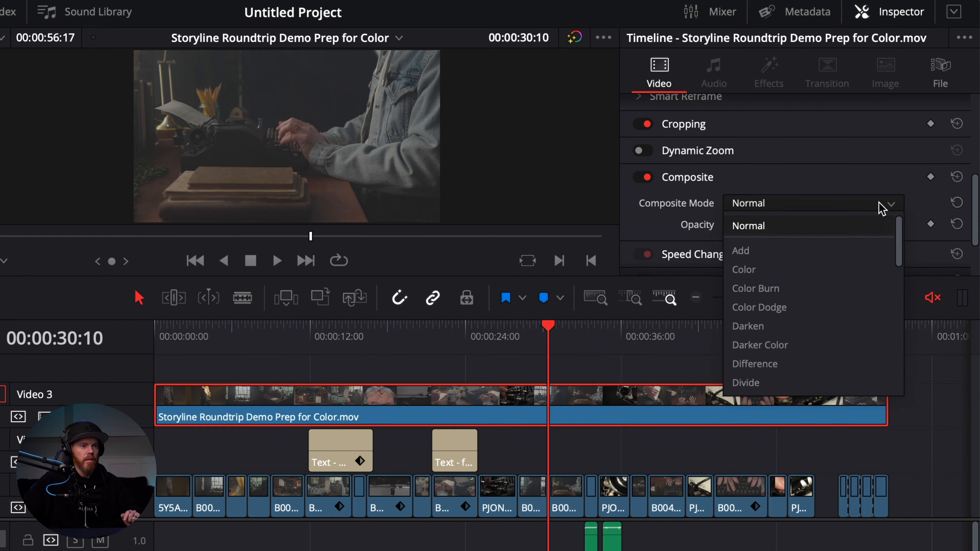
{"action": "left_click", "coordinate": [863, 365]}
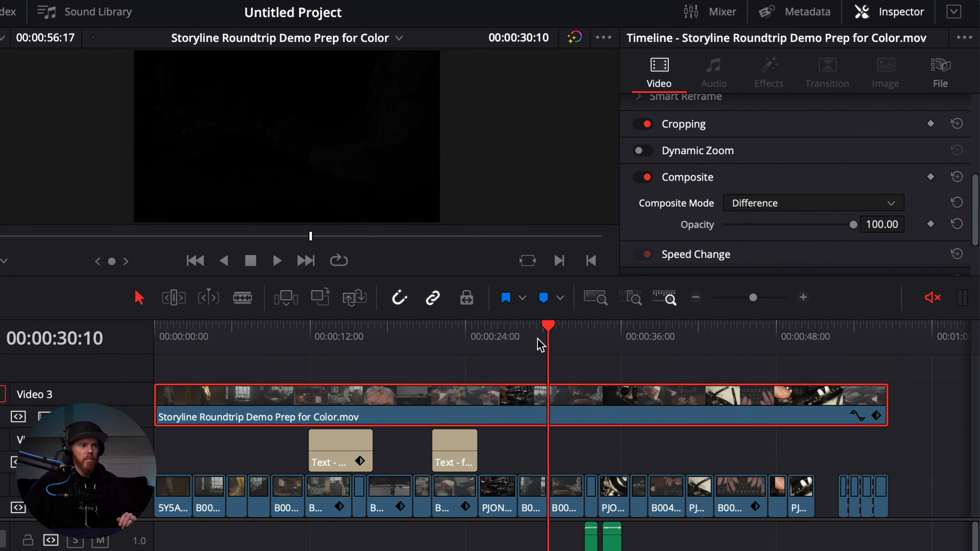
- Play the timeline from the start in Difference mode, pausing on the second title to examine mismatches with the reference movie
{"action": "left_click", "coordinate": [533, 332]}
{"action": "key", "text": "shift+super+a"}
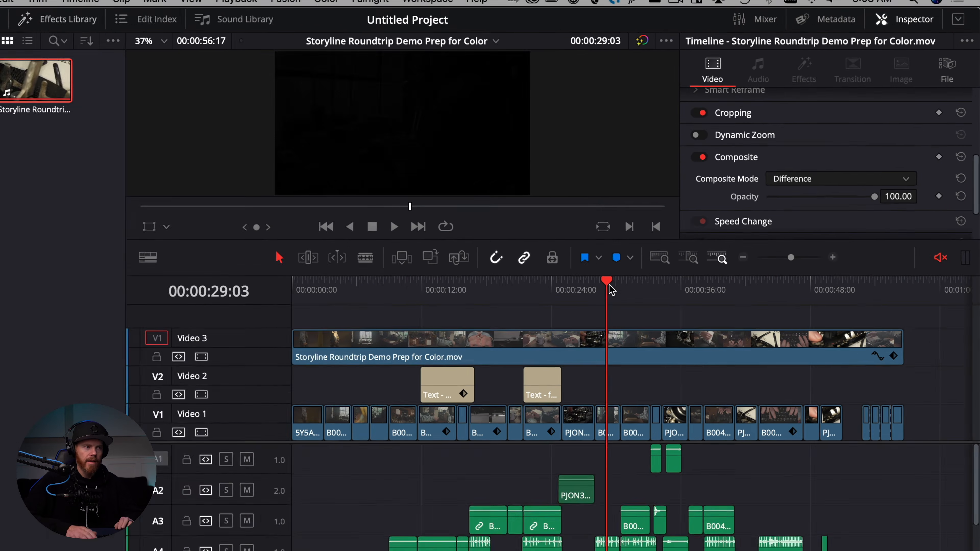
{"action": "key", "text": "Home"}
{"action": "key", "text": "space"}
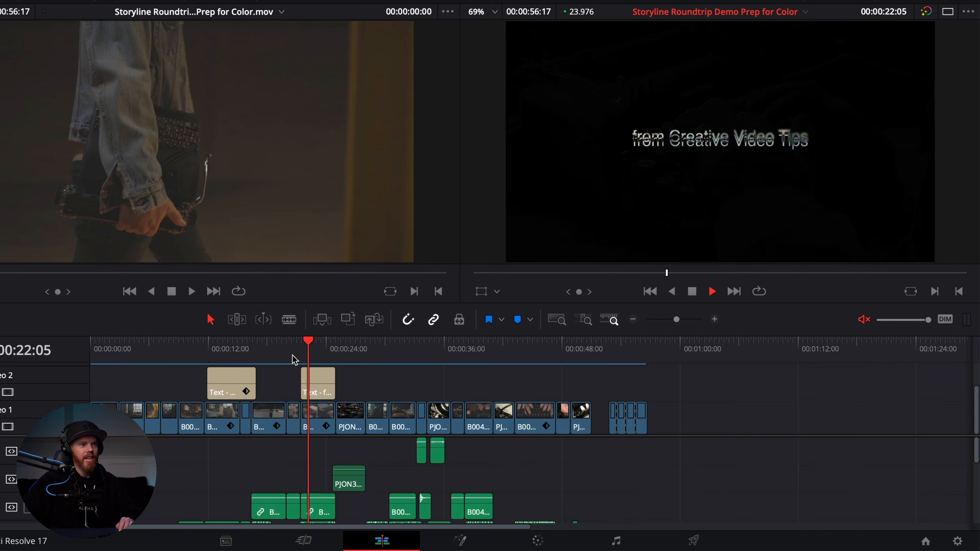
{"action": "key", "text": "space"}
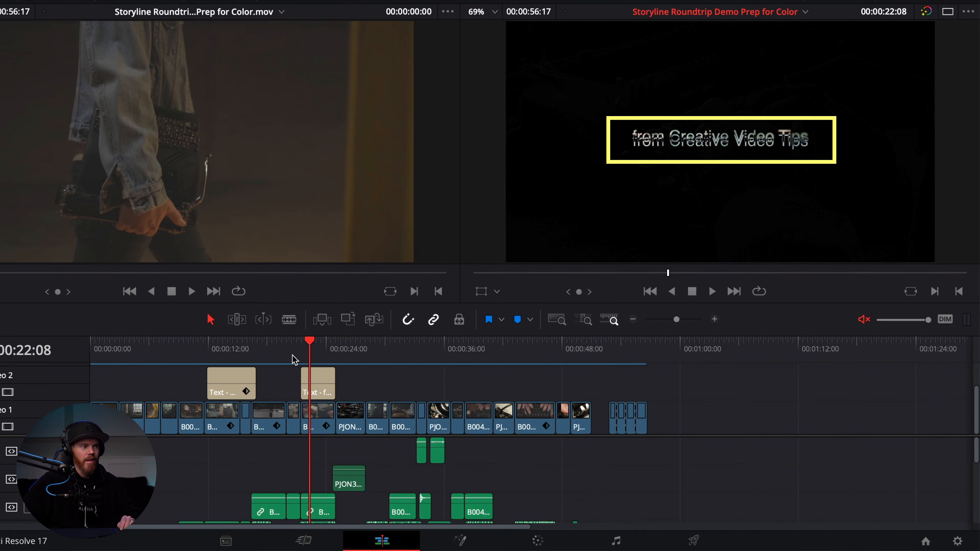
{"action": "key", "text": "space"}
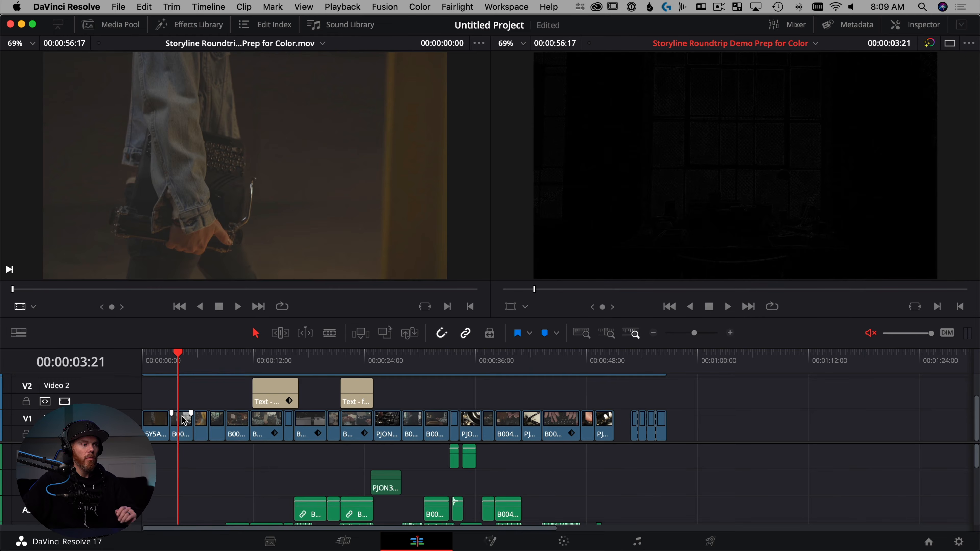
- Inspect the transform settings of the B004C056_2102084N_CANON.MXF clip at 00:00:03:21, then hide the clip settings
{"action": "left_click", "coordinate": [920, 24]}
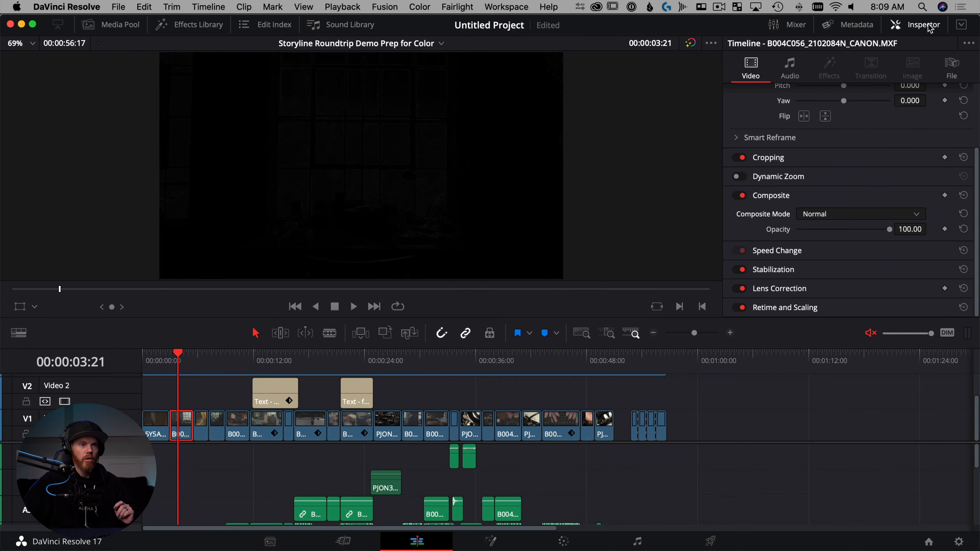
{"action": "left_click_drag", "start_coordinate": [975, 169], "coordinate": [979, 38]}
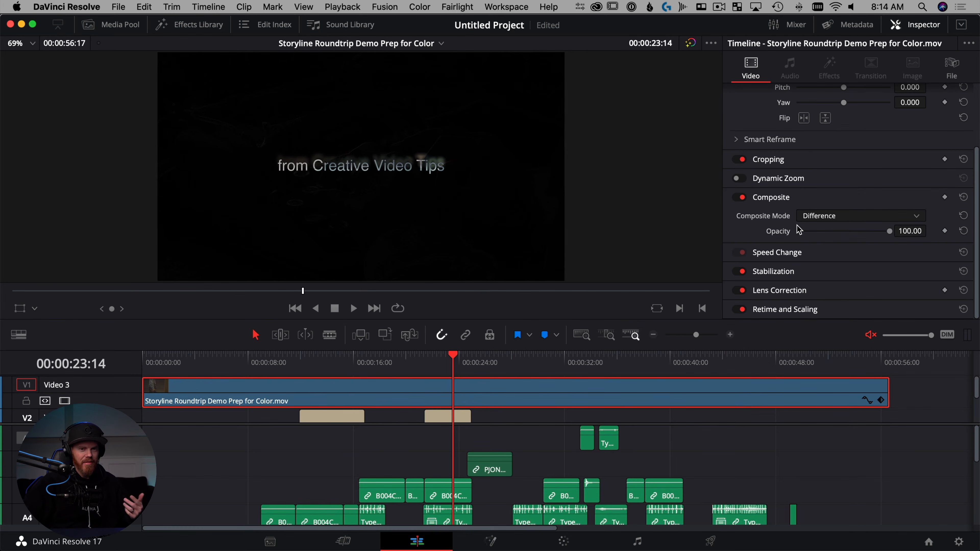
{"action": "left_click", "coordinate": [914, 24]}
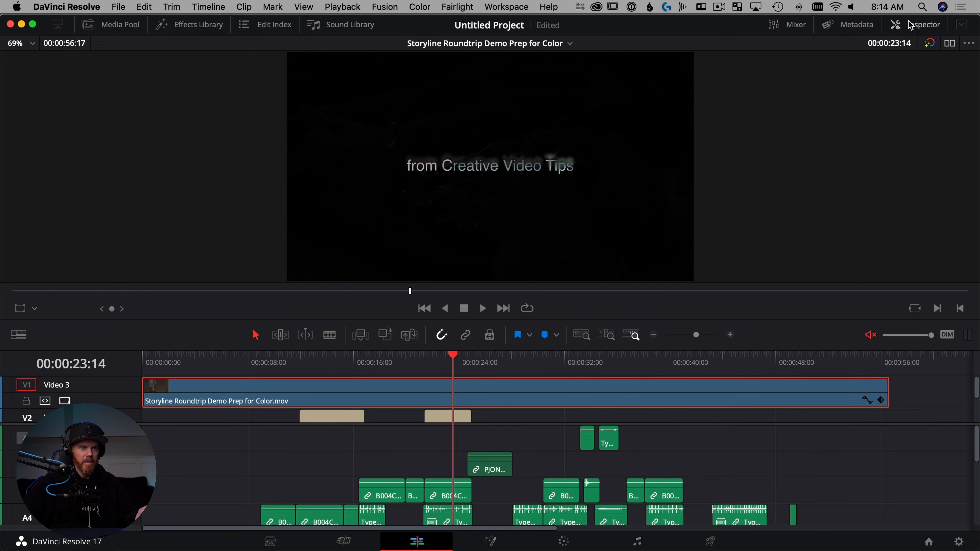
- Enlarge the timeline area and delete the reference movie from the Video 3 track
{"action": "left_click_drag", "start_coordinate": [646, 319], "coordinate": [672, 112]}
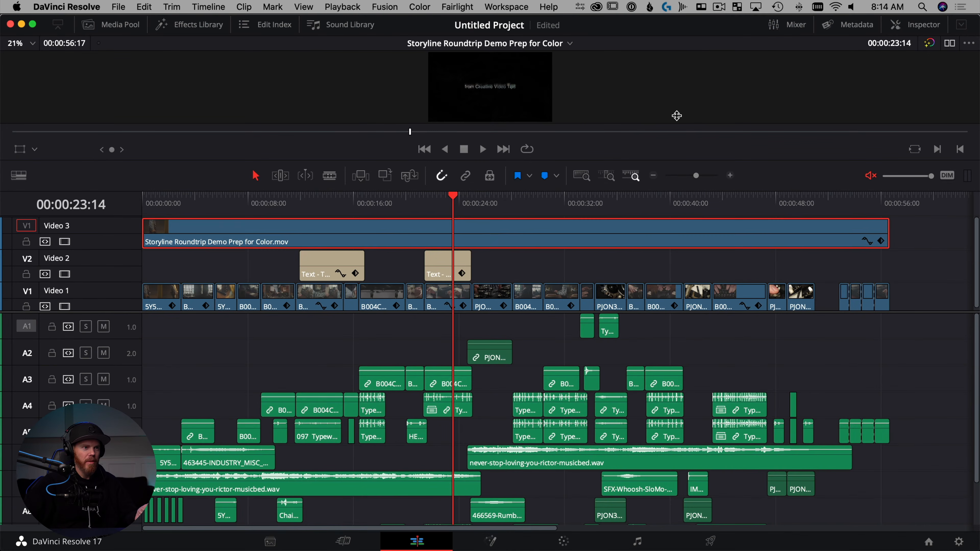
{"action": "left_click", "coordinate": [950, 248]}
{"action": "left_click", "coordinate": [813, 242]}
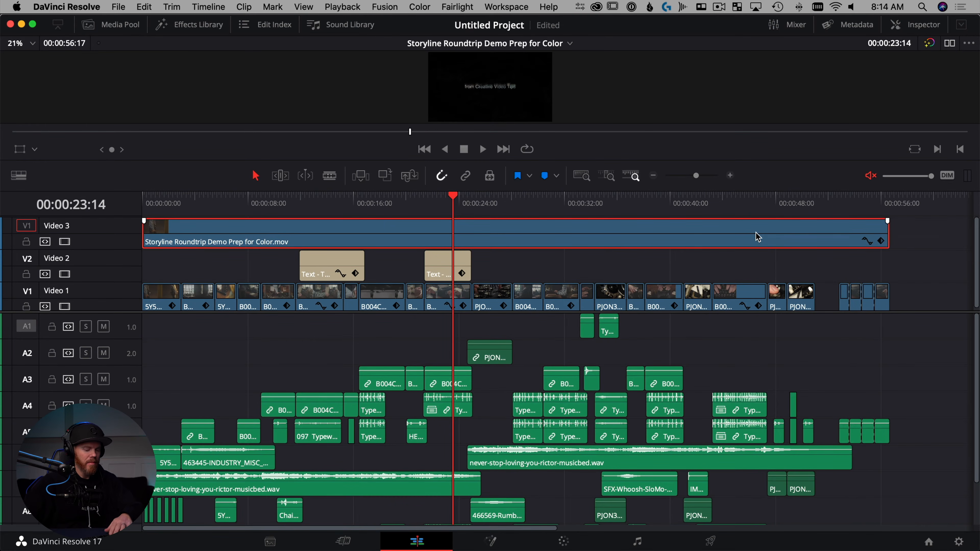
{"action": "key", "text": "BackSpace"}
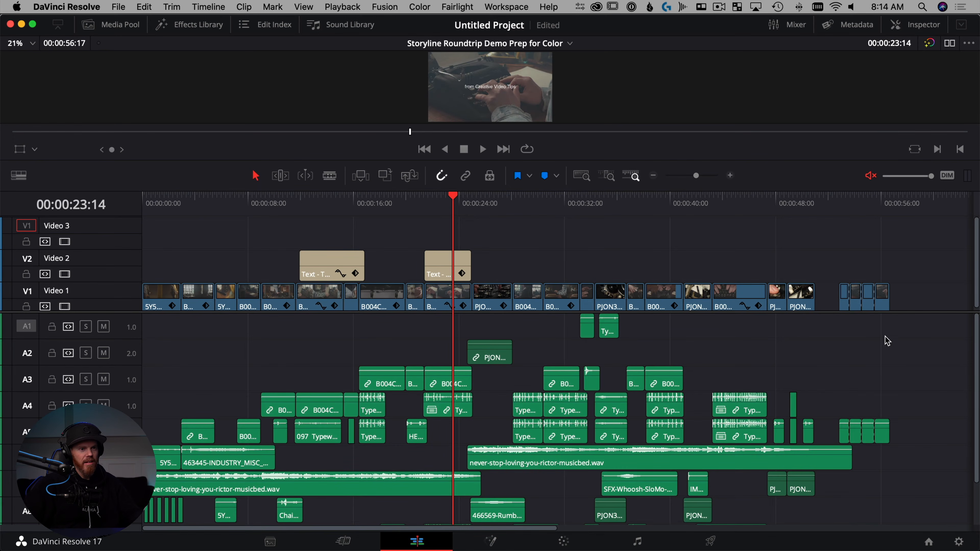
- Select all the audio clips on the timeline and delete them
{"action": "left_click_drag", "start_coordinate": [923, 319], "coordinate": [66, 535]}
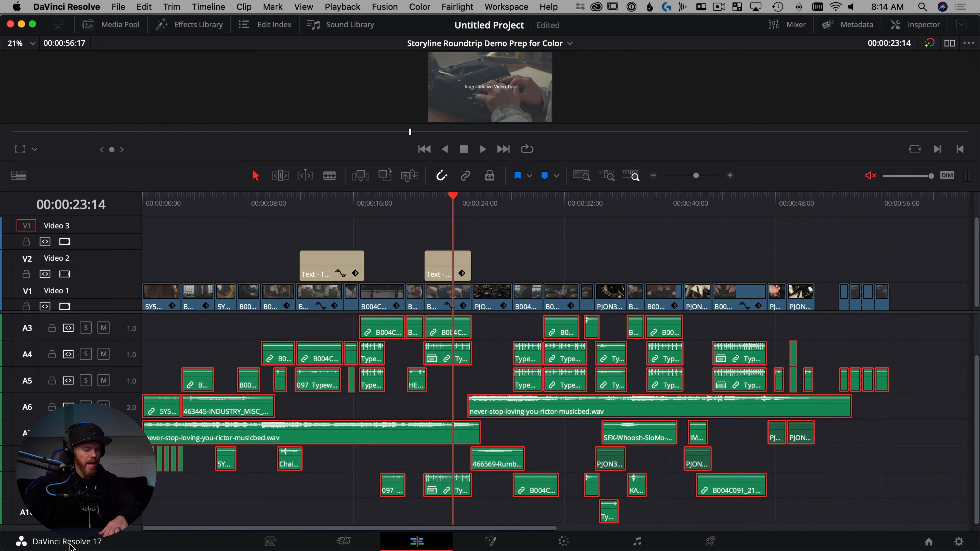
{"action": "key", "text": "BackSpace"}
{"action": "scroll", "coordinate": [617, 376], "scroll_direction": "up", "scroll_amount": 3}
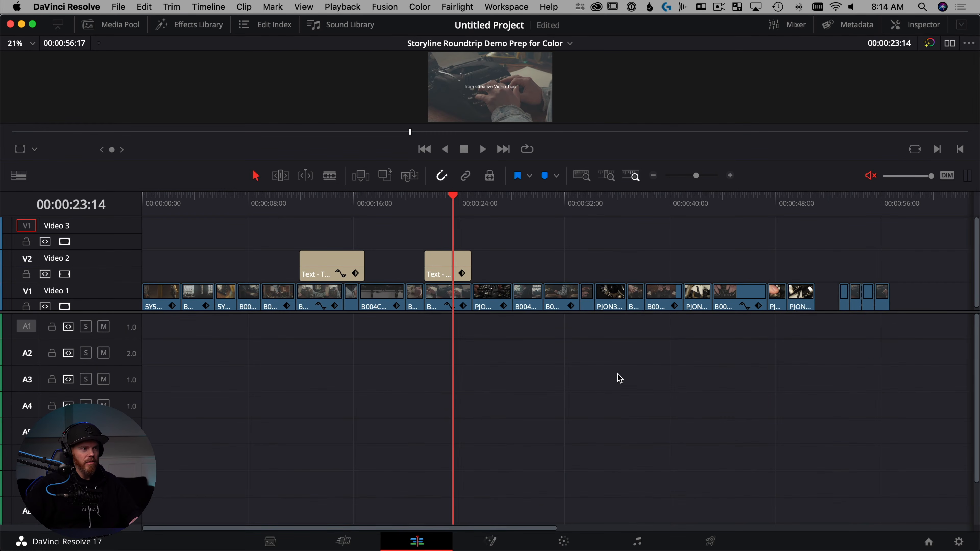
- On the Color page, add a node to the timeline-level grade and turn on Monochrome in the RGB Mixer
{"action": "left_click", "coordinate": [564, 540]}
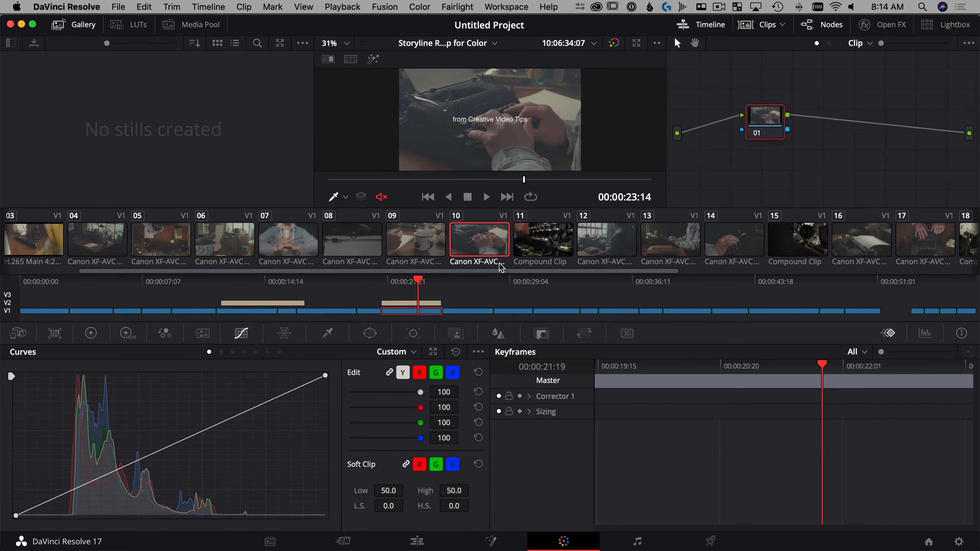
{"action": "left_click", "coordinate": [828, 44]}
{"action": "key", "text": "alt+s"}
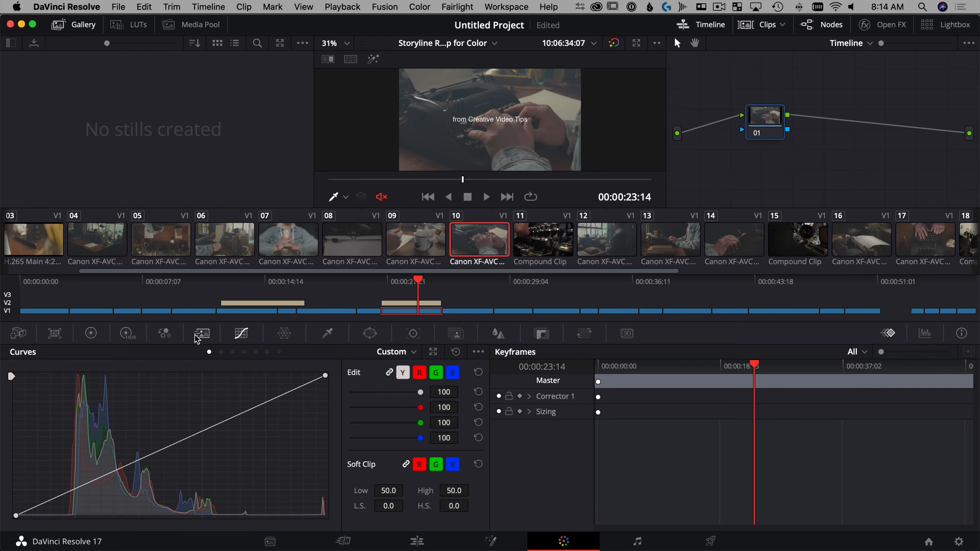
{"action": "left_click", "coordinate": [164, 333]}
{"action": "left_click", "coordinate": [323, 520]}
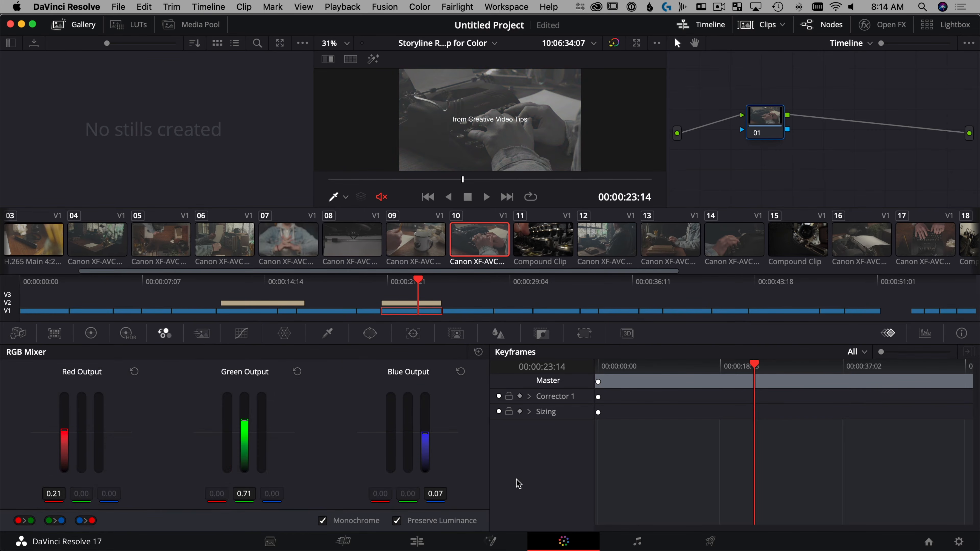
- Raise the timeline grade's contrast to 1.136 and shape a custom curve with lowered shadows and raised highlights
{"action": "left_click", "coordinate": [96, 333]}
{"action": "left_click_drag", "start_coordinate": [289, 368], "coordinate": [307, 368]}
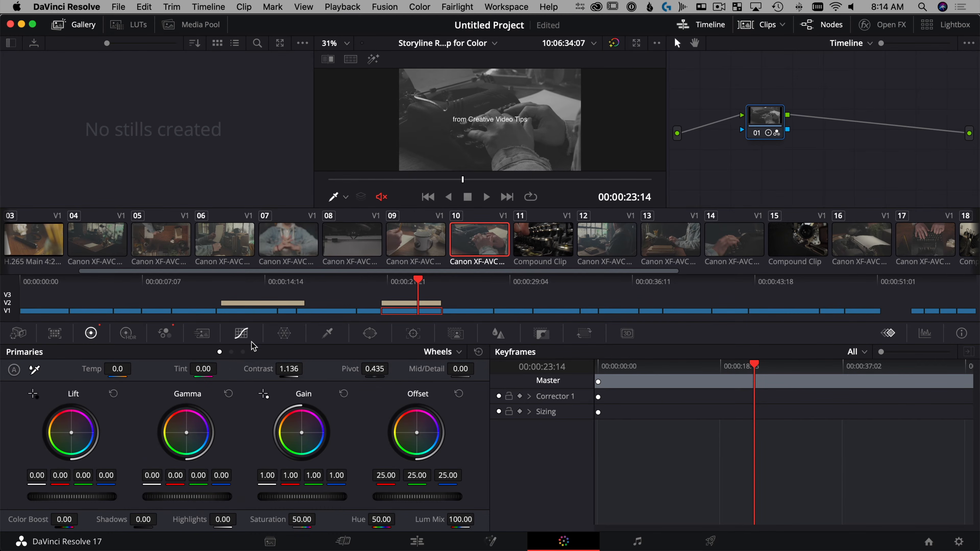
{"action": "left_click", "coordinate": [241, 333]}
{"action": "left_click_drag", "start_coordinate": [91, 481], "coordinate": [108, 490]}
{"action": "left_click_drag", "start_coordinate": [262, 408], "coordinate": [255, 390]}
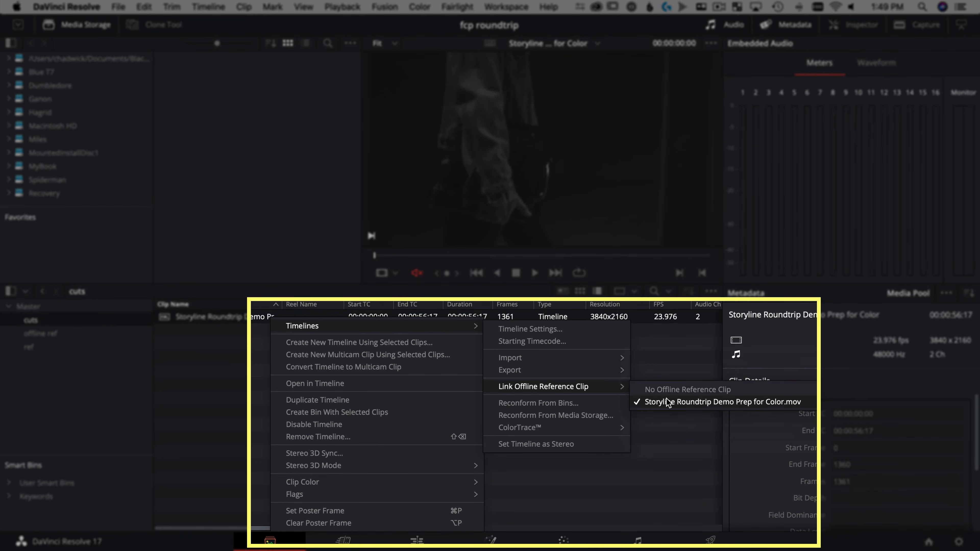
- Check on the Color page that the viewer's reference mode is set to Offline
{"action": "left_click", "coordinate": [563, 541]}
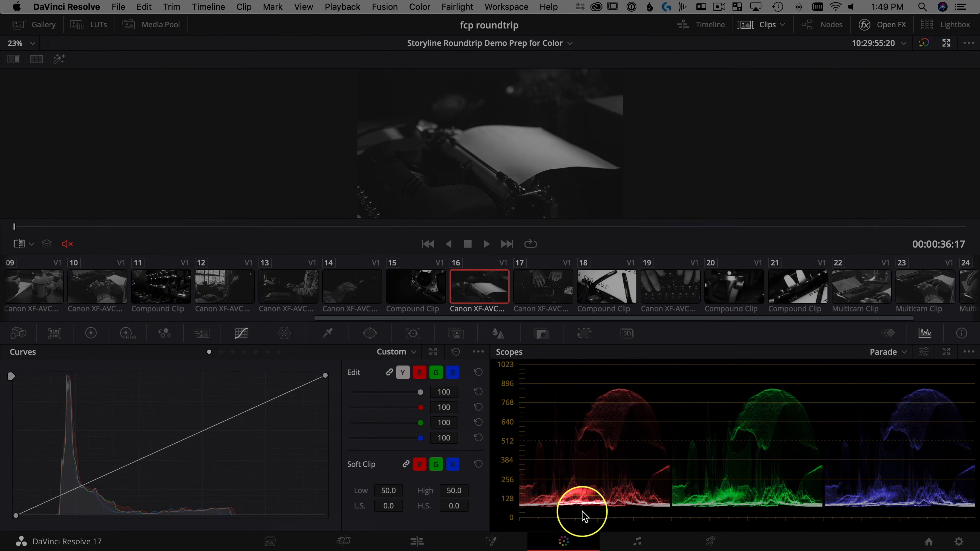
{"action": "right_click", "coordinate": [499, 111]}
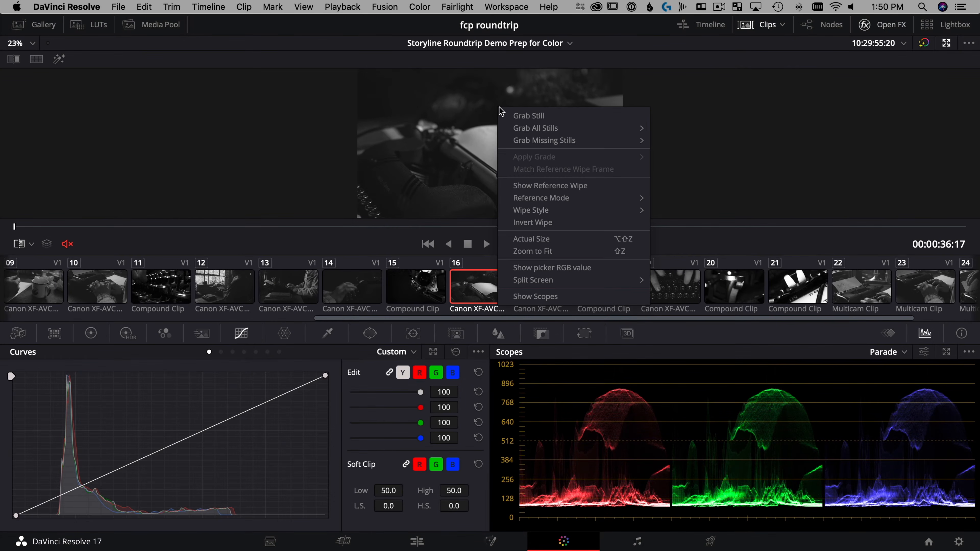
{"action": "mouse_move", "coordinate": [574, 206]}
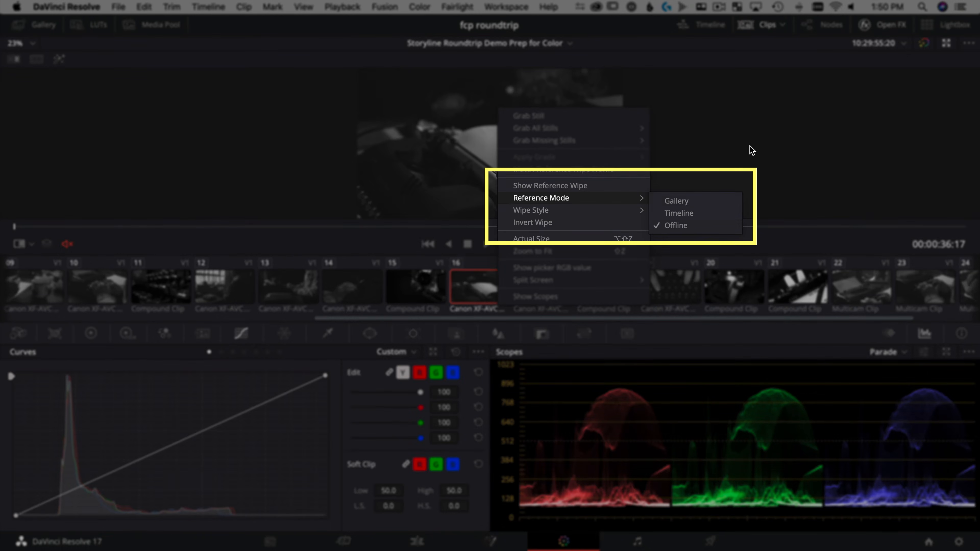
{"action": "left_click", "coordinate": [717, 131]}
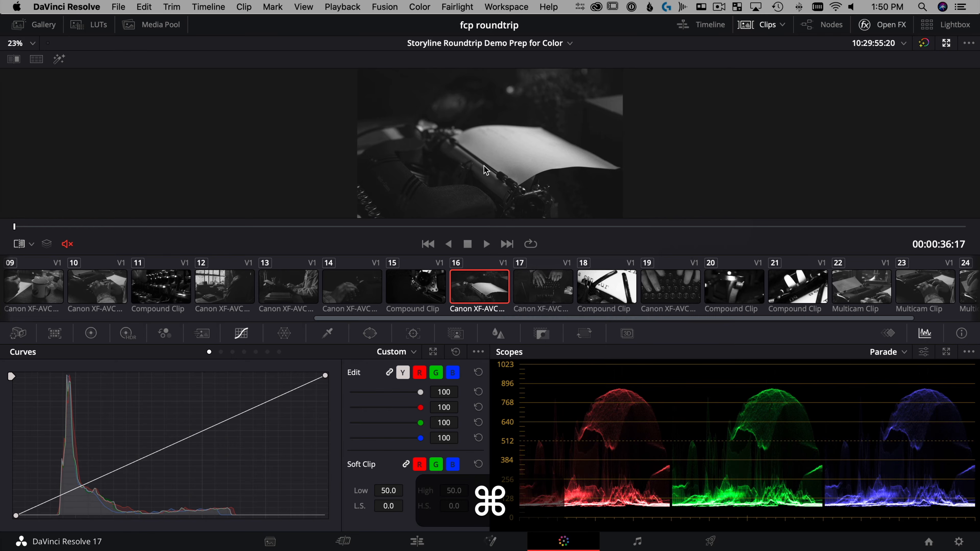
- Show the reference wipe and move it across clips 16, 17 and 18 to compare the grade with the offline reference
{"action": "key", "text": "super+w"}
{"action": "left_click_drag", "start_coordinate": [510, 164], "coordinate": [497, 216]}
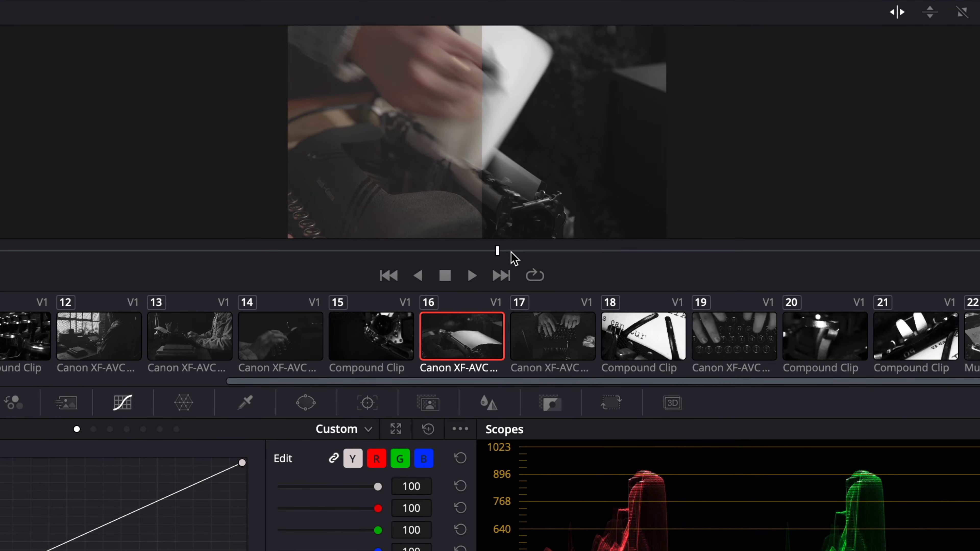
{"action": "left_click", "coordinate": [558, 349]}
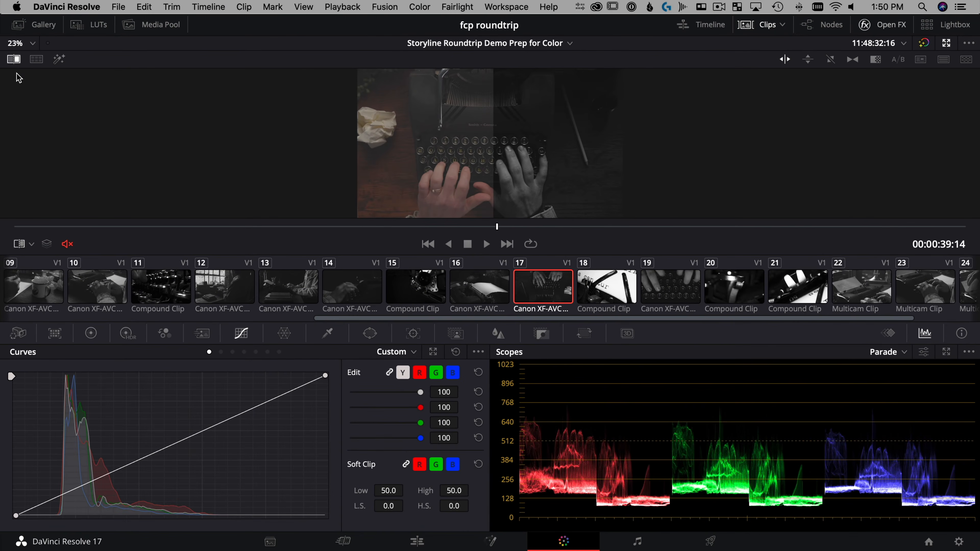
{"action": "left_click", "coordinate": [15, 63]}
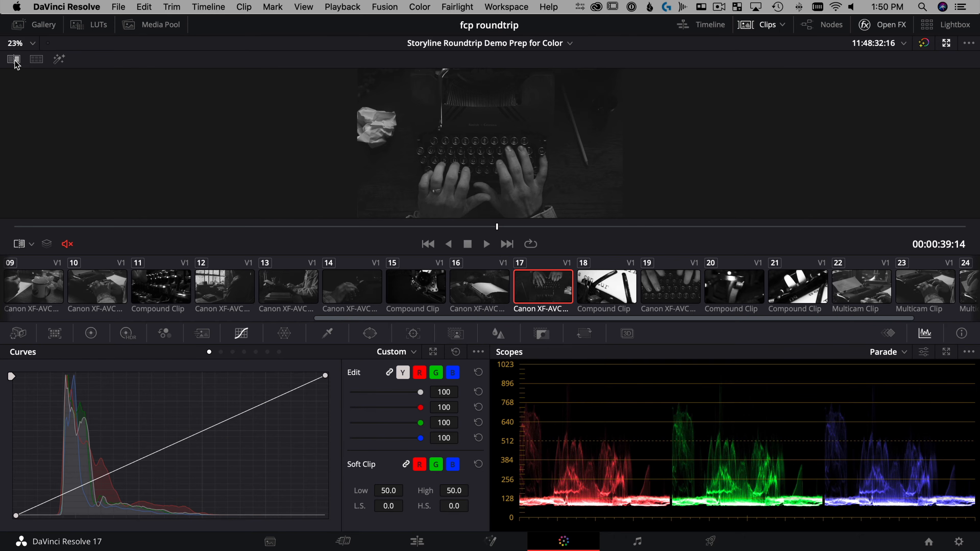
{"action": "left_click", "coordinate": [15, 61]}
{"action": "mouse_move", "coordinate": [516, 181]}
{"action": "left_mouse_down"}
{"action": "mouse_move", "coordinate": [490, 179]}
{"action": "mouse_move", "coordinate": [521, 173]}
{"action": "left_mouse_up"}
{"action": "left_click", "coordinate": [603, 296]}
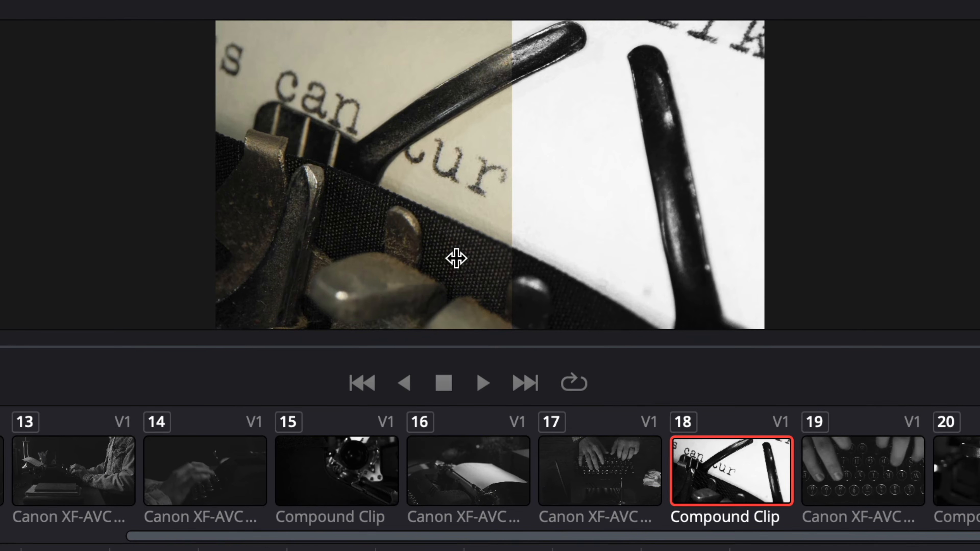
{"action": "left_click_drag", "start_coordinate": [456, 258], "coordinate": [478, 272]}
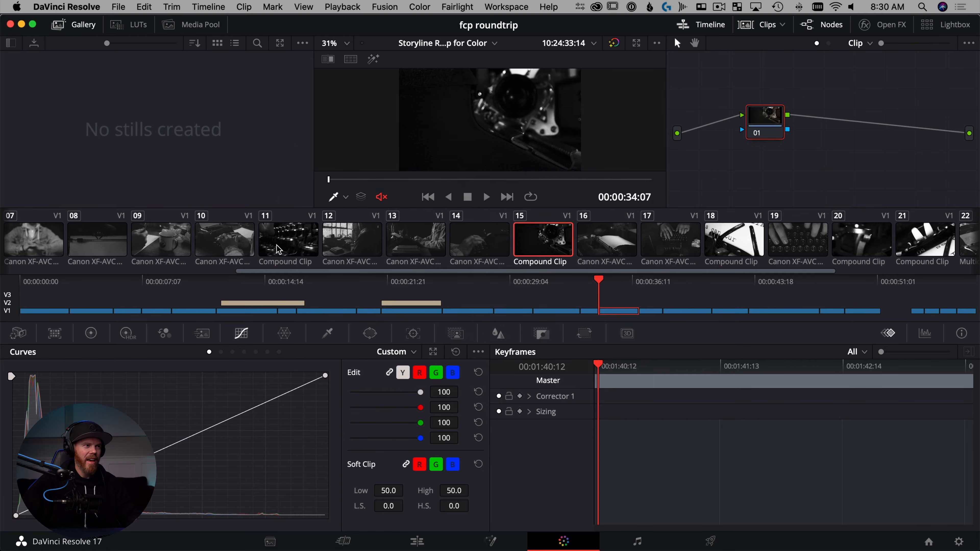
- Review the black-and-white grade on clips 11 to 17 and clip 19 on the Color page
{"action": "left_click", "coordinate": [278, 247]}
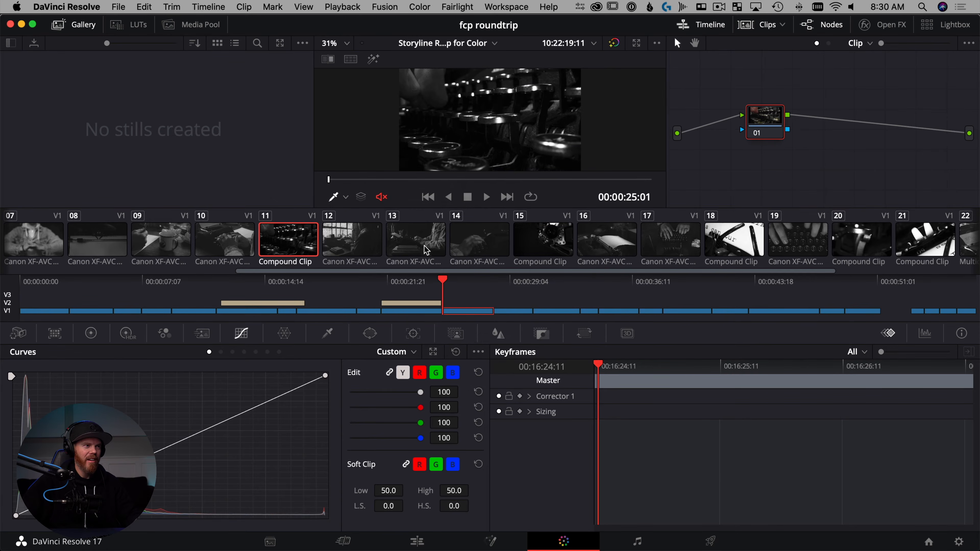
{"action": "left_click", "coordinate": [378, 237]}
{"action": "left_click", "coordinate": [432, 243]}
{"action": "left_click", "coordinate": [479, 240]}
{"action": "left_click", "coordinate": [521, 241]}
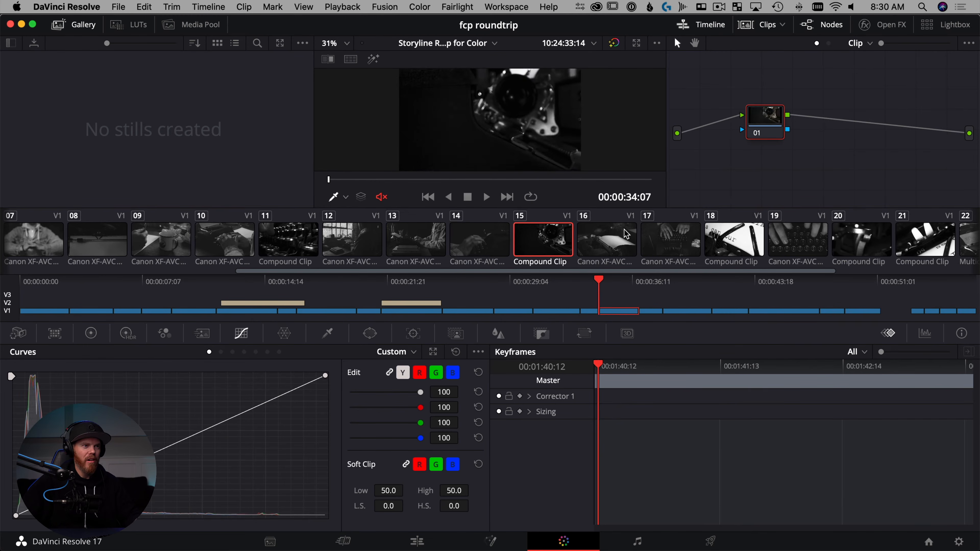
{"action": "left_click", "coordinate": [627, 237]}
{"action": "left_click", "coordinate": [683, 242]}
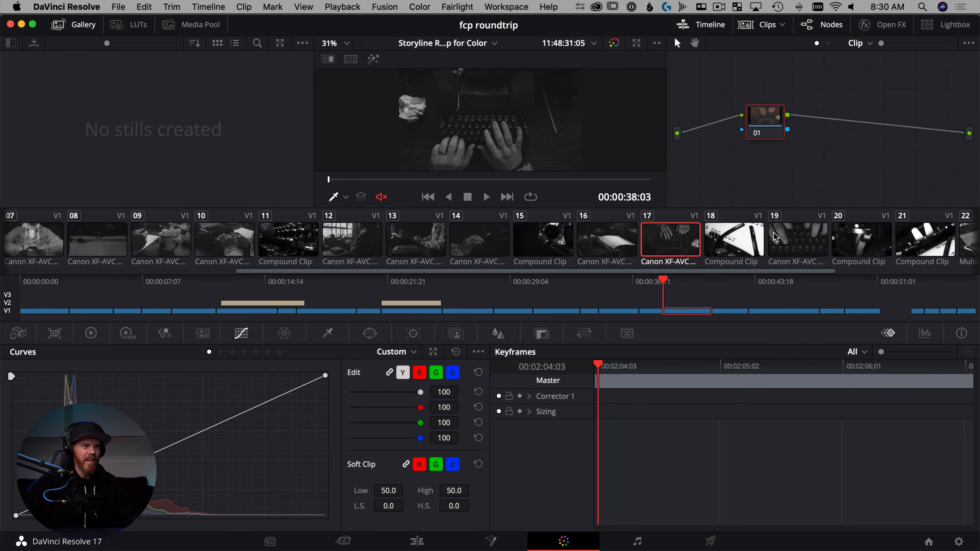
{"action": "left_click", "coordinate": [777, 238]}
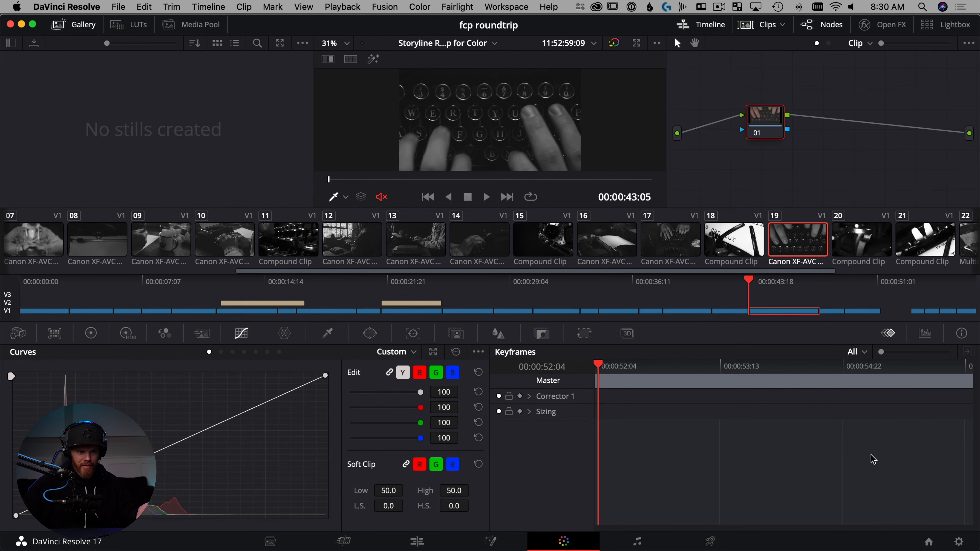
- Set the project's timeline resolution to 3840 x 2160 Ultra HD and save the project settings
{"action": "left_click", "coordinate": [960, 543]}
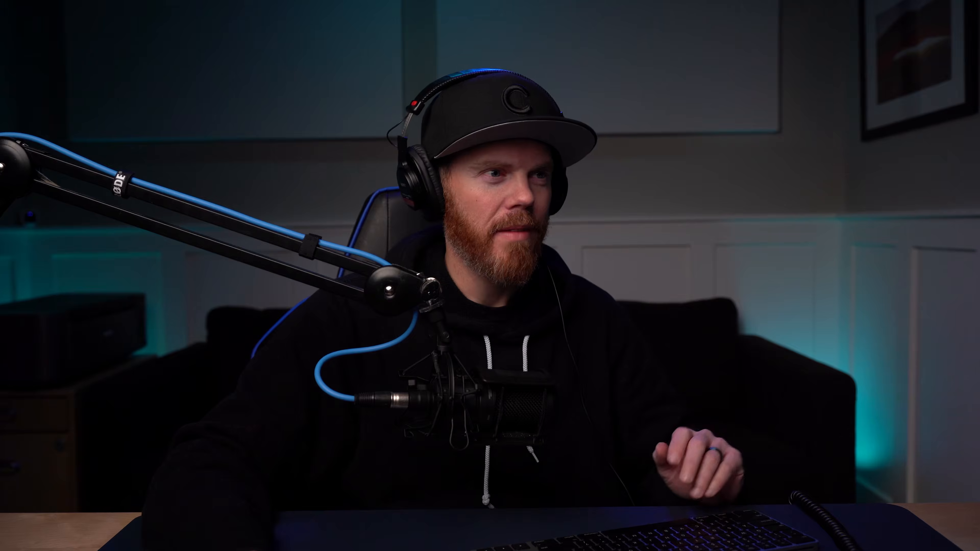
{"action": "left_click", "coordinate": [561, 128]}
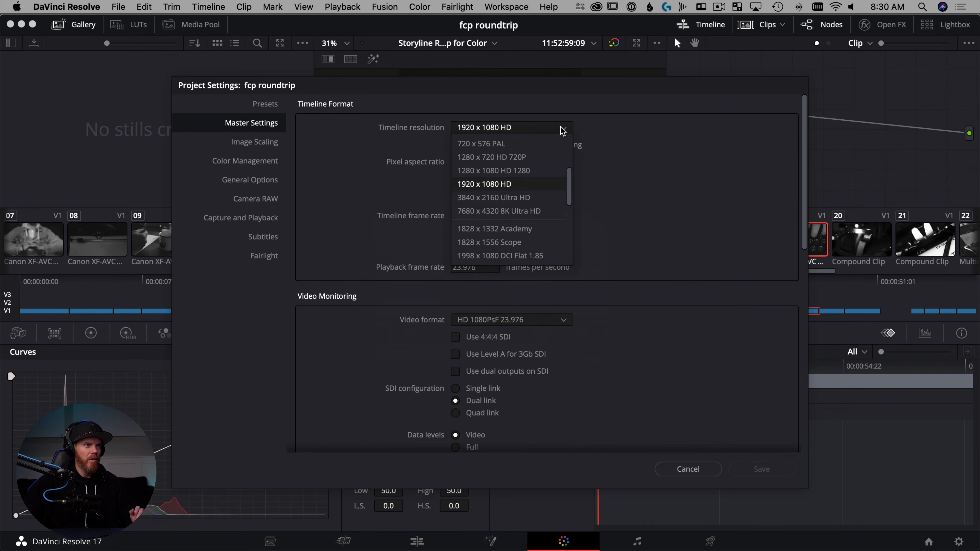
{"action": "left_click", "coordinate": [551, 197]}
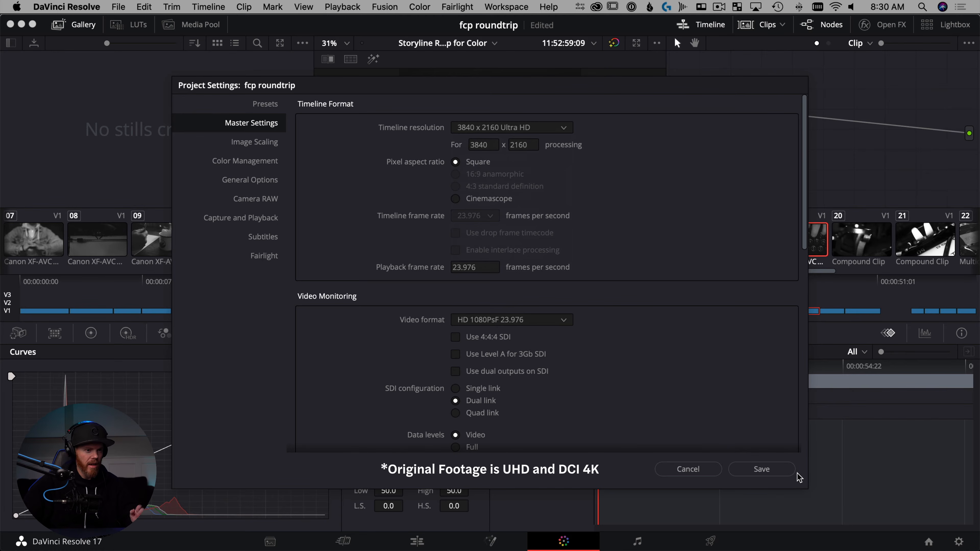
{"action": "left_click", "coordinate": [786, 472]}
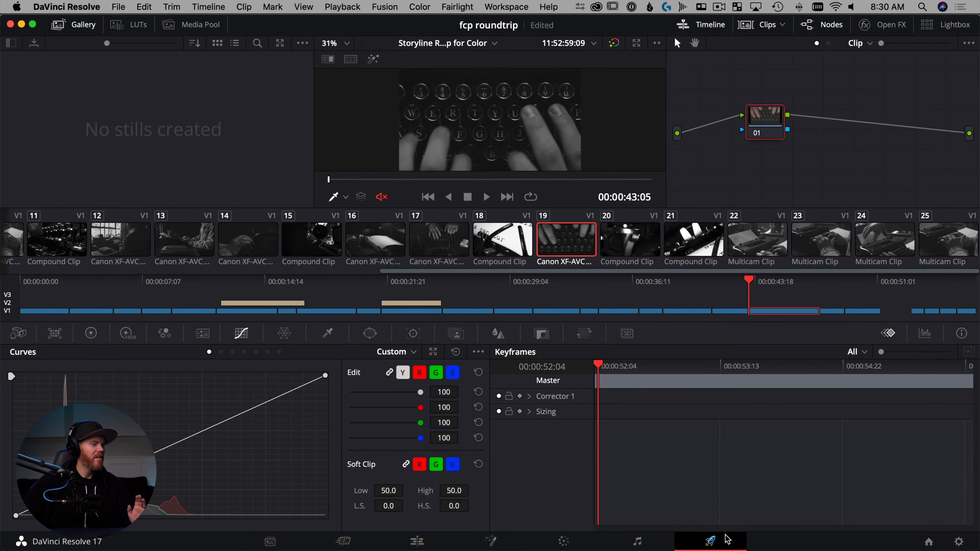
- Go to the Deliver page and choose the Final Cut Pro X render preset
{"action": "left_click", "coordinate": [733, 535]}
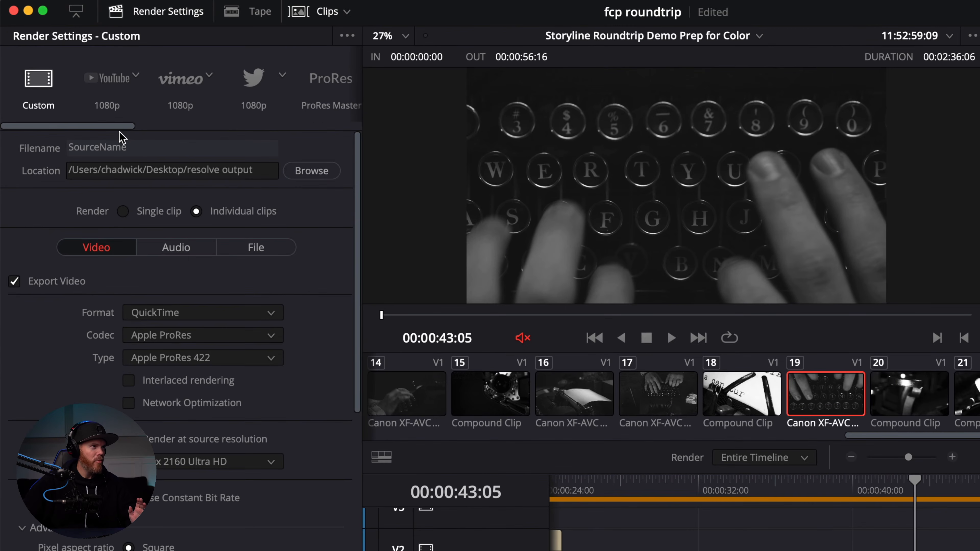
{"action": "left_click_drag", "start_coordinate": [123, 127], "coordinate": [272, 128]}
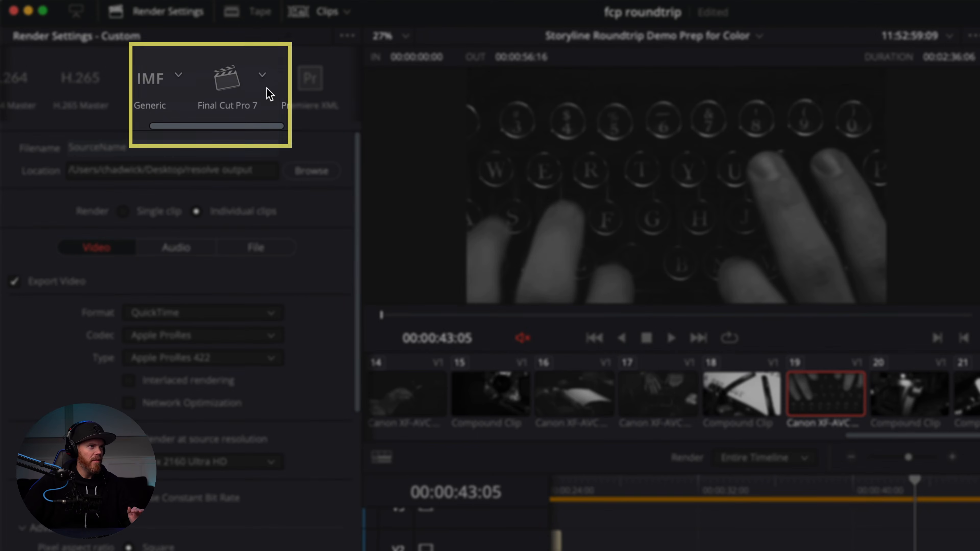
{"action": "left_click", "coordinate": [263, 75]}
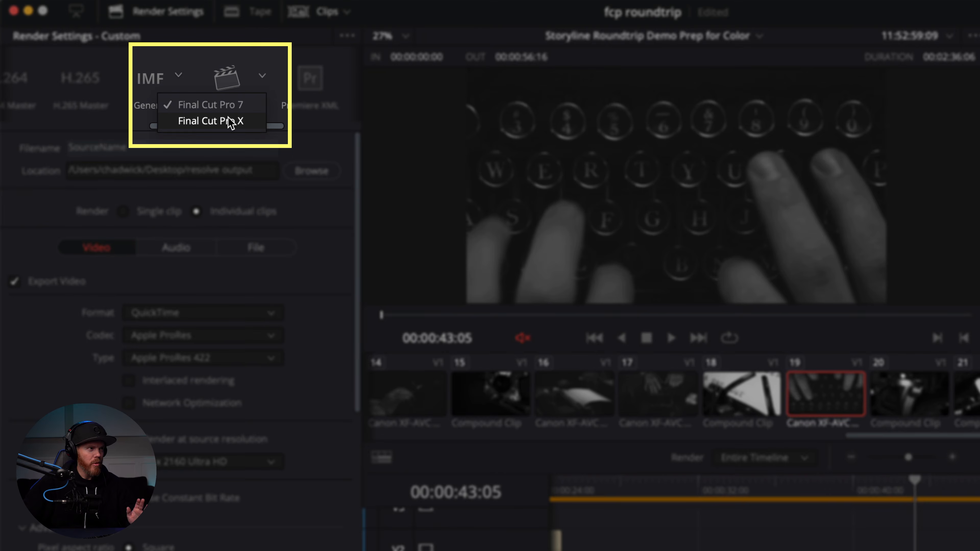
{"action": "left_click", "coordinate": [230, 122]}
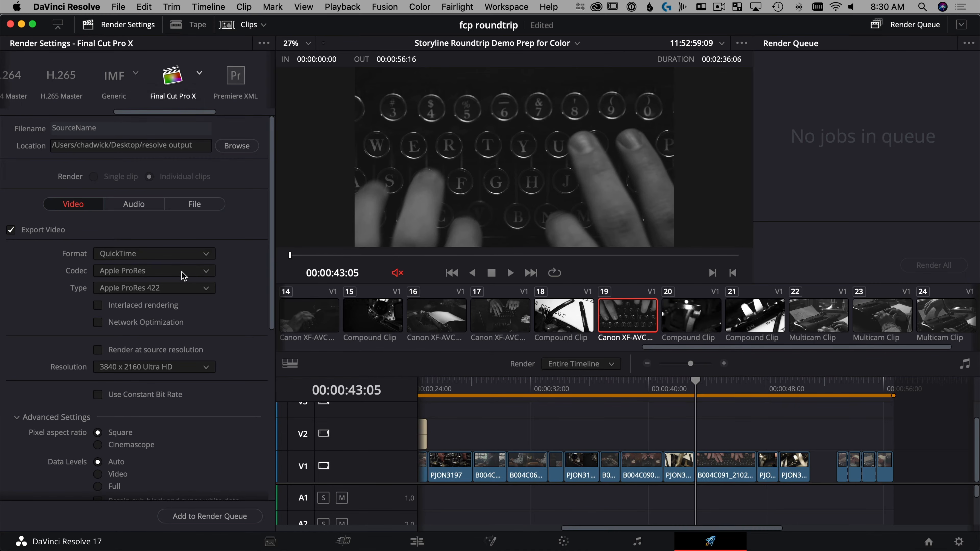
- Choose Apple ProRes 422 as the video render type and review the advanced settings down to the frame handles
{"action": "left_click", "coordinate": [196, 293]}
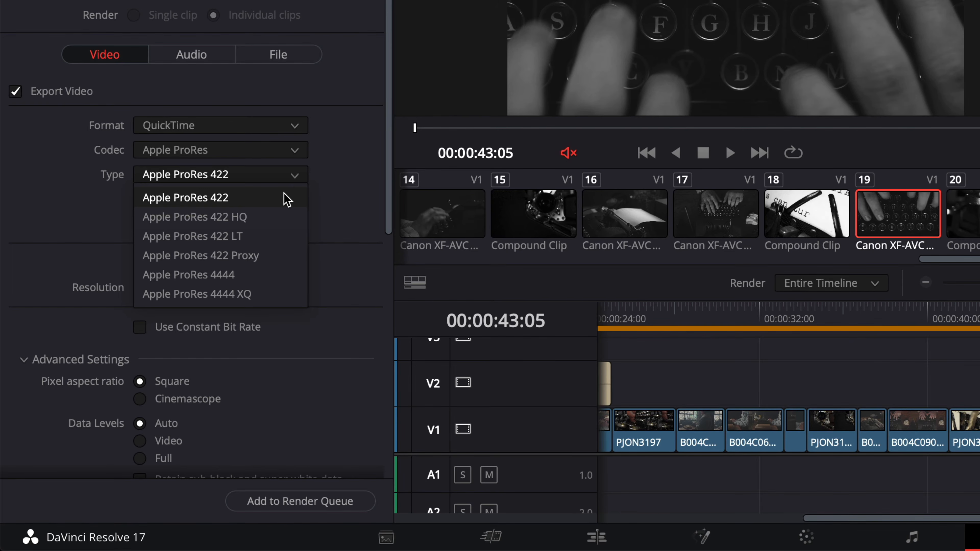
{"action": "left_click", "coordinate": [287, 200]}
{"action": "left_click_drag", "start_coordinate": [390, 162], "coordinate": [396, 338]}
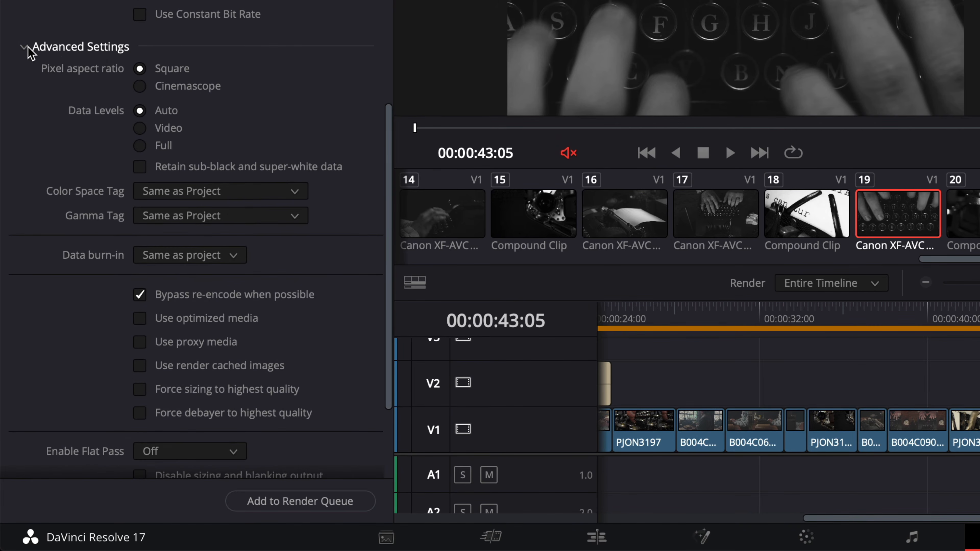
{"action": "left_click_drag", "start_coordinate": [392, 123], "coordinate": [389, 212]}
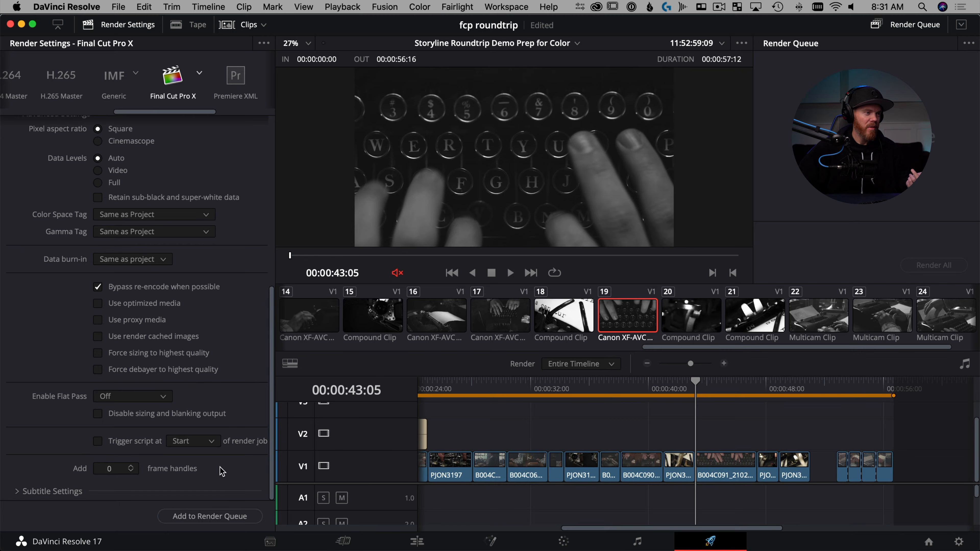
{"action": "left_click_drag", "start_coordinate": [272, 422], "coordinate": [262, 204]}
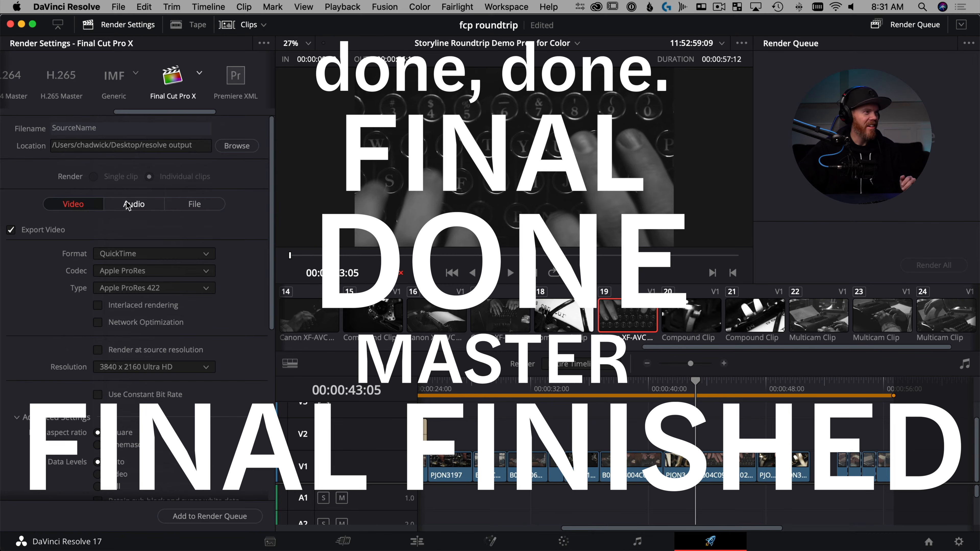
- Turn off audio export for the render and show the file naming settings
{"action": "left_click", "coordinate": [134, 205]}
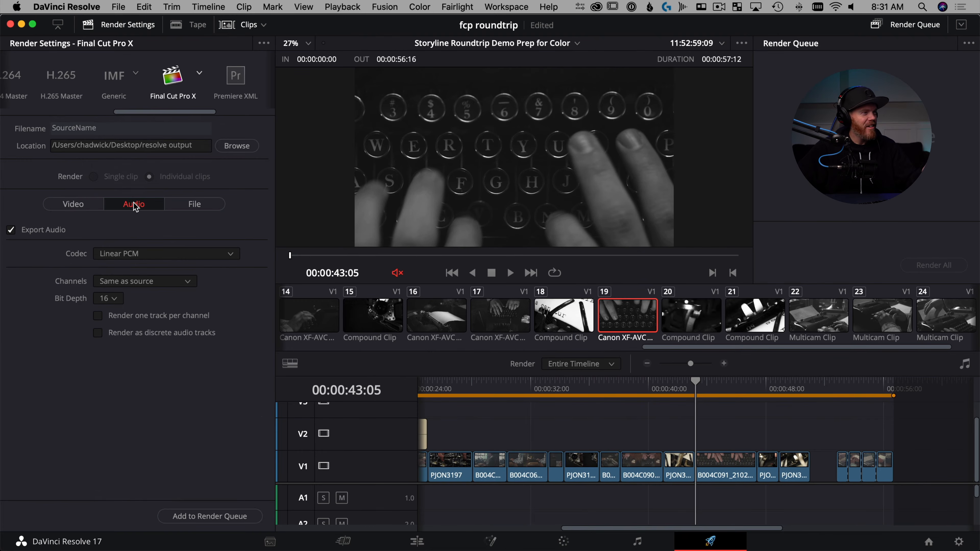
{"action": "left_click", "coordinate": [39, 231]}
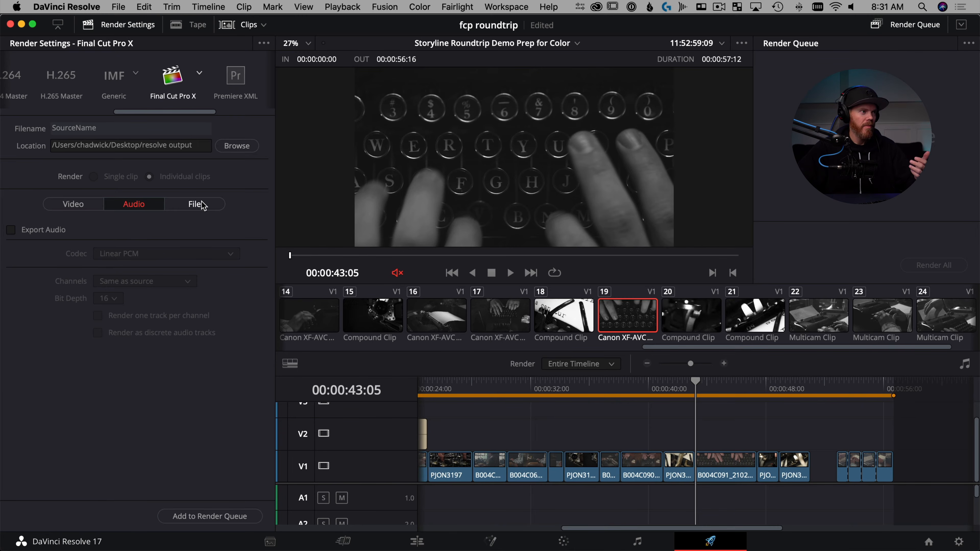
{"action": "left_click", "coordinate": [207, 206]}
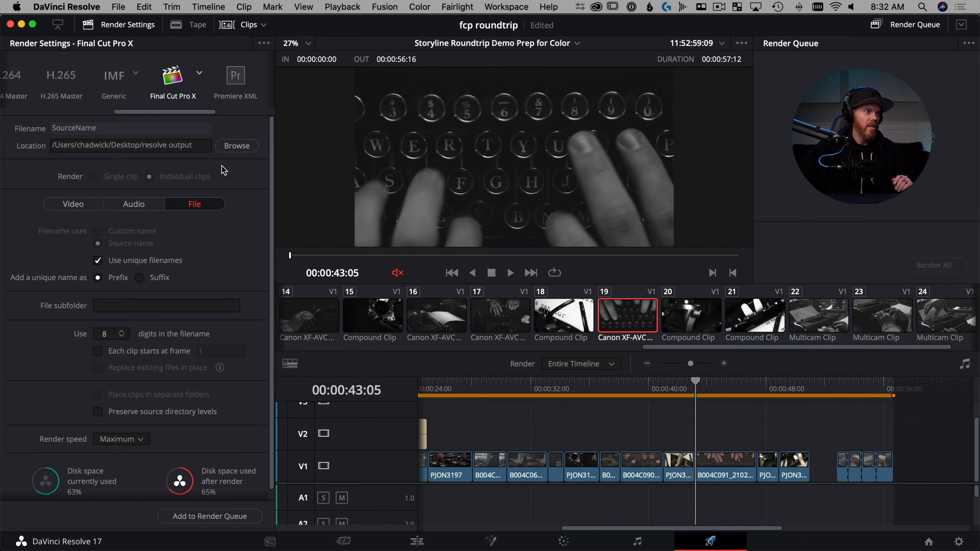
- Set the render location to the from resolve folder in Final Cut - Resolve Roundtrip and add the job to the render queue
{"action": "left_click", "coordinate": [239, 144]}
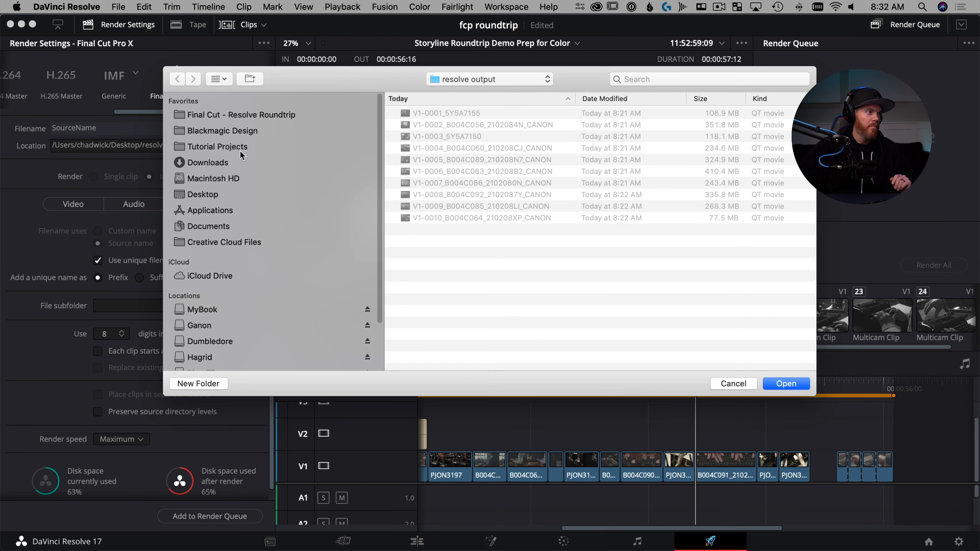
{"action": "left_click", "coordinate": [227, 114]}
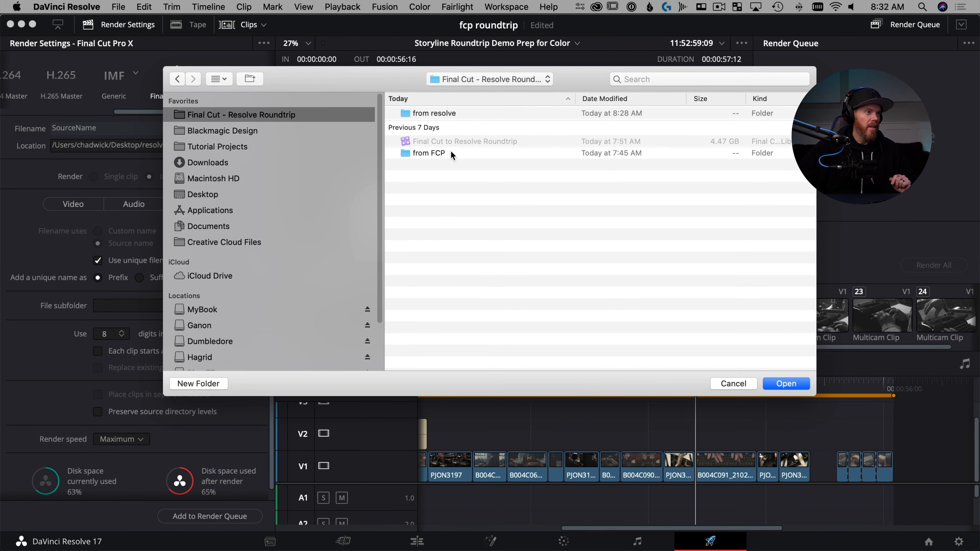
{"action": "double_click", "coordinate": [419, 113]}
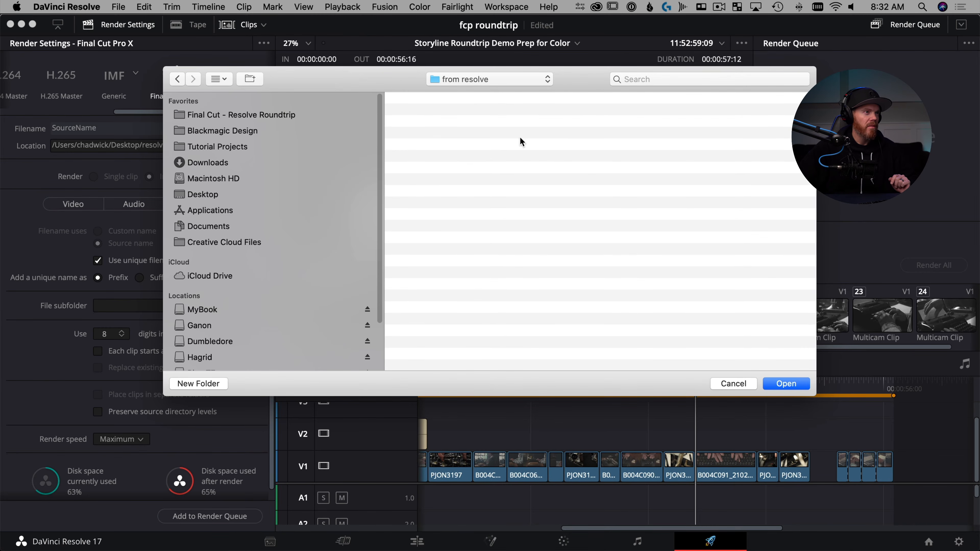
{"action": "left_click", "coordinate": [787, 387]}
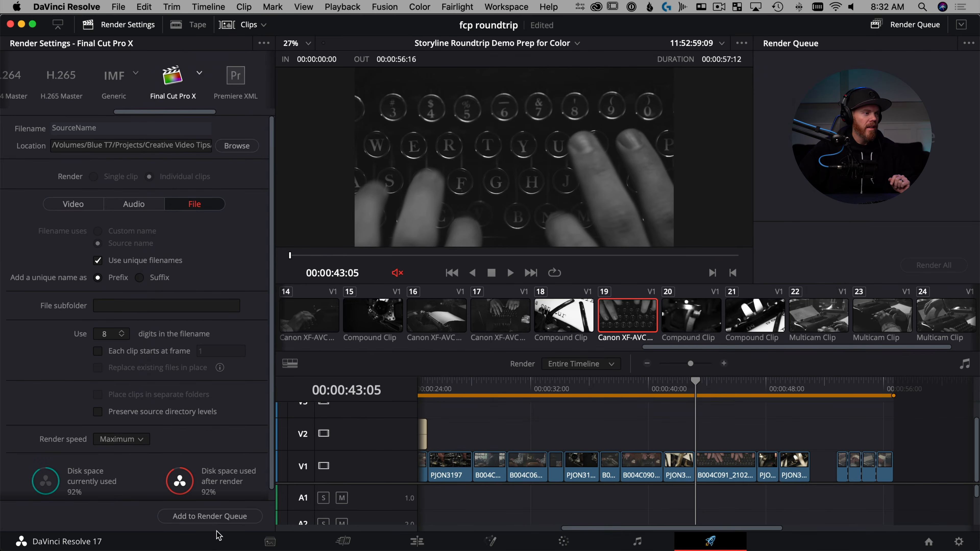
{"action": "left_click", "coordinate": [211, 517]}
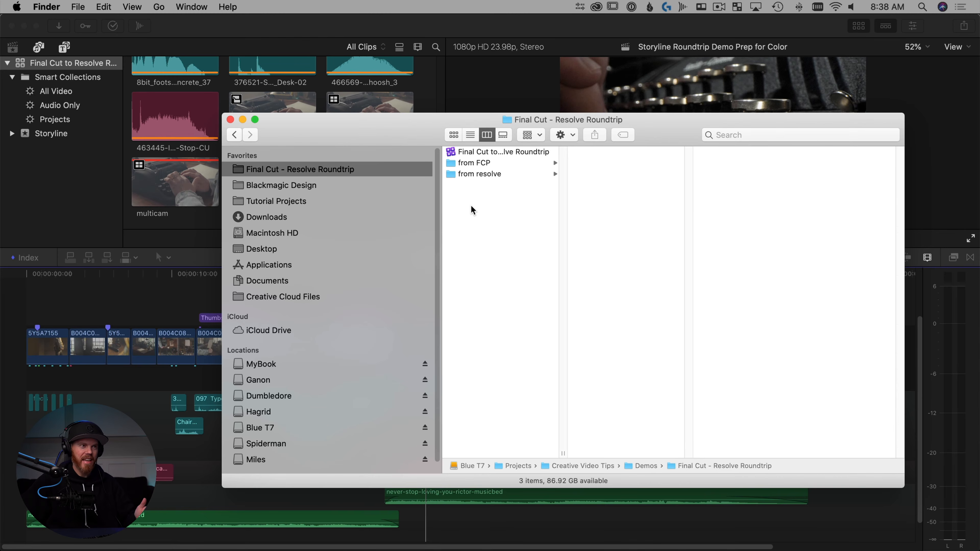
- In Finder, preview the rendered clips V1-0001 to V1-0006 in the from resolve folder
{"action": "left_click", "coordinate": [490, 174]}
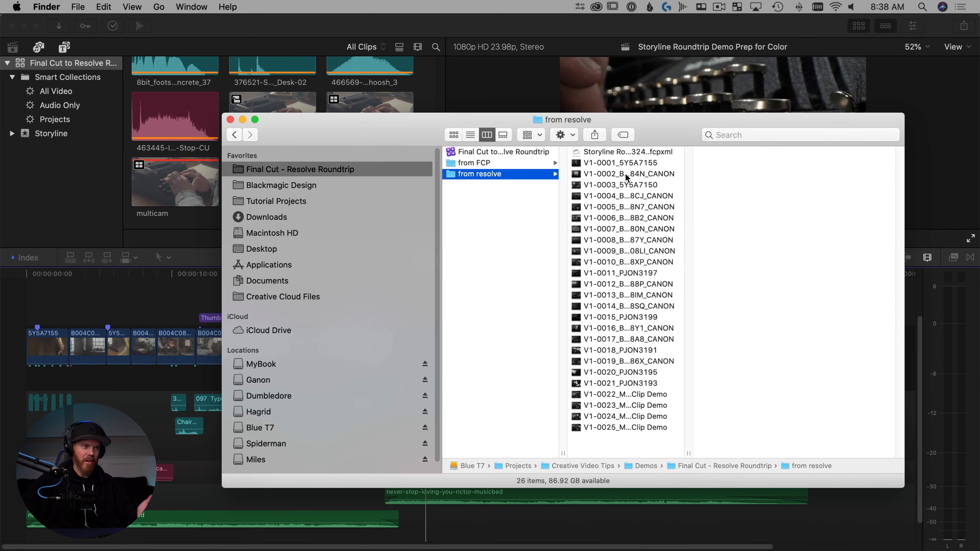
{"action": "left_click", "coordinate": [643, 163]}
{"action": "key", "text": "space"}
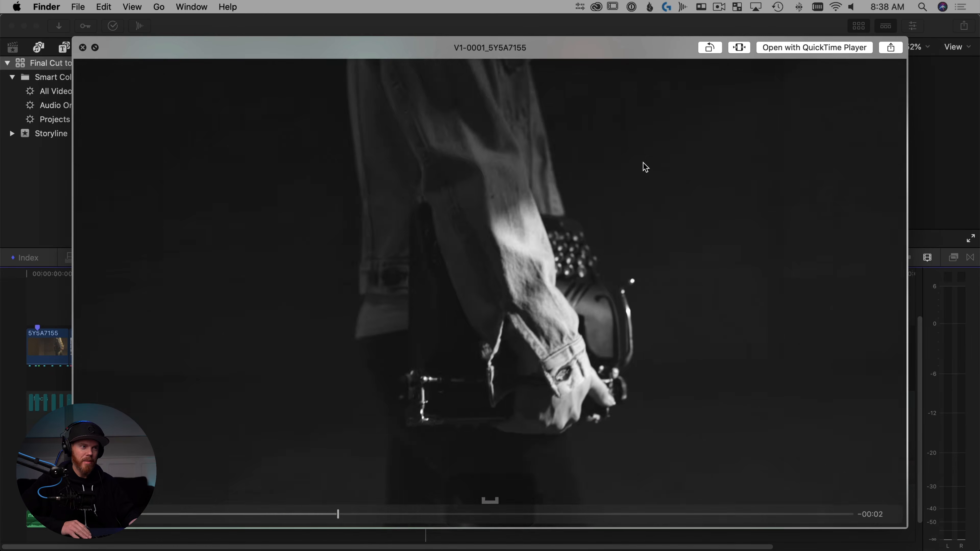
{"action": "key", "text": "Down"}
{"action": "key", "text": "Down"}
{"action": "key", "text": "Down"}
{"action": "key", "text": "Down"}
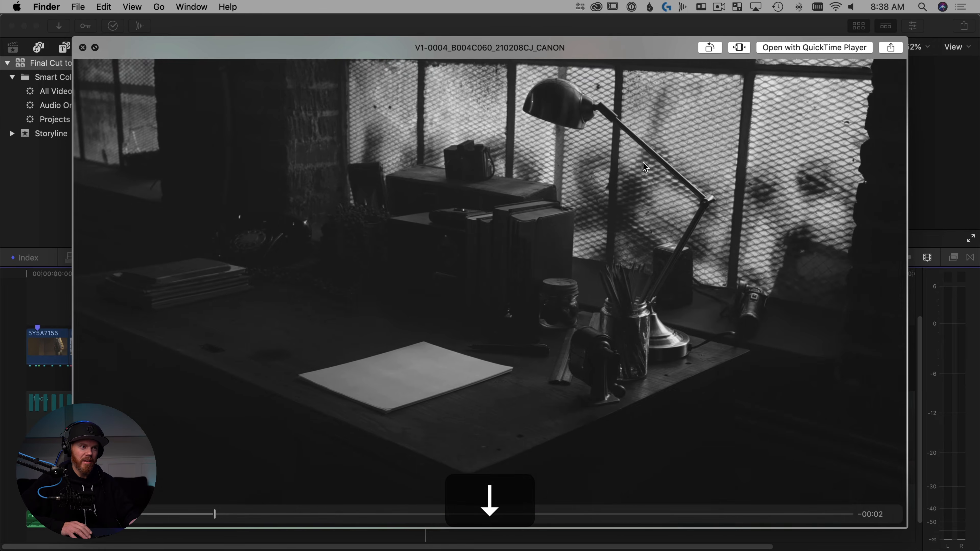
{"action": "key", "text": "Down"}
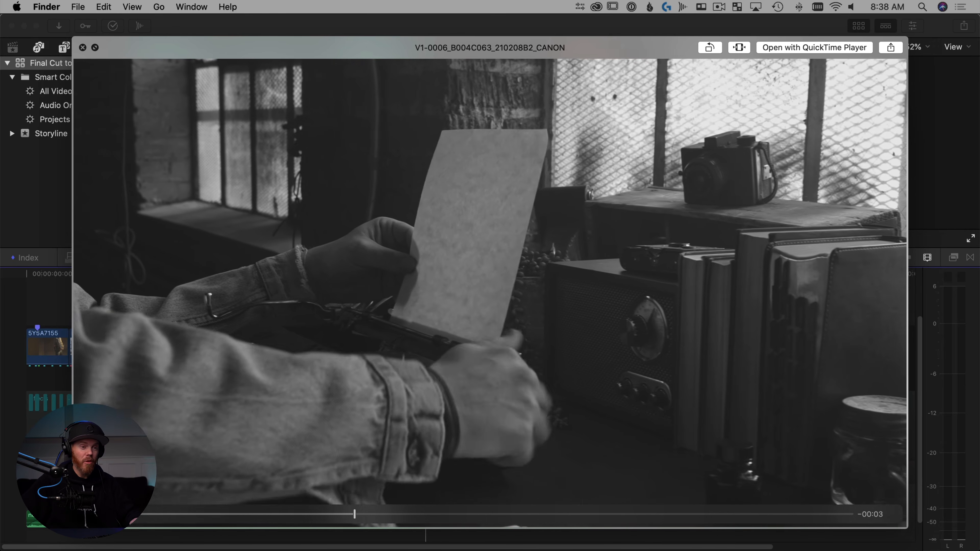
{"action": "key", "text": "space"}
- Open V1-0006_B004C063_210208B2_CANON in QuickTime Player, inspect its format and resolution, and quit the player
{"action": "key", "text": "super+o"}
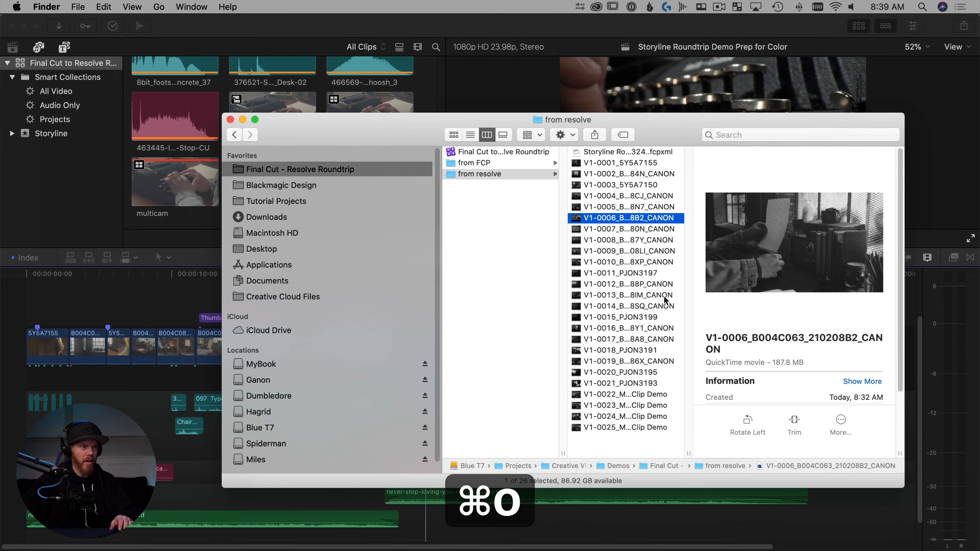
{"action": "key", "text": "super+i"}
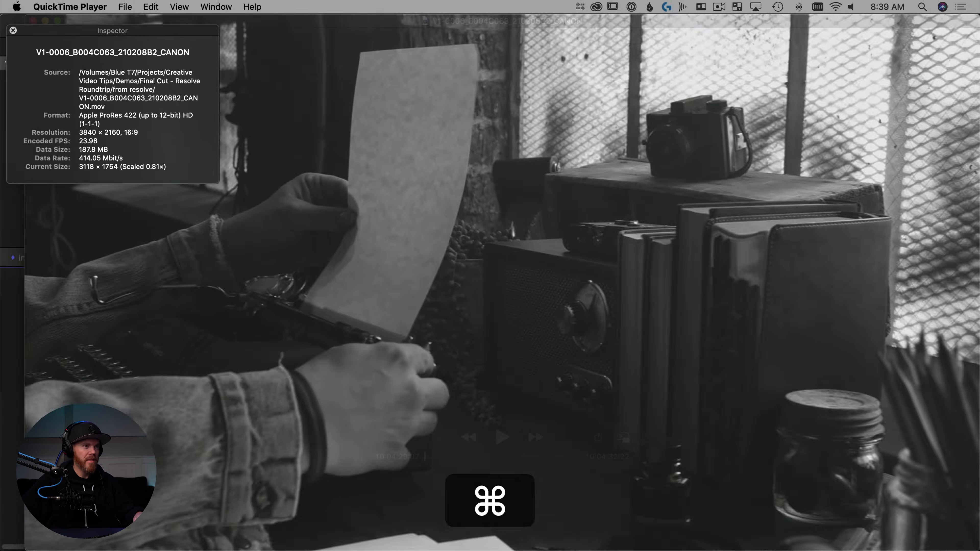
{"action": "key", "text": "super+q"}
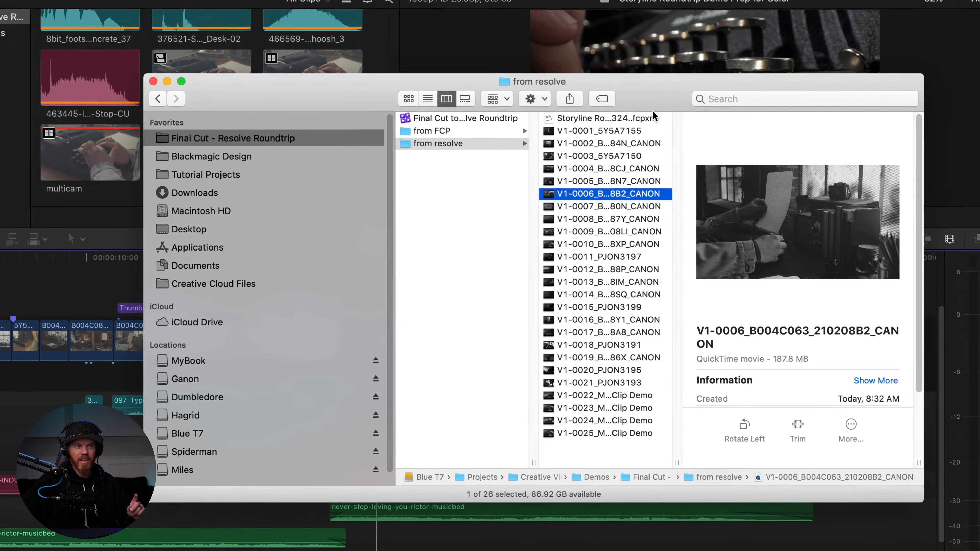
{"action": "left_click", "coordinate": [671, 152]}
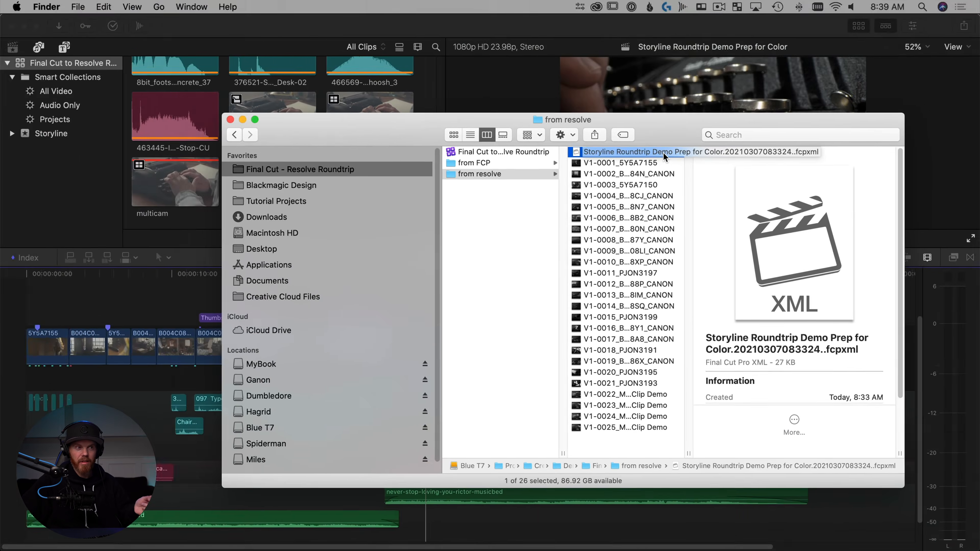
{"action": "double_click", "coordinate": [628, 74]}
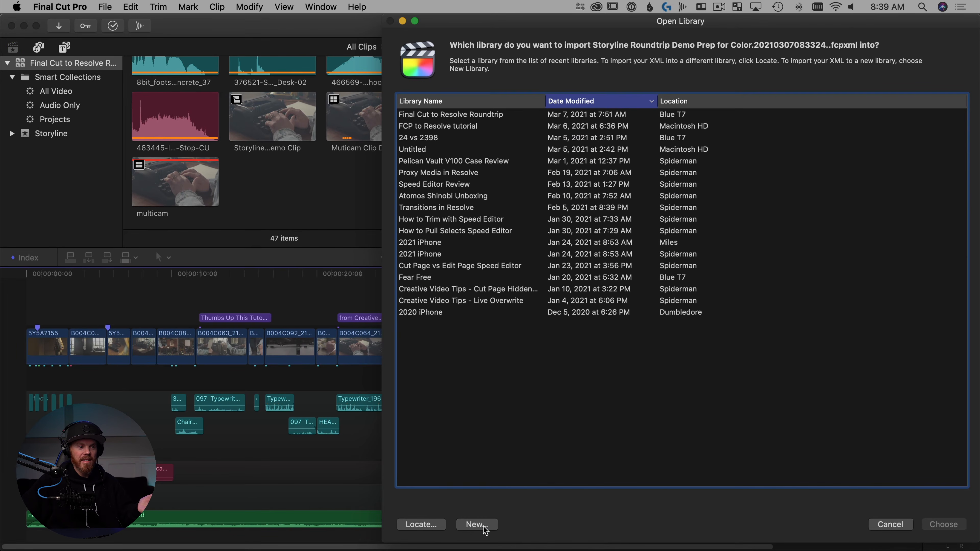
{"action": "key", "text": "Return"}
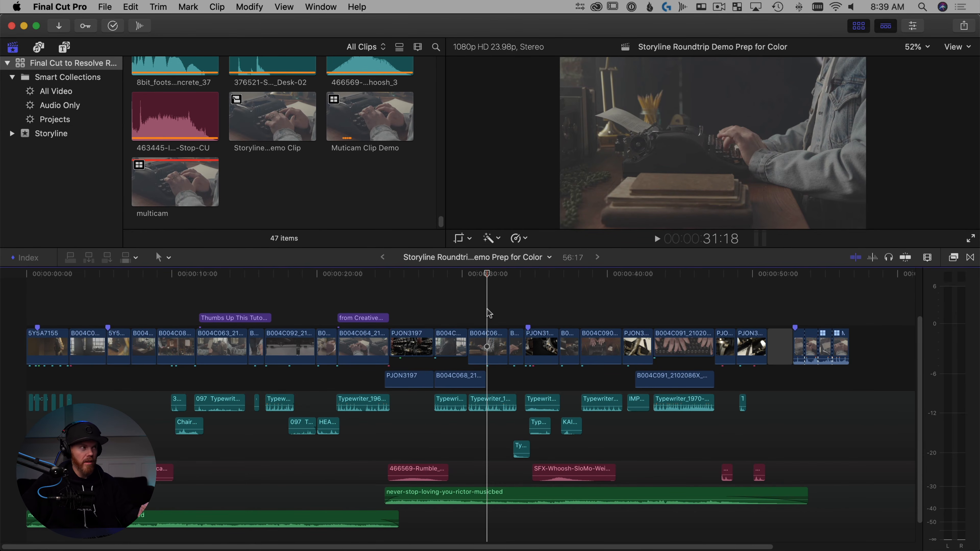
- In Final Cut Pro, import the XML file Storyline Roundtrip Demo Prep for Color.20210307083324..fcpxml from the from resolve folder
{"action": "left_click", "coordinate": [104, 6]}
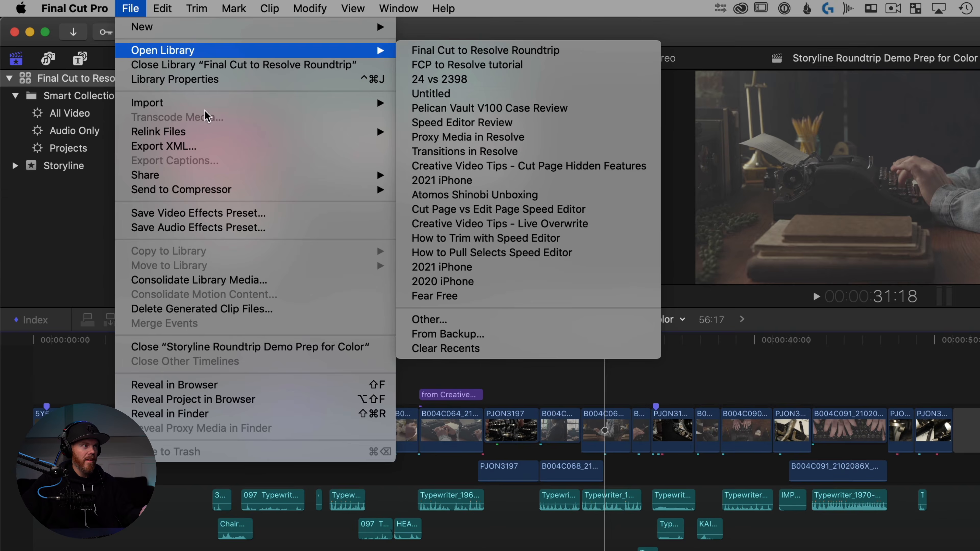
{"action": "mouse_move", "coordinate": [212, 102]}
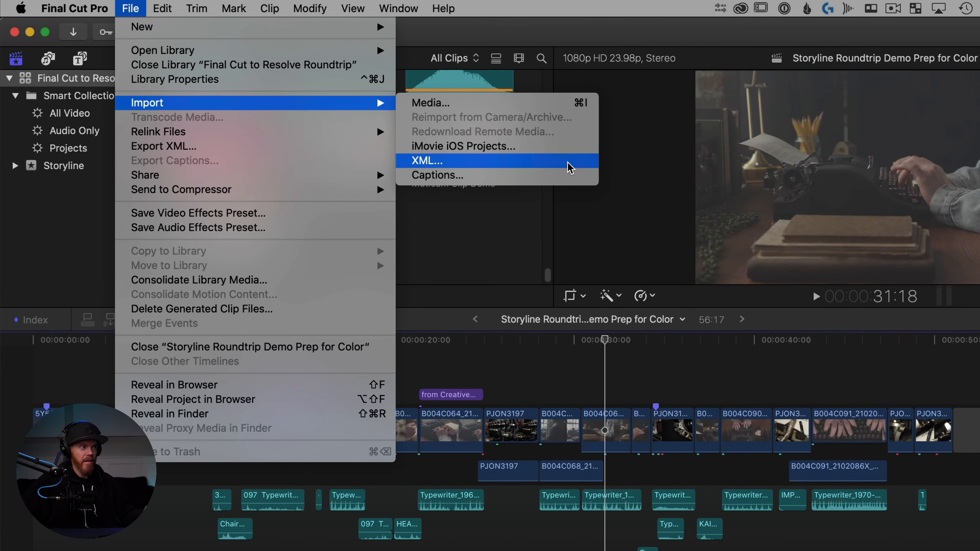
{"action": "left_click", "coordinate": [570, 167]}
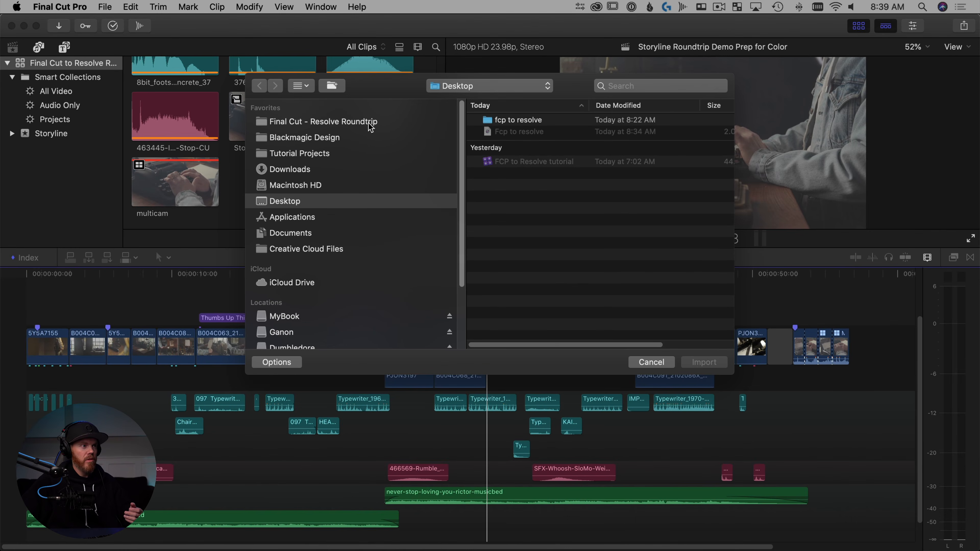
{"action": "left_click", "coordinate": [363, 122]}
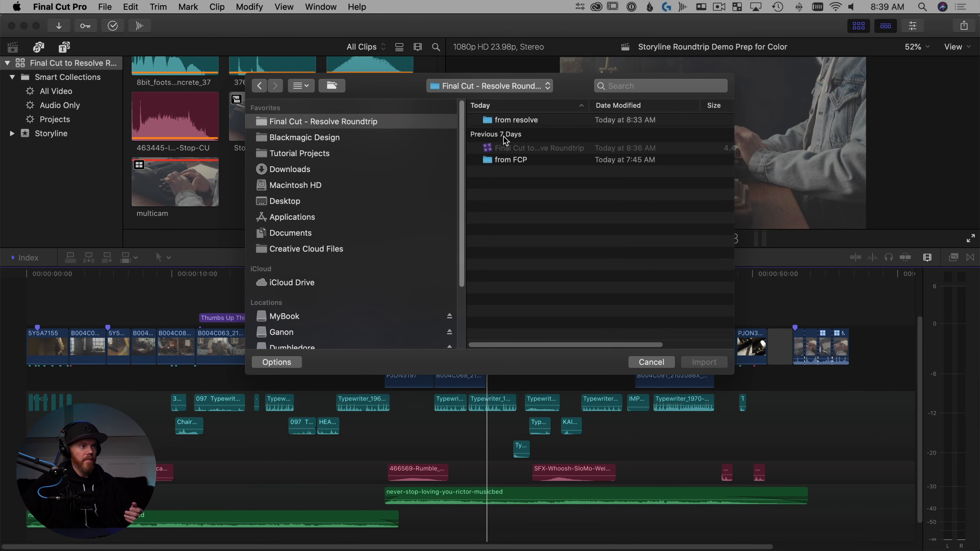
{"action": "double_click", "coordinate": [515, 121]}
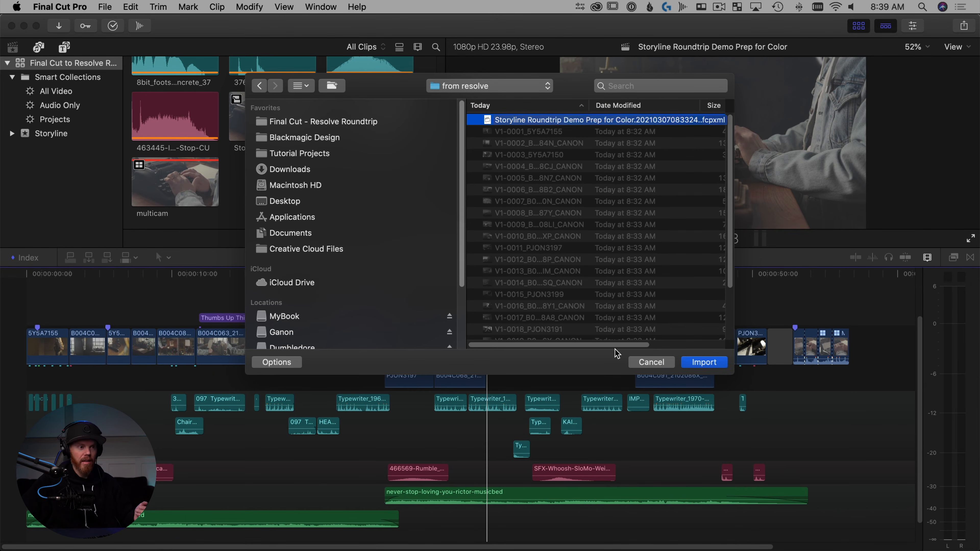
{"action": "left_click", "coordinate": [699, 364]}
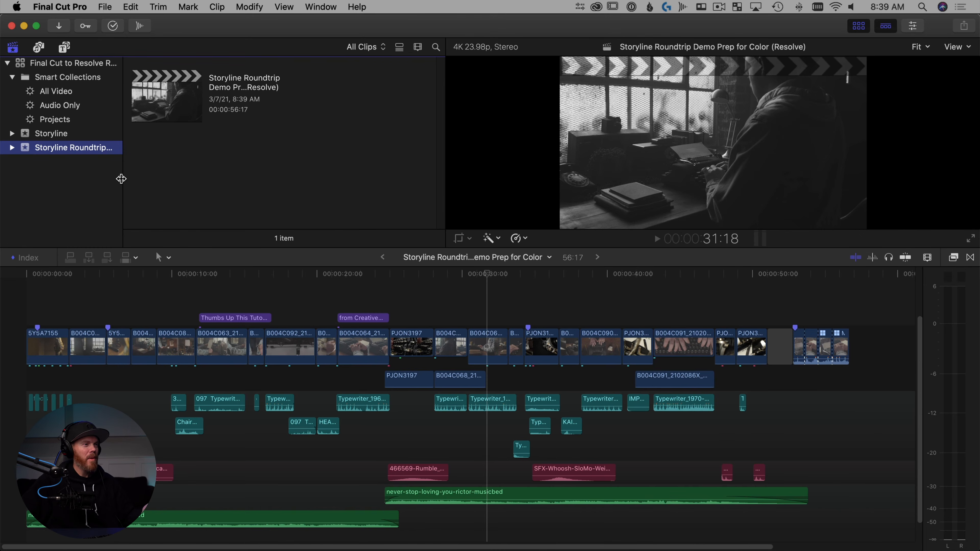
- Widen the library sidebar, then open the project Storyline Roundtrip Demo Prep for Color (Resolve) and play its timeline from about 20:21
{"action": "left_click_drag", "start_coordinate": [121, 178], "coordinate": [233, 193]}
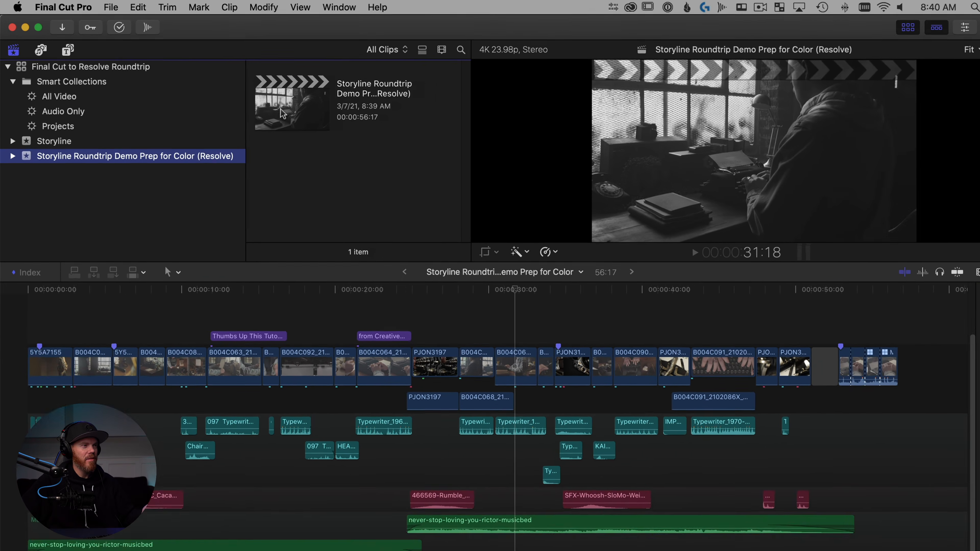
{"action": "double_click", "coordinate": [343, 124]}
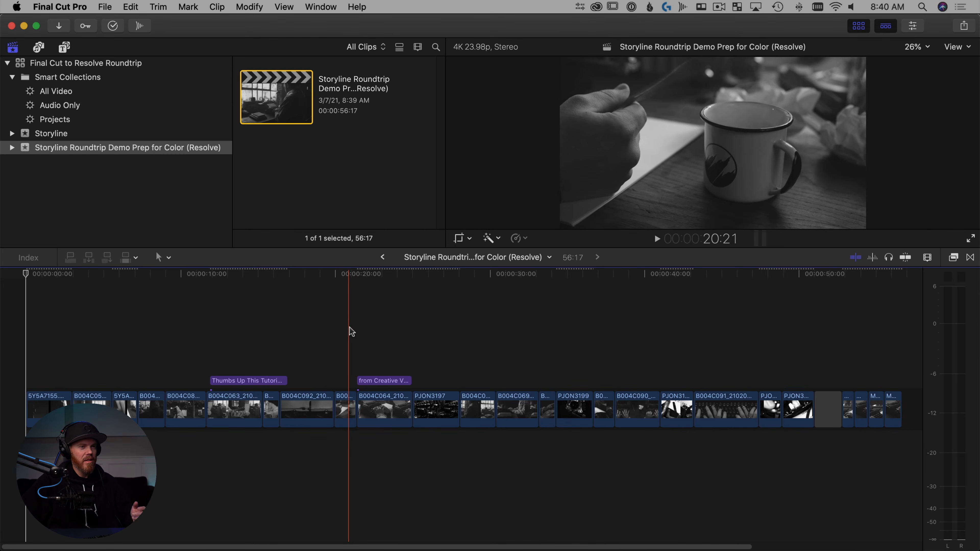
{"action": "key", "text": "space"}
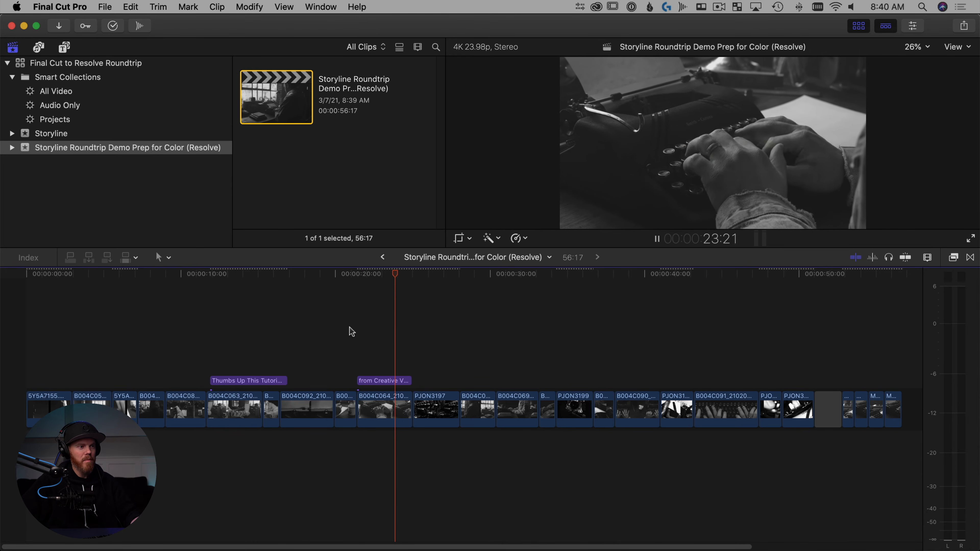
- Play the graded timeline through the Thumbs Up This Tutorial title, then stop playback
{"action": "key", "text": "space"}
{"action": "key", "text": "space"}
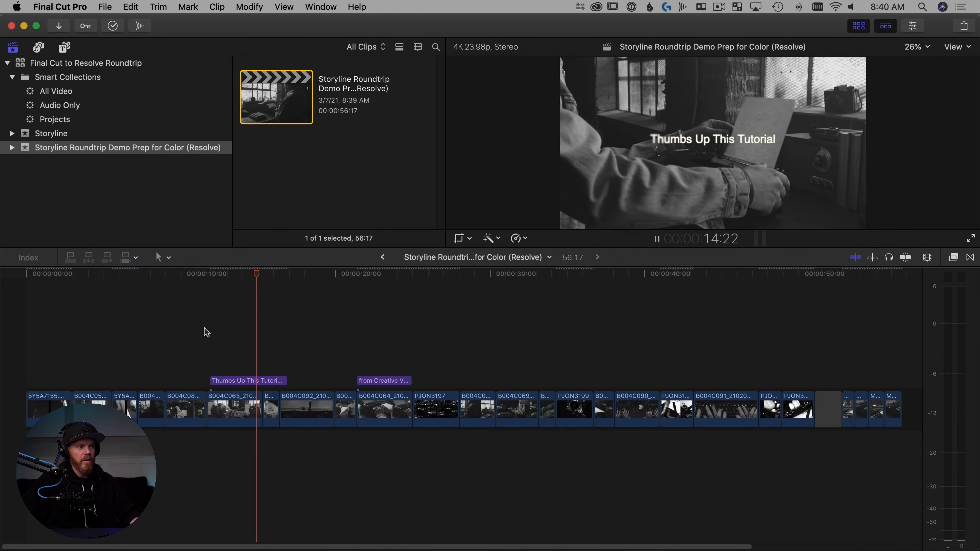
{"action": "key", "text": "space"}
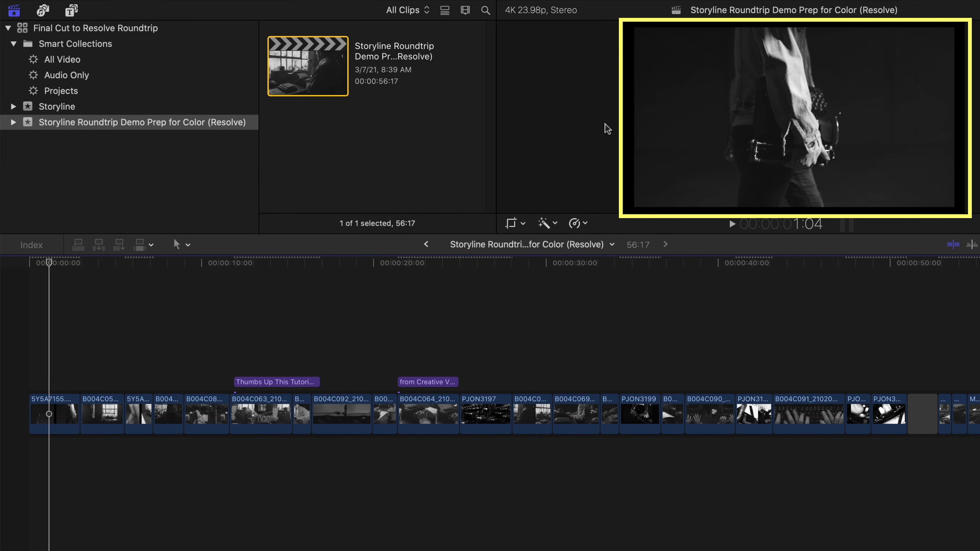
- Set the Spatial Conform type to Fill for all clips in the primary storyline, then deselect them
{"action": "key", "text": "super+4"}
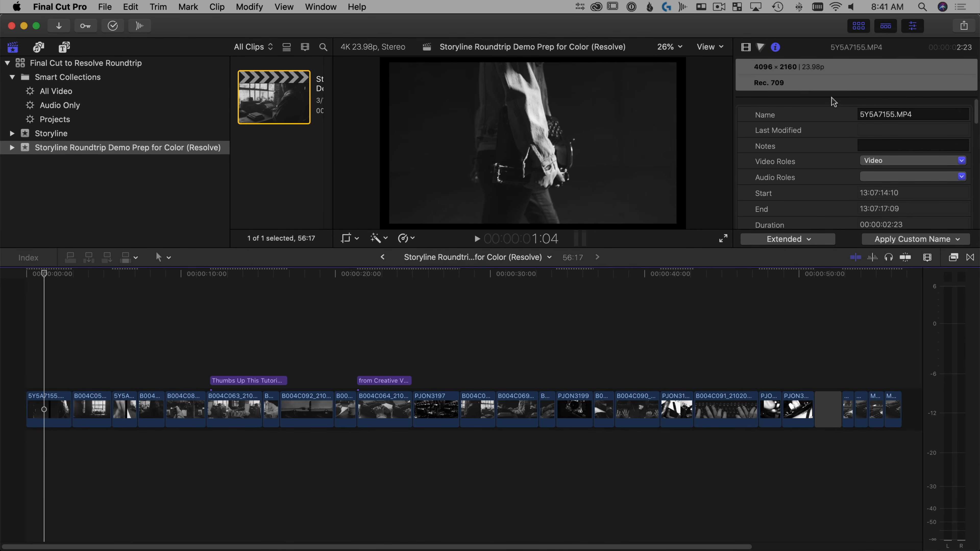
{"action": "left_click", "coordinate": [747, 47]}
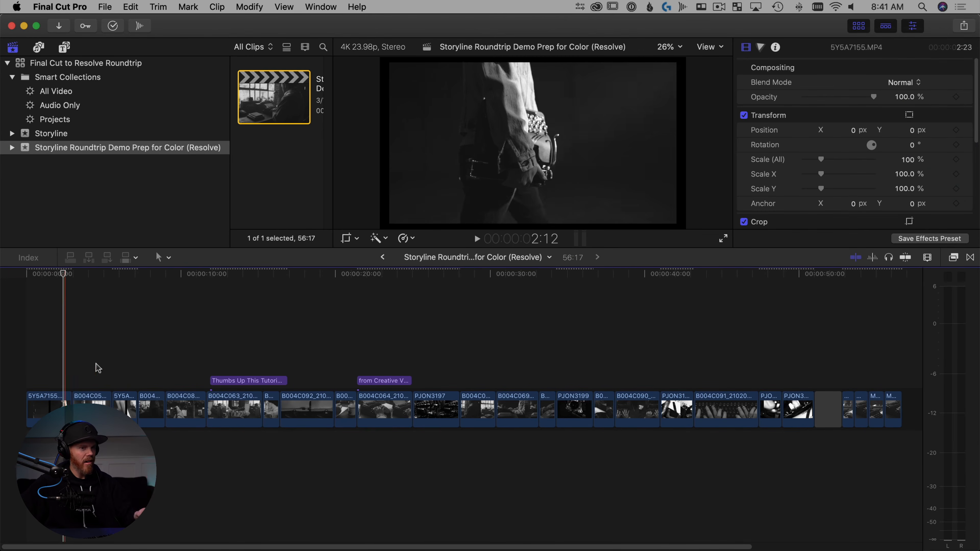
{"action": "left_click_drag", "start_coordinate": [891, 473], "coordinate": [43, 417]}
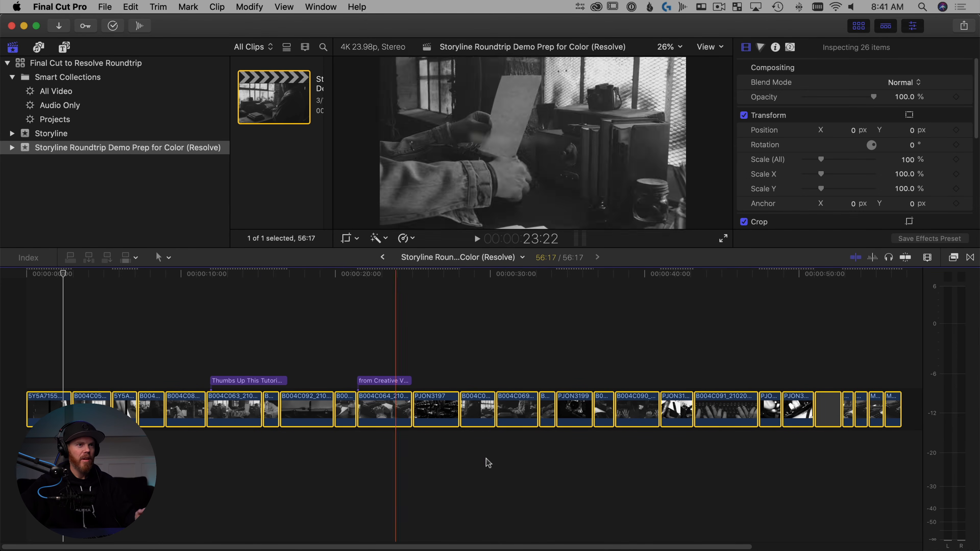
{"action": "left_click_drag", "start_coordinate": [977, 97], "coordinate": [976, 192]}
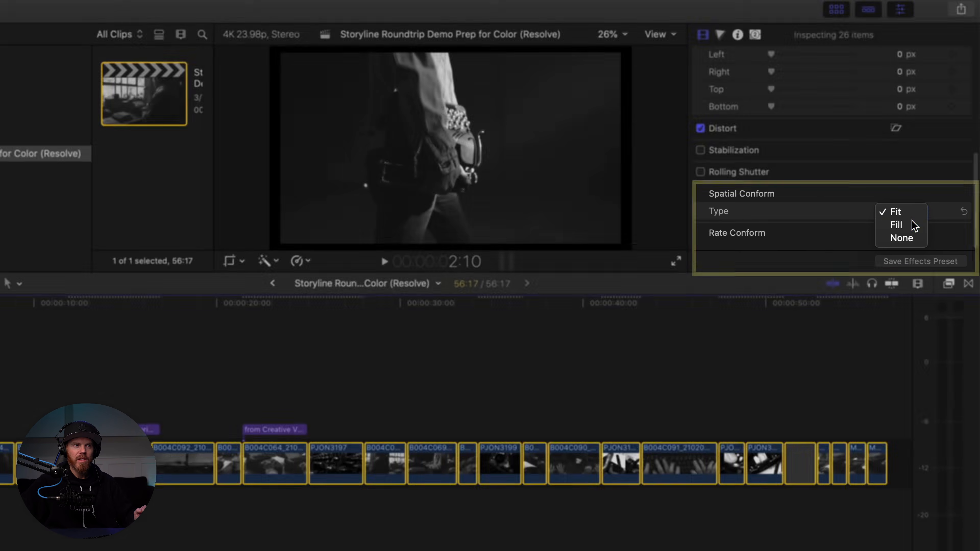
{"action": "left_click", "coordinate": [911, 225]}
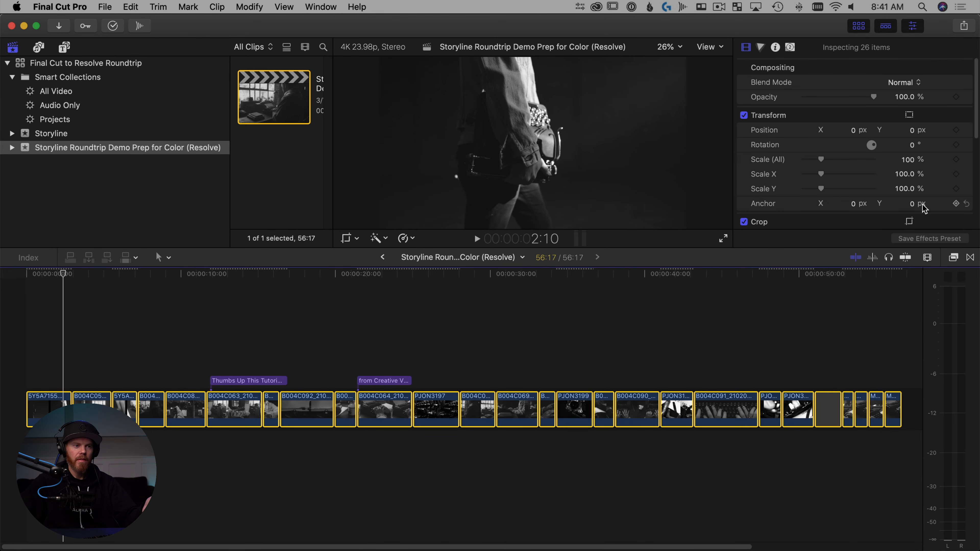
{"action": "left_click", "coordinate": [174, 332]}
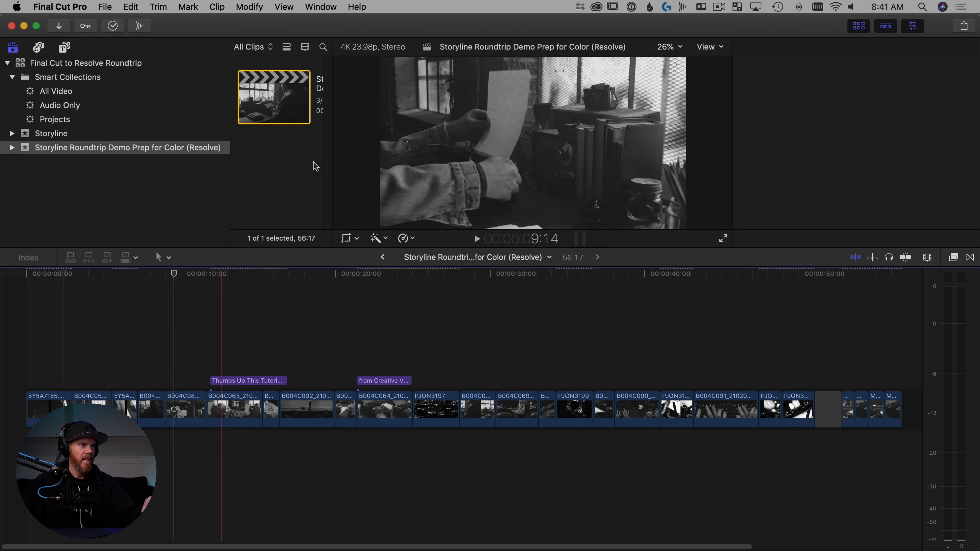
- Inspect the resolution and colour space of the project Storyline Roundtrip Demo Prep for Color (Resolve)
{"action": "left_click", "coordinate": [262, 189]}
{"action": "left_click", "coordinate": [291, 107]}
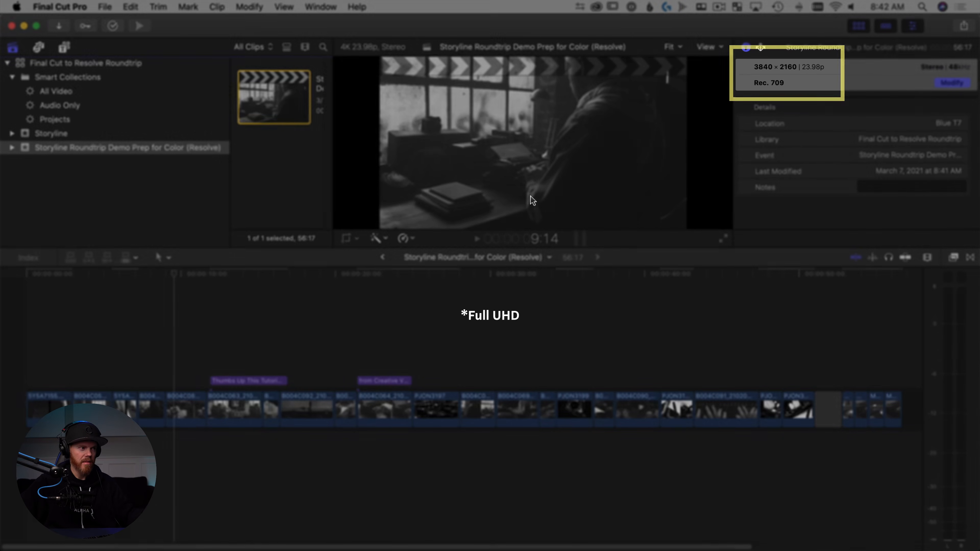
- Copy all clips and titles in the timeline of the Resolve project
{"action": "left_click", "coordinate": [66, 327]}
{"action": "left_click", "coordinate": [54, 328]}
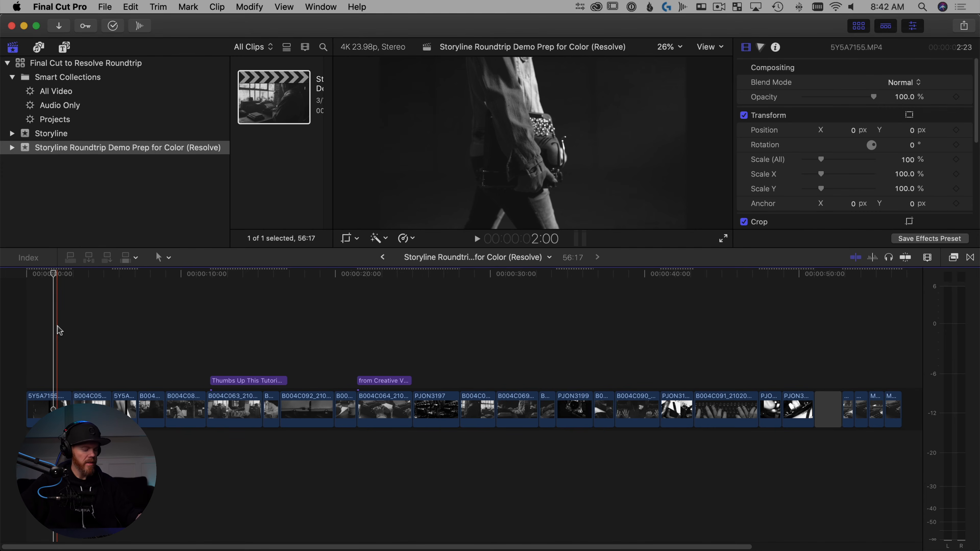
{"action": "key", "text": "super+a"}
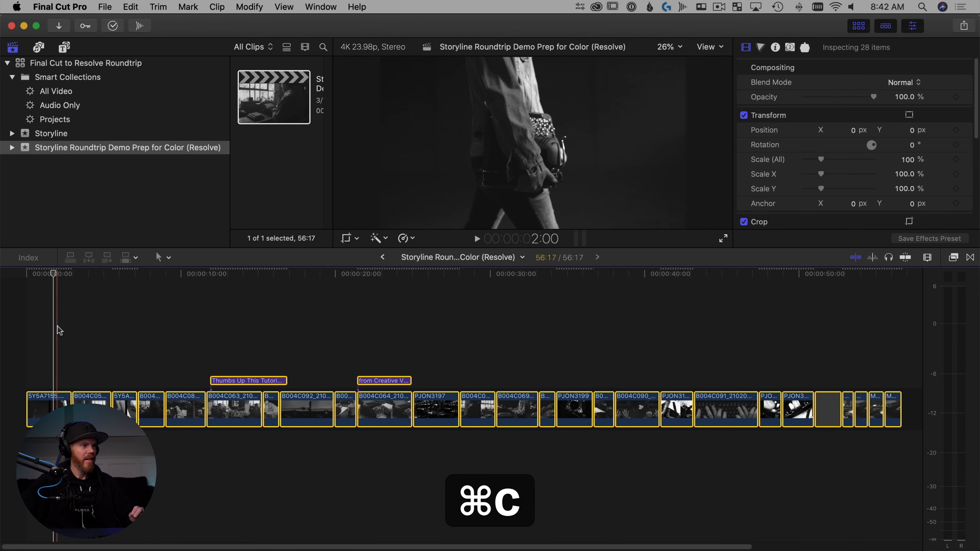
- Open the original project Storyline Roundtrip Demo Prep for Color from the Storyline event, widening the browser to find it
{"action": "left_click", "coordinate": [383, 257]}
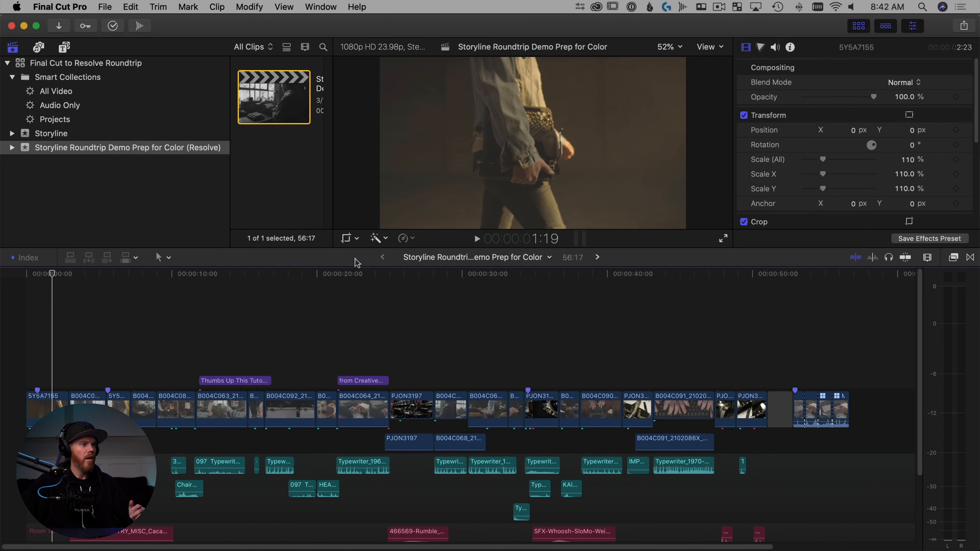
{"action": "left_click", "coordinate": [108, 133]}
{"action": "left_click_drag", "start_coordinate": [333, 151], "coordinate": [496, 152]}
{"action": "double_click", "coordinate": [285, 190]}
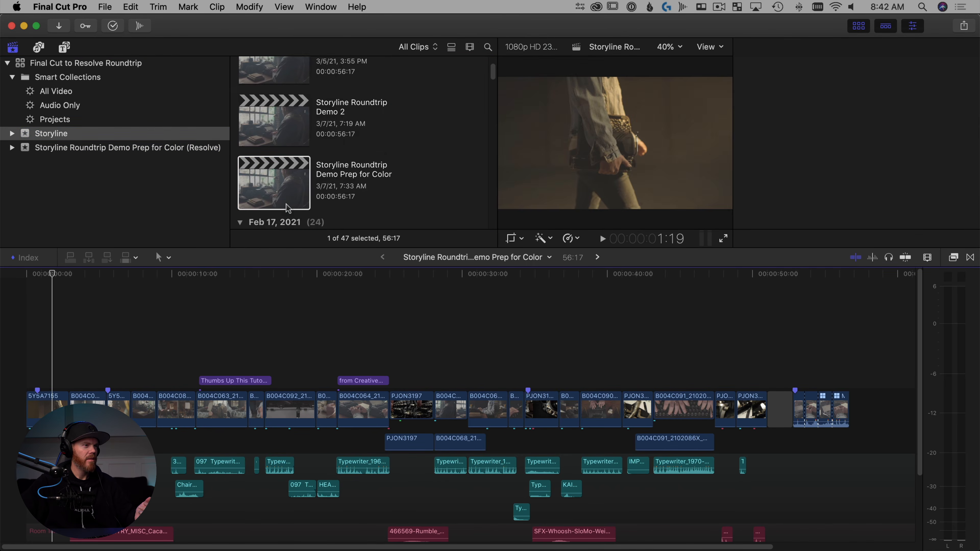
- Paste the copied clips as connected clips at the very start of the original project's timeline
{"action": "left_click", "coordinate": [378, 335]}
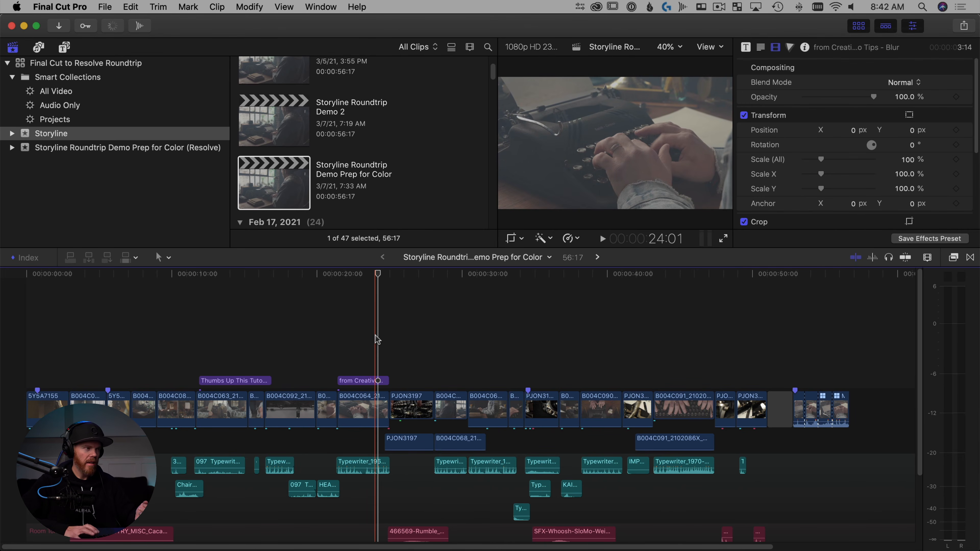
{"action": "key", "text": "Home"}
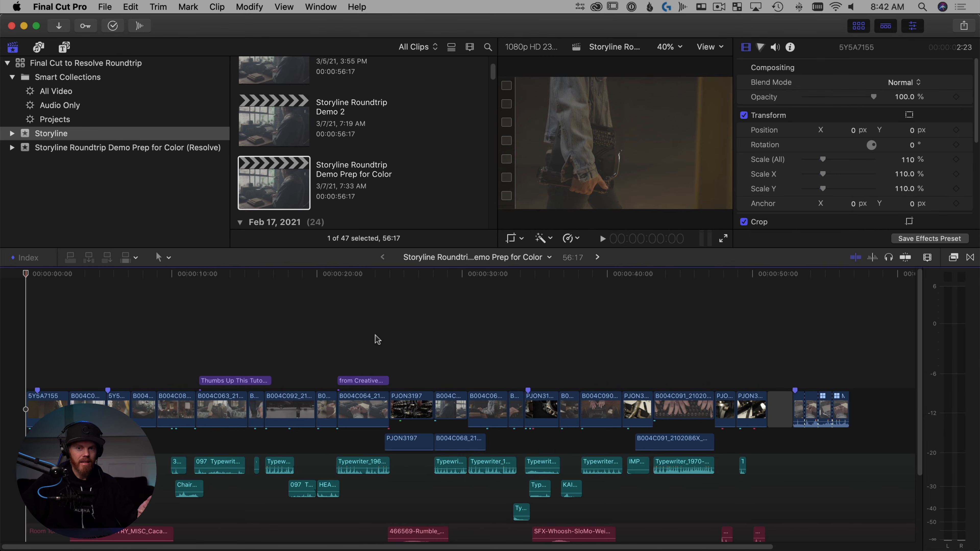
{"action": "key", "text": "alt+v"}
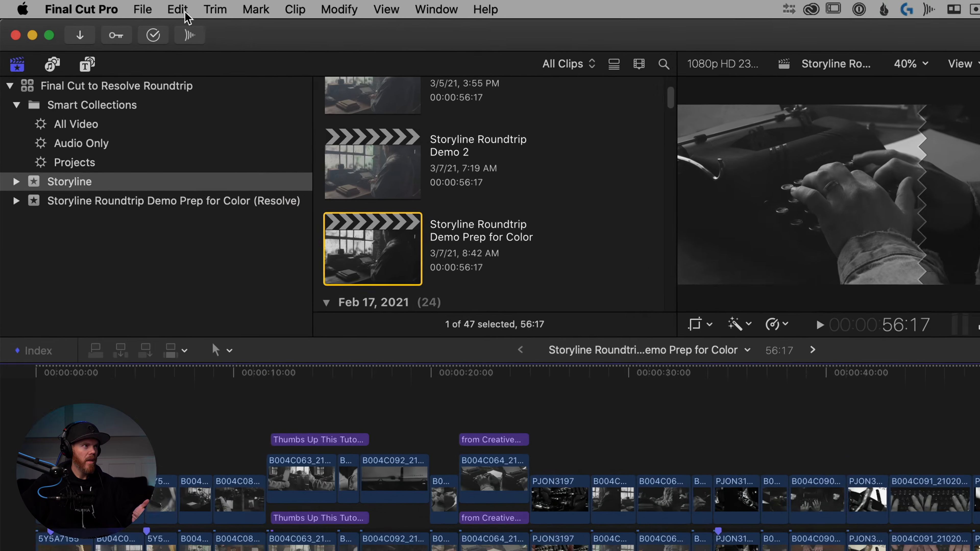
{"action": "left_click", "coordinate": [131, 7]}
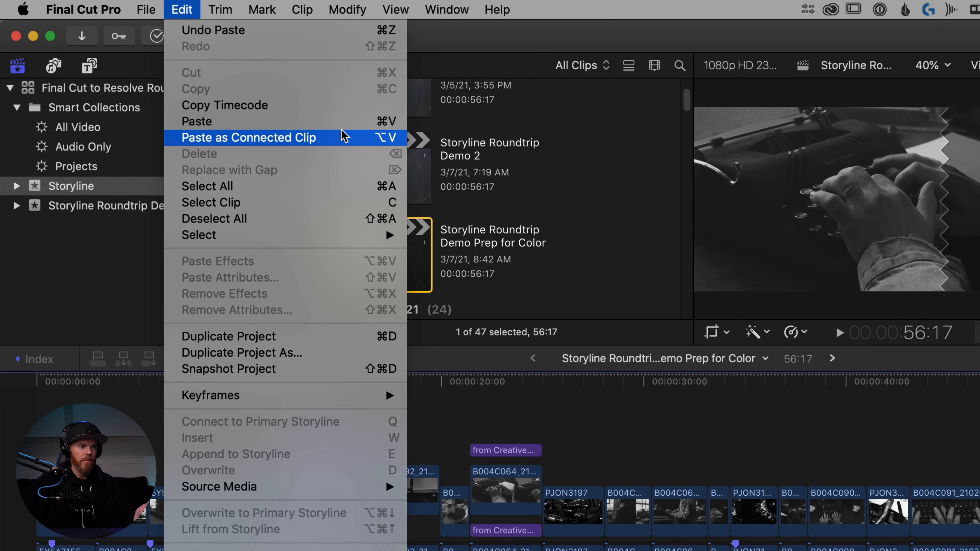
{"action": "left_click", "coordinate": [343, 135]}
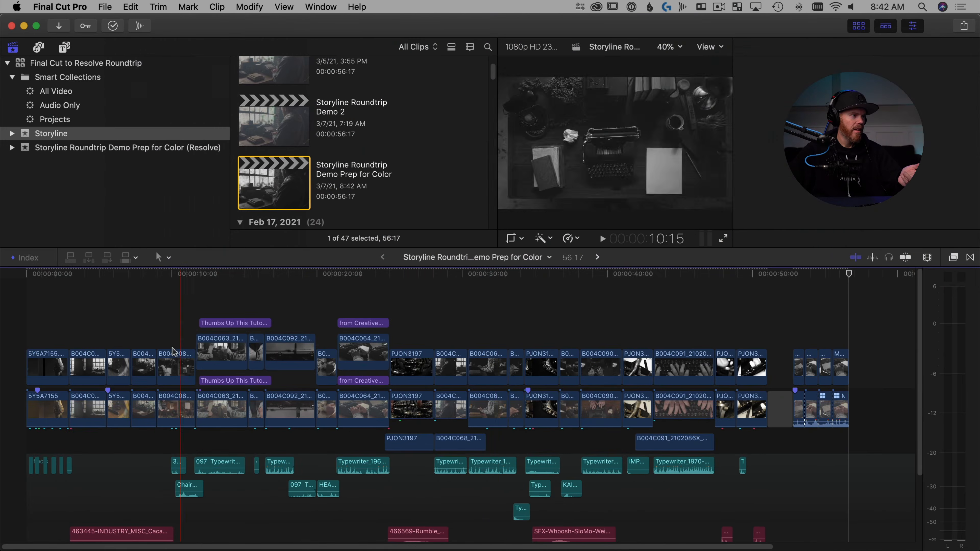
- Toggle the first connected clip, 5Y5A7155.MP4, off and on to compare the black-and-white grade with the original shot beneath it
{"action": "left_click", "coordinate": [47, 328]}
{"action": "key", "text": "super+4"}
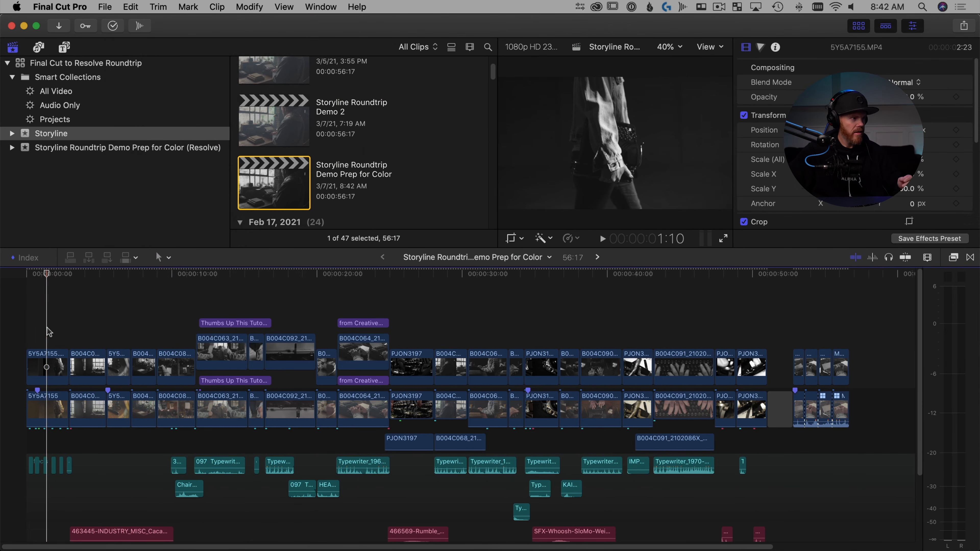
{"action": "left_click", "coordinate": [49, 357]}
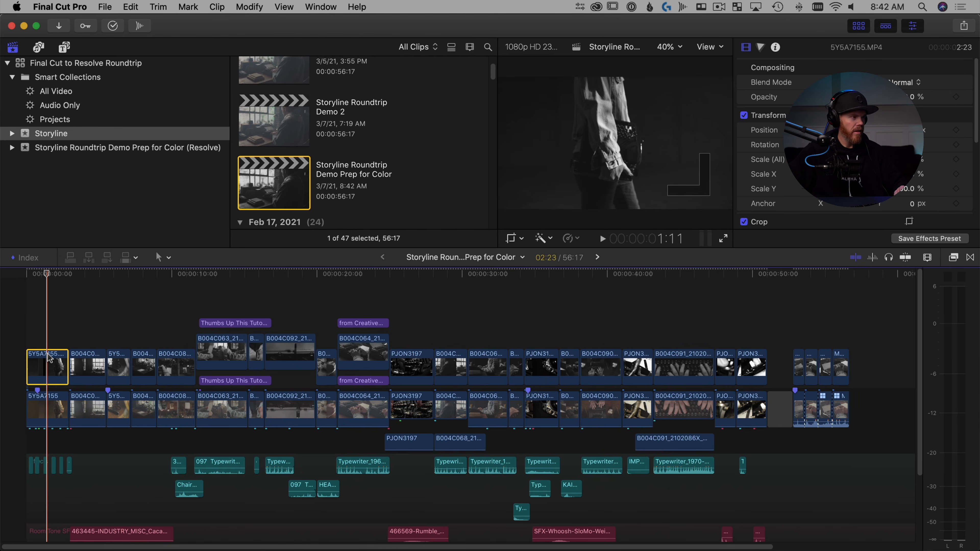
{"action": "key", "text": "v"}
{"action": "key", "text": "v"}
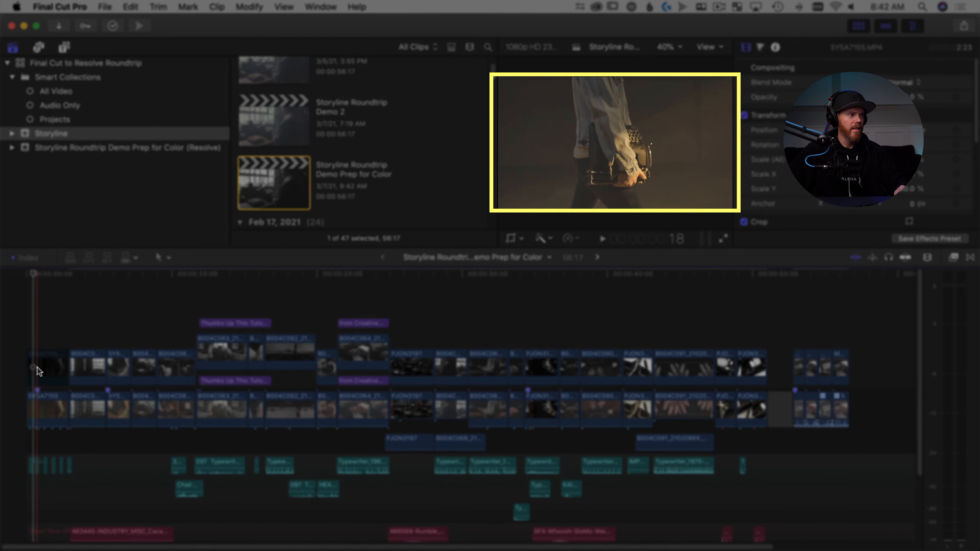
{"action": "left_click", "coordinate": [36, 366]}
{"action": "key", "text": "v"}
{"action": "key", "text": "v"}
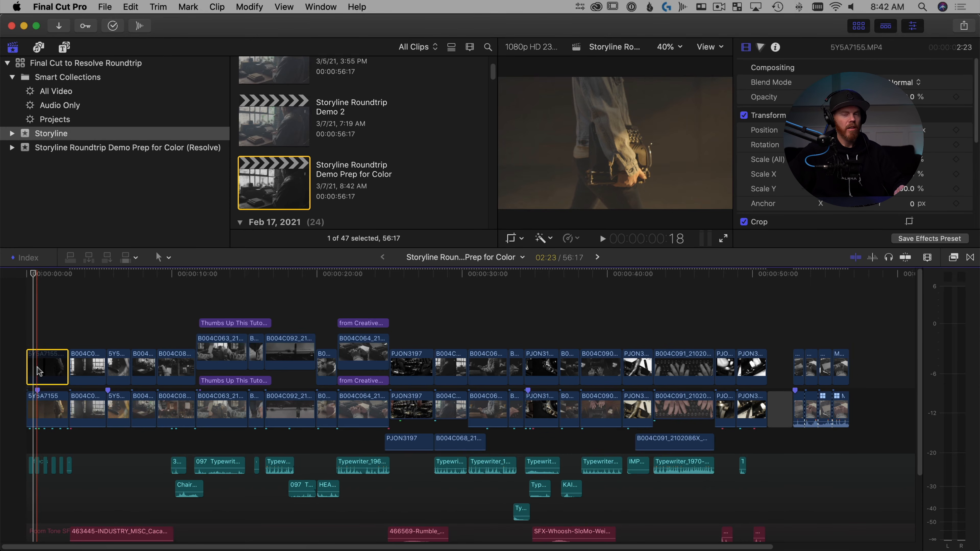
- Toggle the second connected clip, B004C056_2102084N_CANON.MXF, to compare it with the original shot, and return to the first connected clip
{"action": "left_click", "coordinate": [79, 352]}
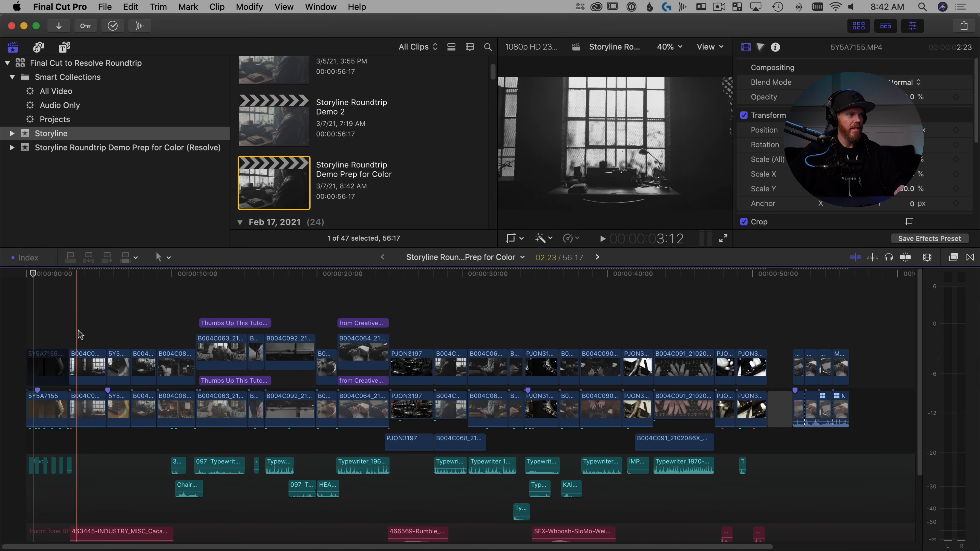
{"action": "key", "text": "v"}
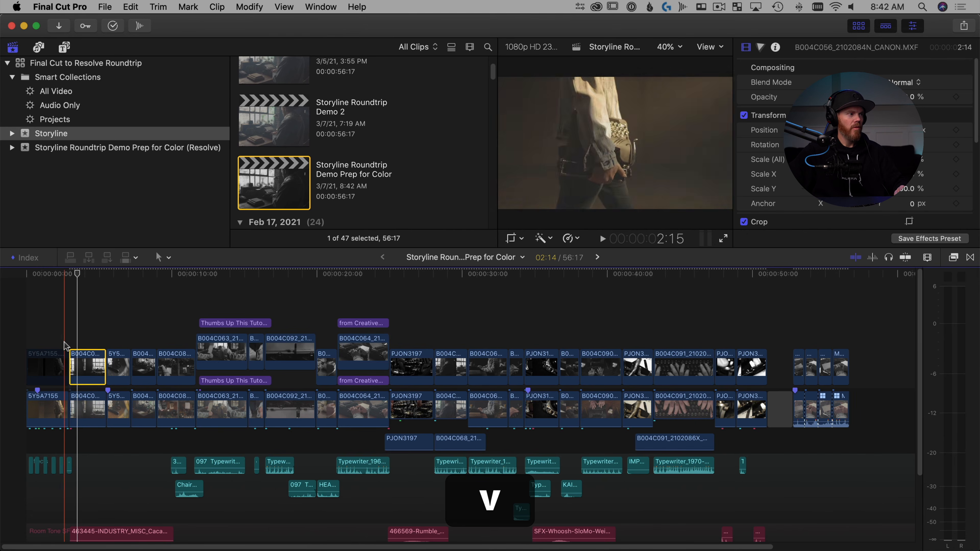
{"action": "left_click", "coordinate": [53, 363]}
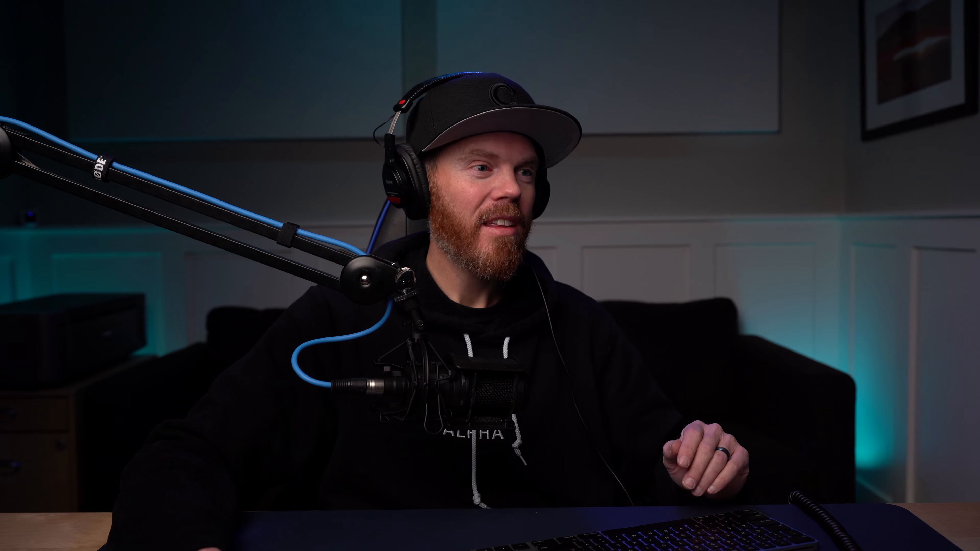